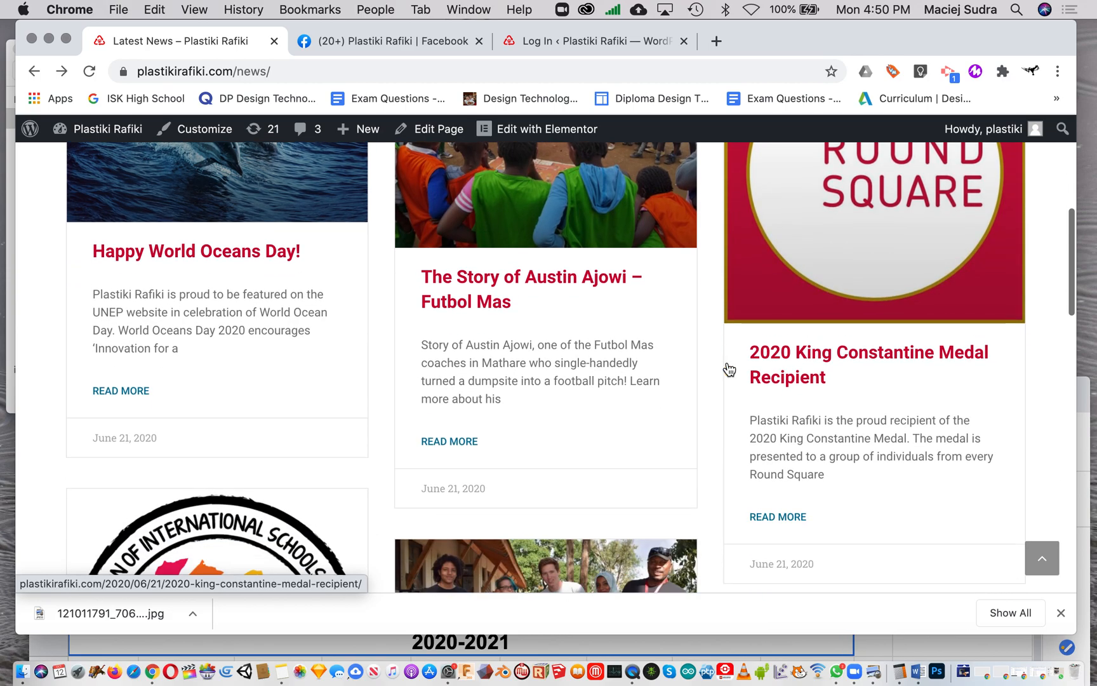
Step: Look through the published posts on the Latest News page, including the Happy World Oceans Day! entry
scroll(729, 367, down, 8)
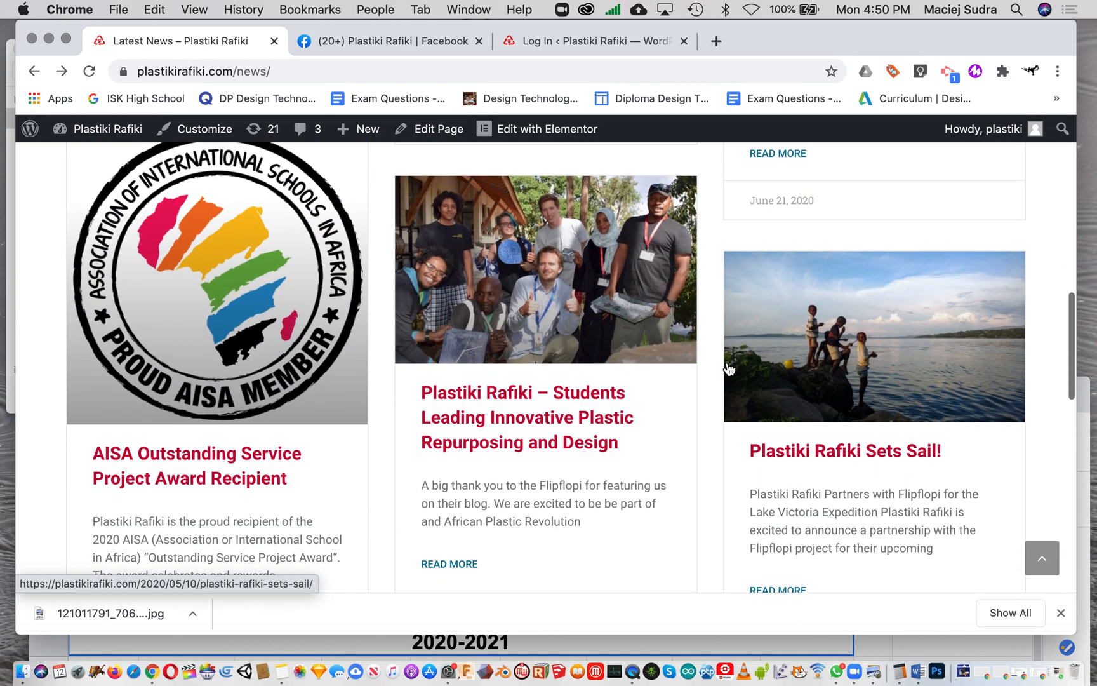
scroll(728, 367, down, 20)
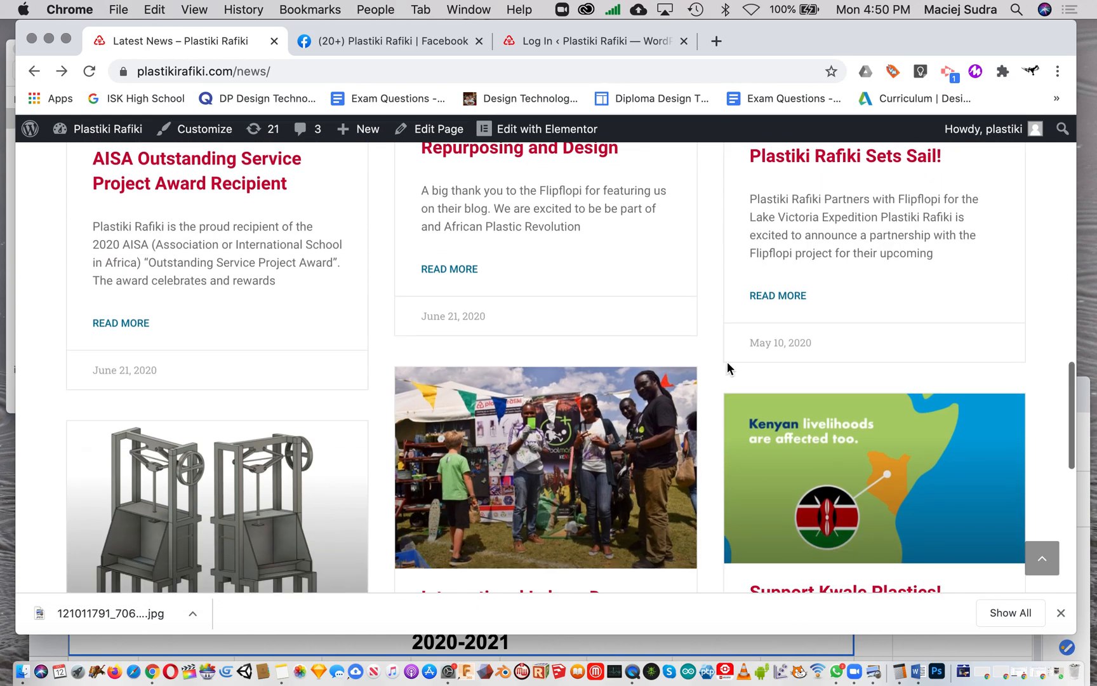
scroll(729, 368, up, 4)
scroll(729, 369, up, 1)
scroll(729, 370, down, 3)
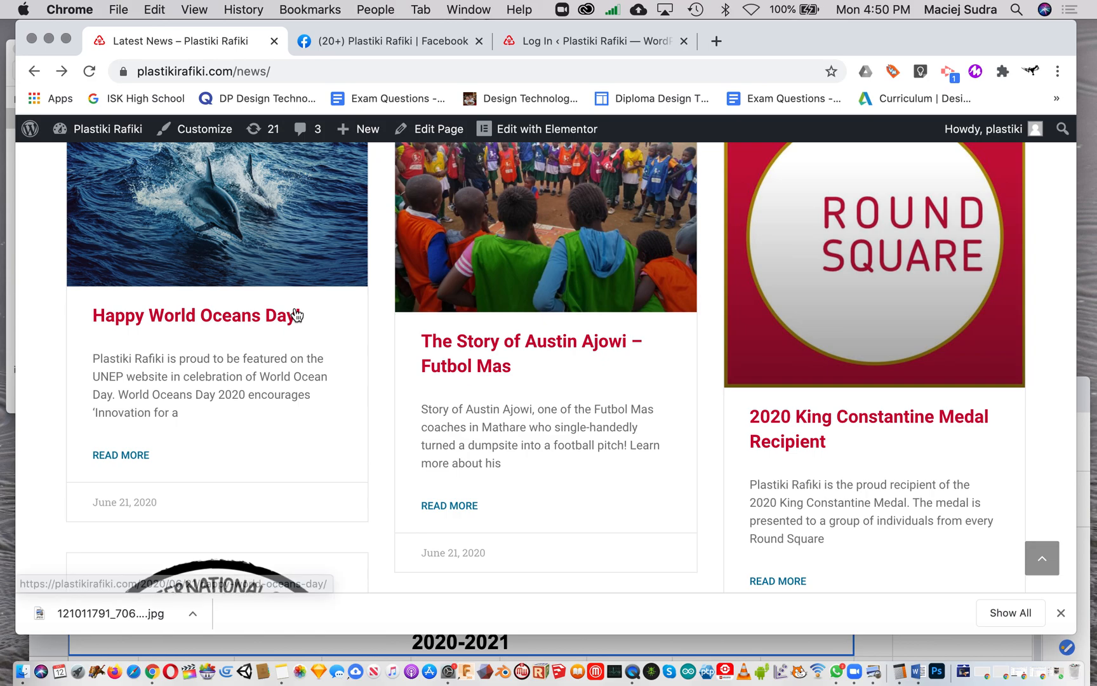
scroll(297, 315, up, 1)
scroll(296, 315, down, 2)
scroll(297, 315, up, 1)
scroll(270, 356, up, 2)
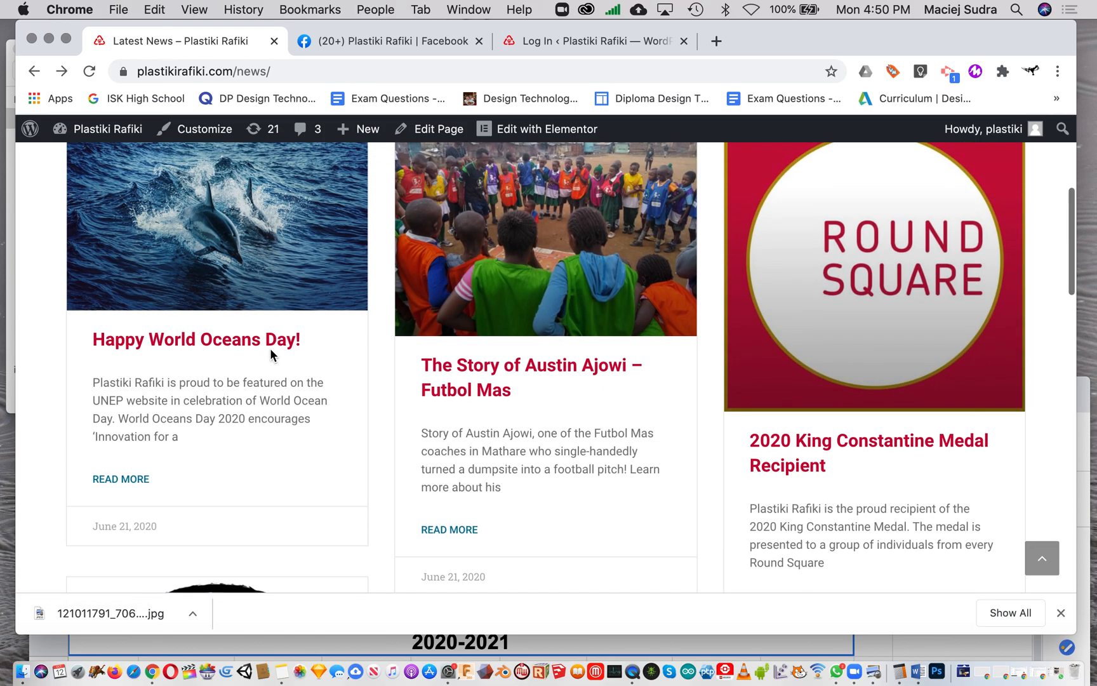
scroll(269, 352, down, 2)
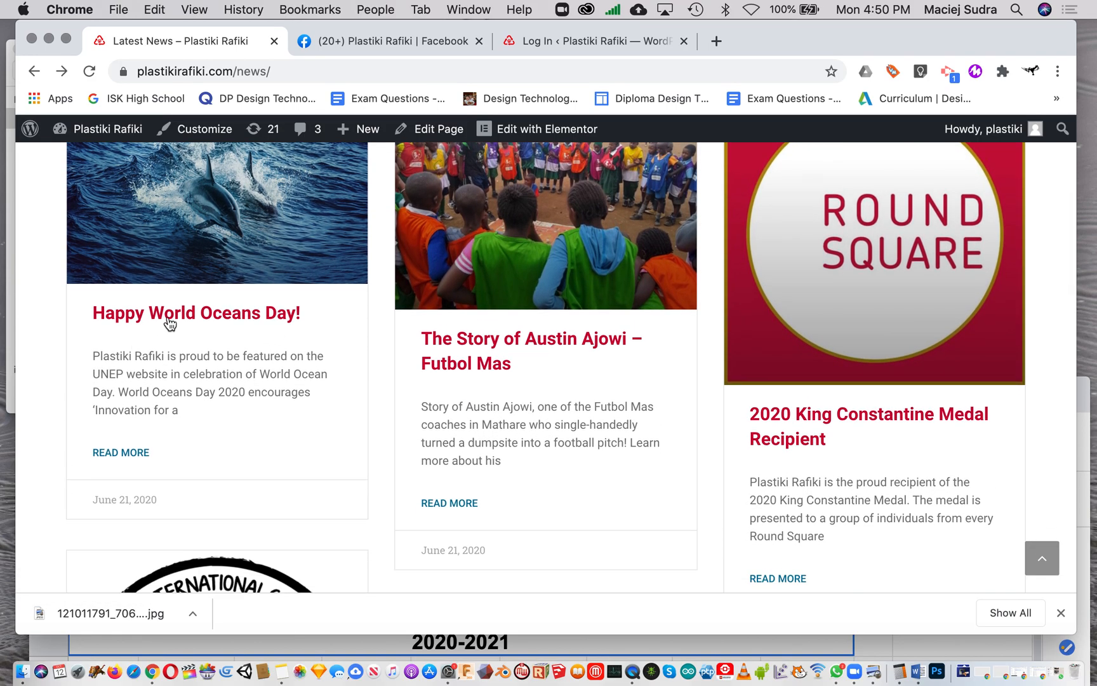
scroll(186, 327, up, 2)
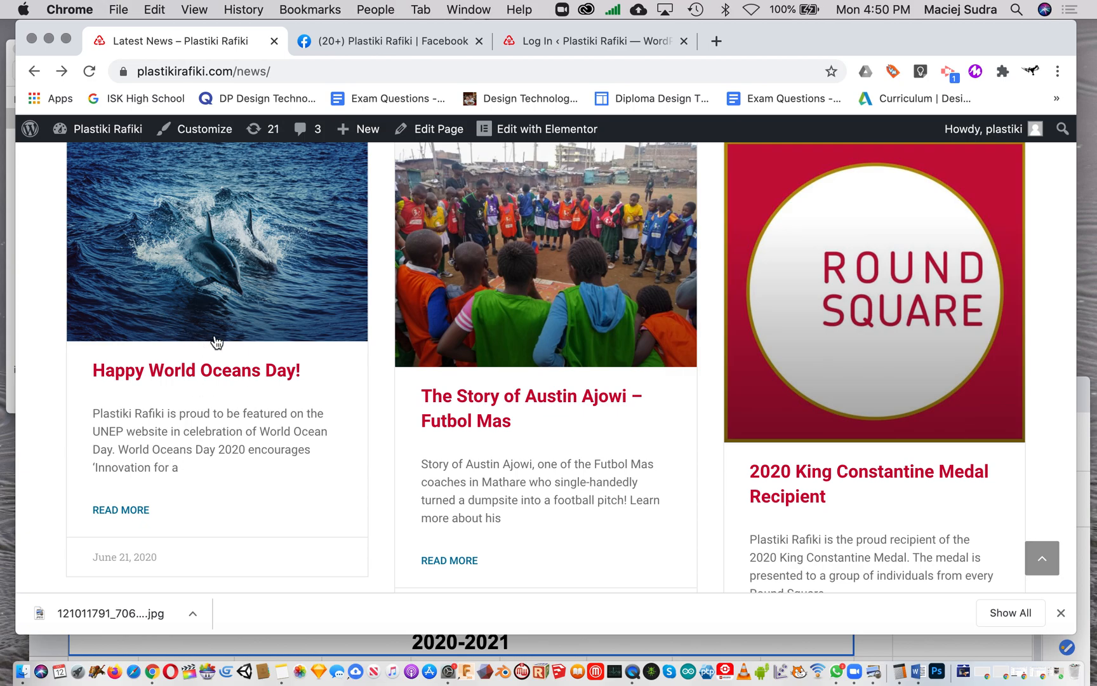
Step: Open the Happy World Oceans Day! post and read through its image, text, link and hashtags
click(190, 375)
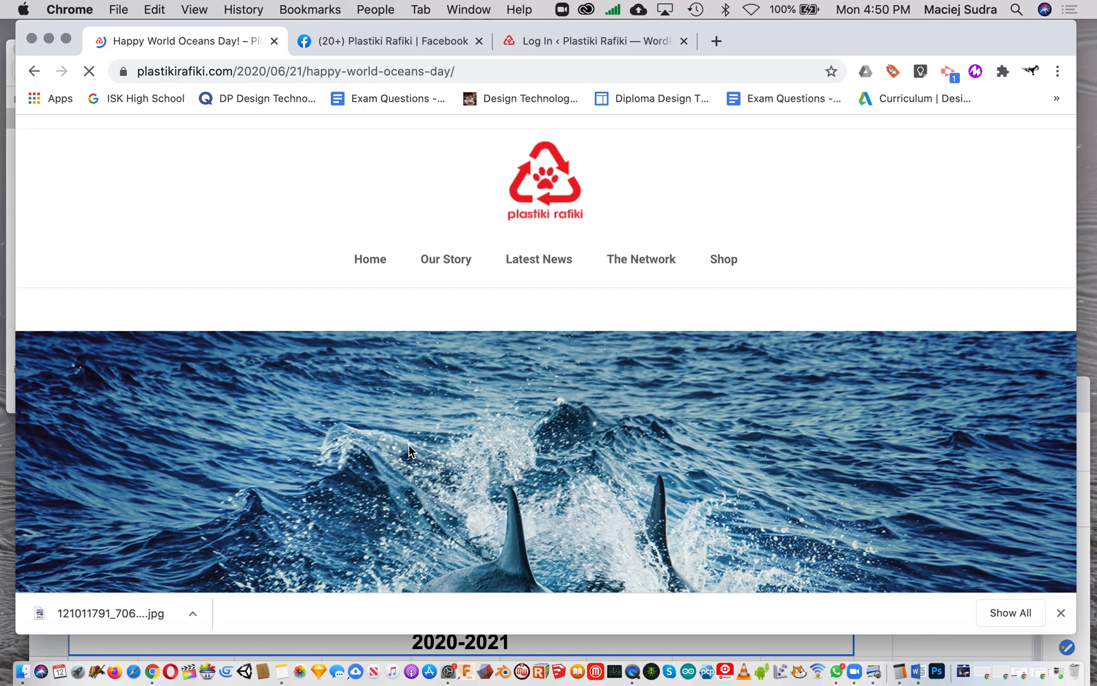
scroll(380, 399, down, 5)
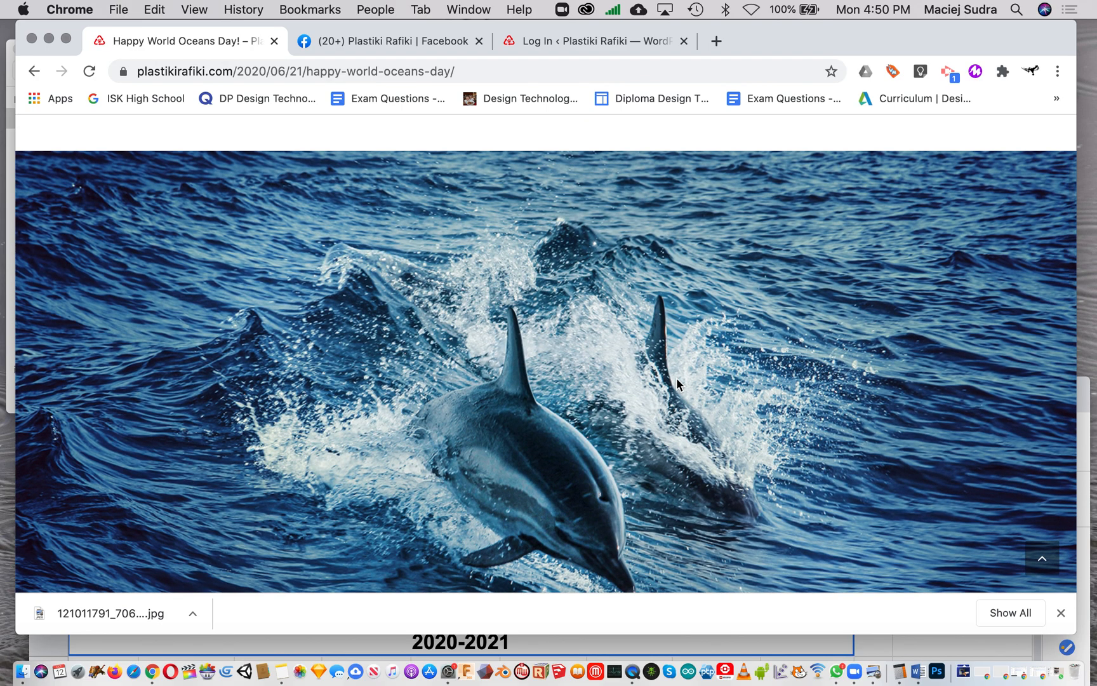
scroll(676, 378, down, 10)
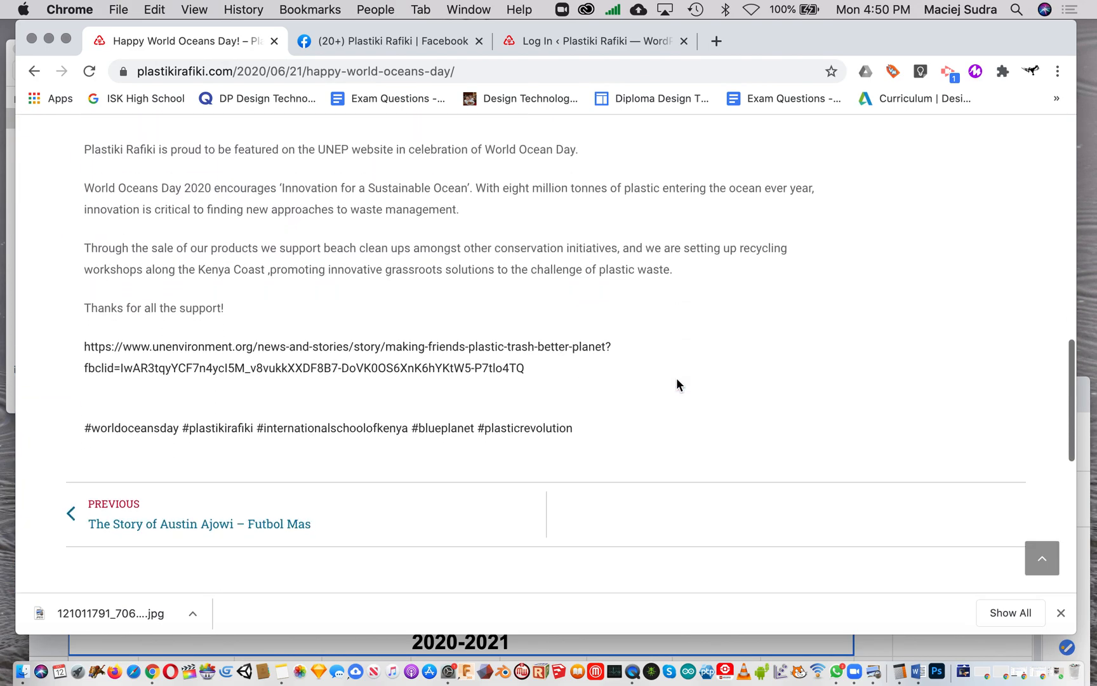
scroll(677, 380, up, 1)
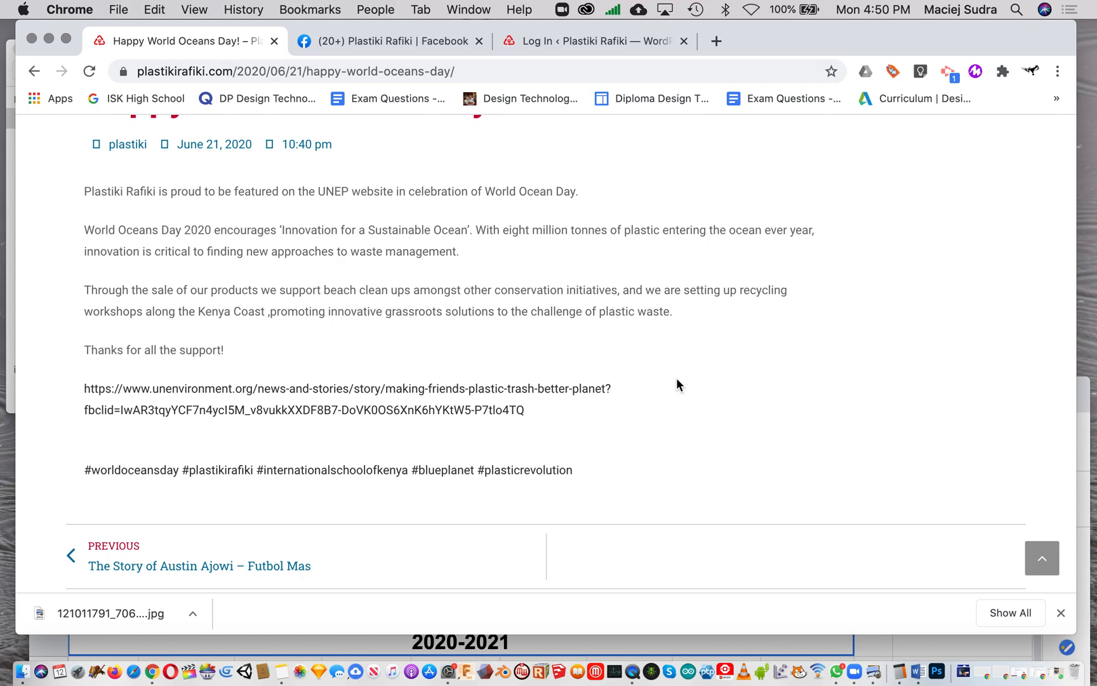
scroll(676, 385, down, 1)
Step: Follow the unenvironment.org story link in the post and return to the Latest News page
click(456, 372)
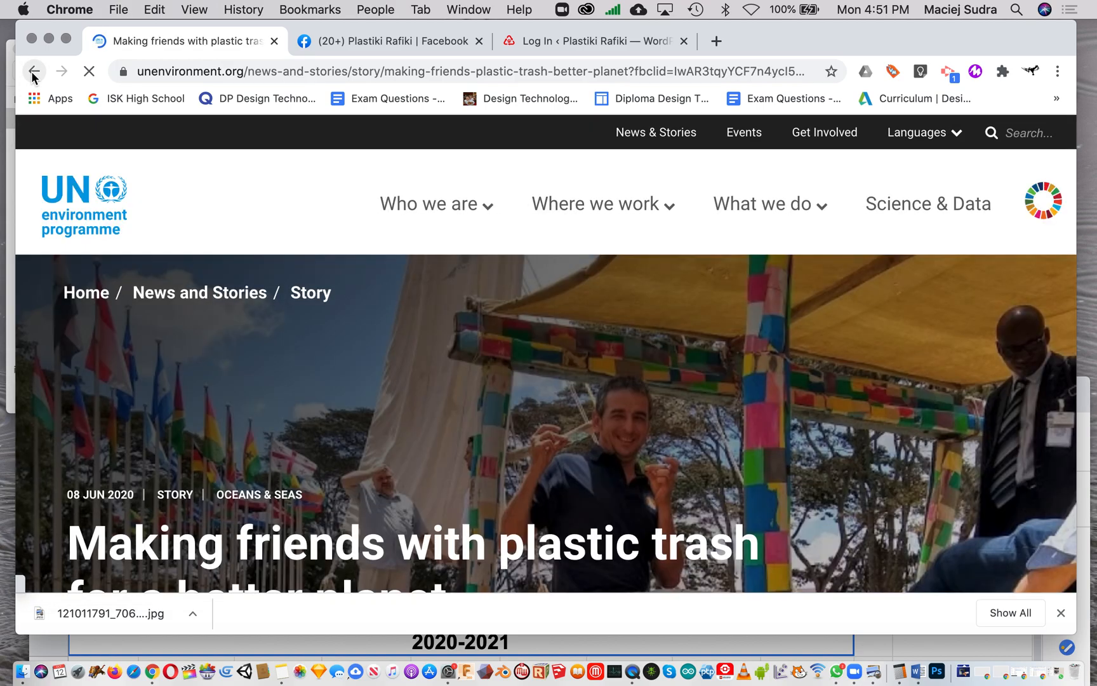
click(33, 71)
click(34, 71)
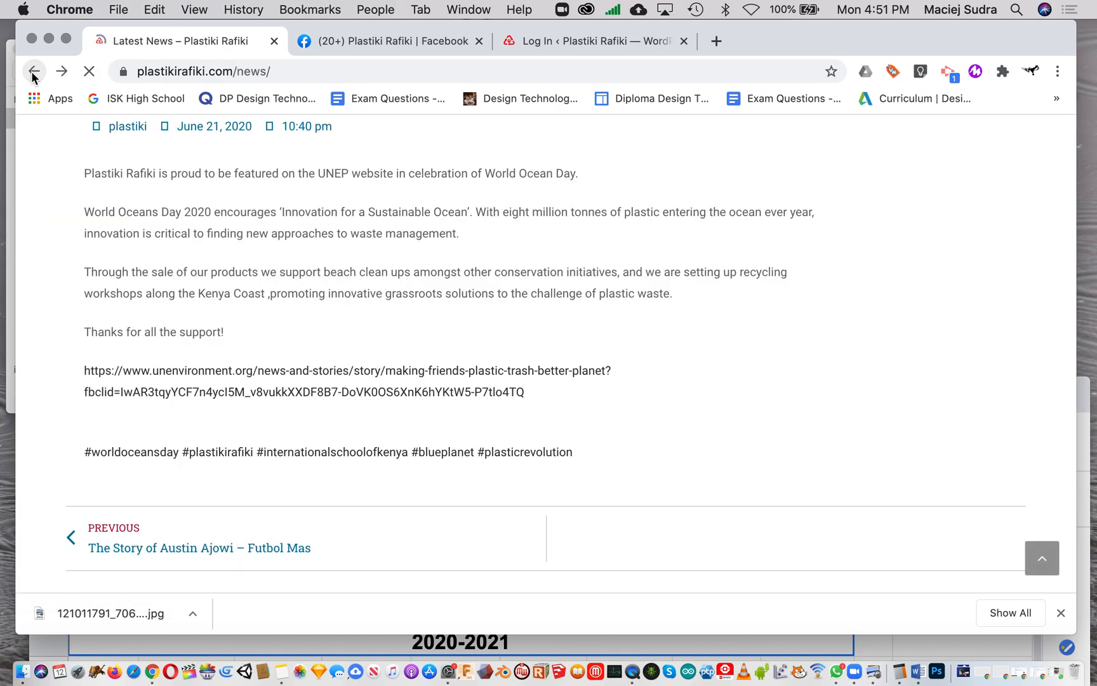
Step: Load plastikirafiki.com/wp-admin in place of the logged-out address and log in with the prefilled credentials
click(547, 40)
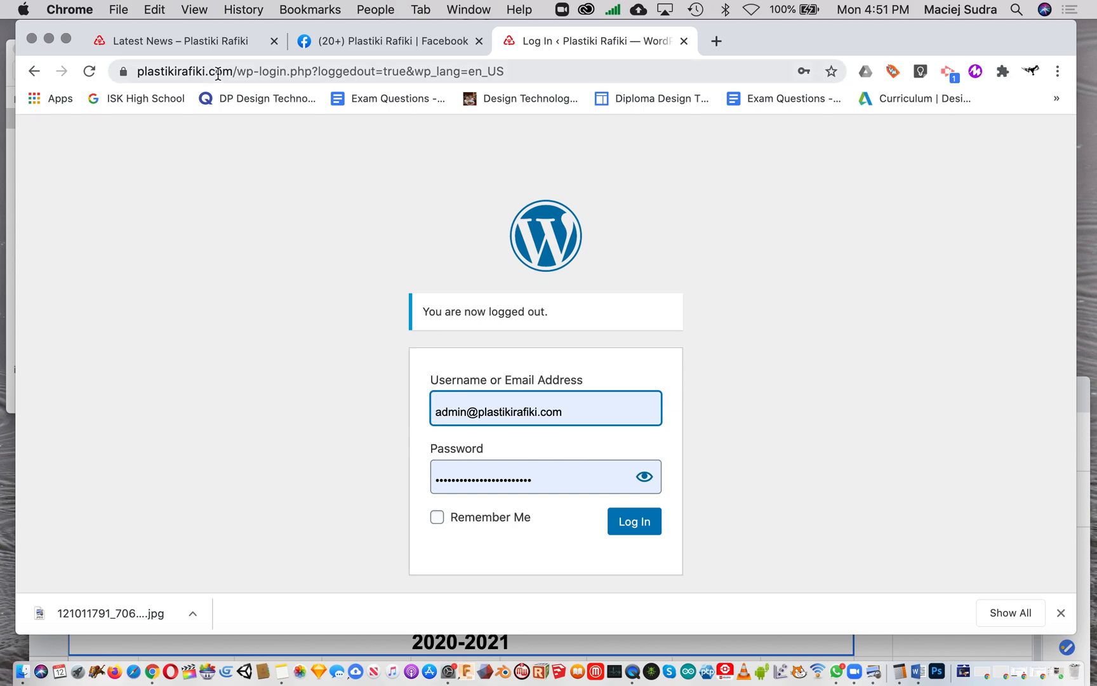
click(511, 67)
click(542, 71)
drag(567, 76, 306, 75)
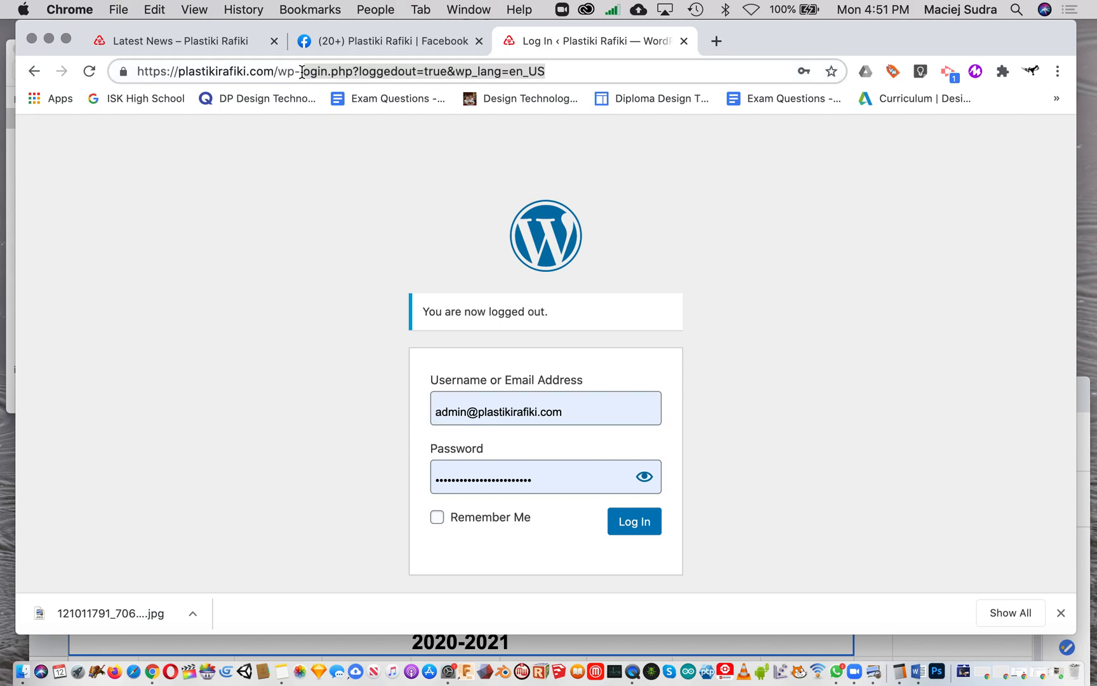
key(BackSpace)
key(BackSpace)
key(BackSpace)
key(BackSpace)
key(BackSpace)
text(w)
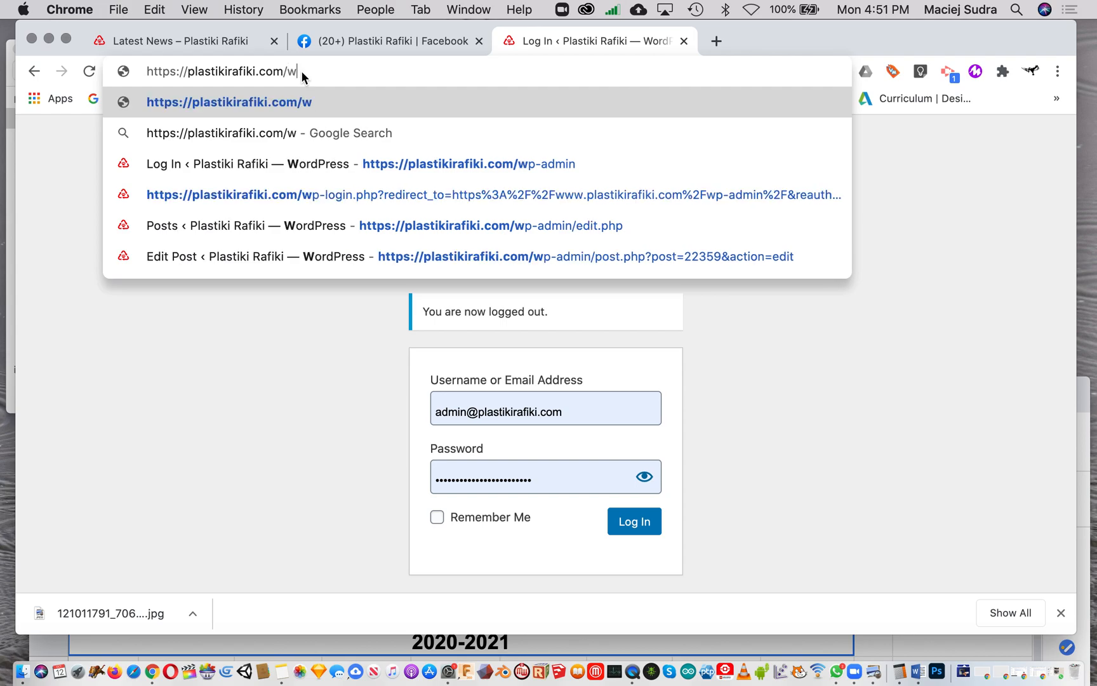
text(p-admin)
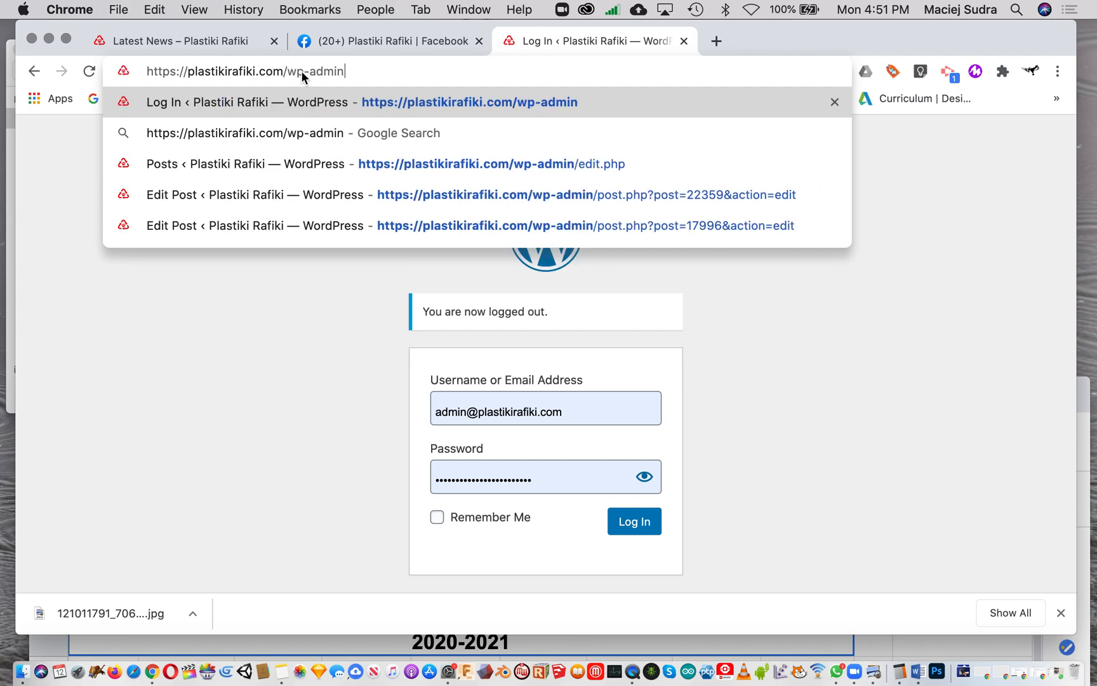
key(Return)
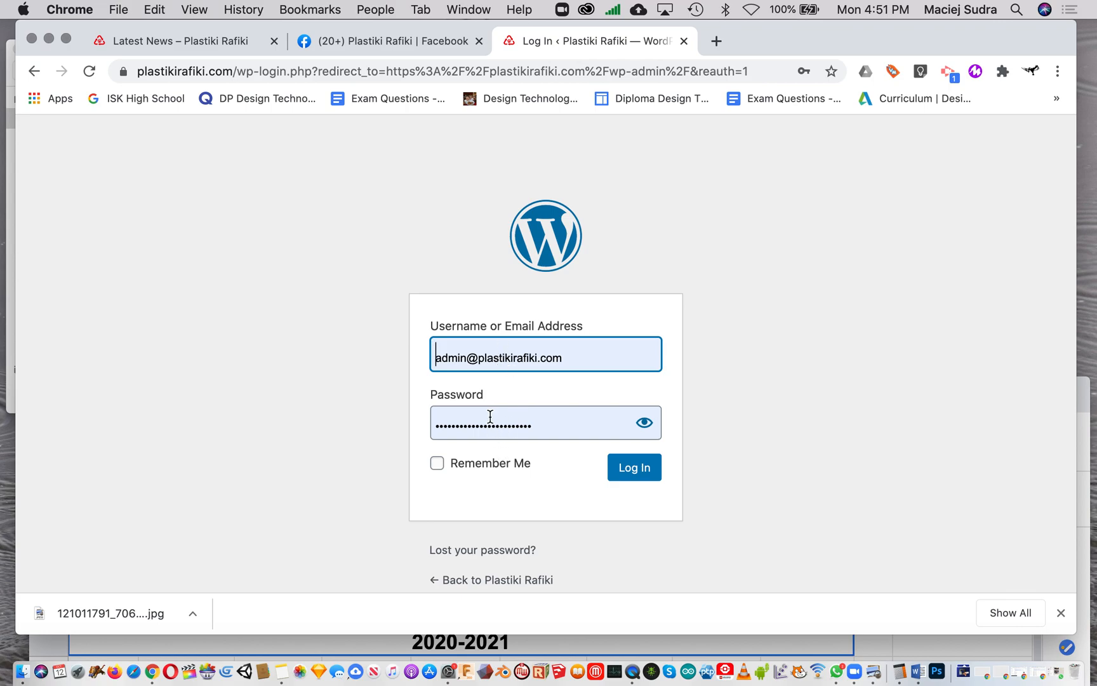
click(635, 469)
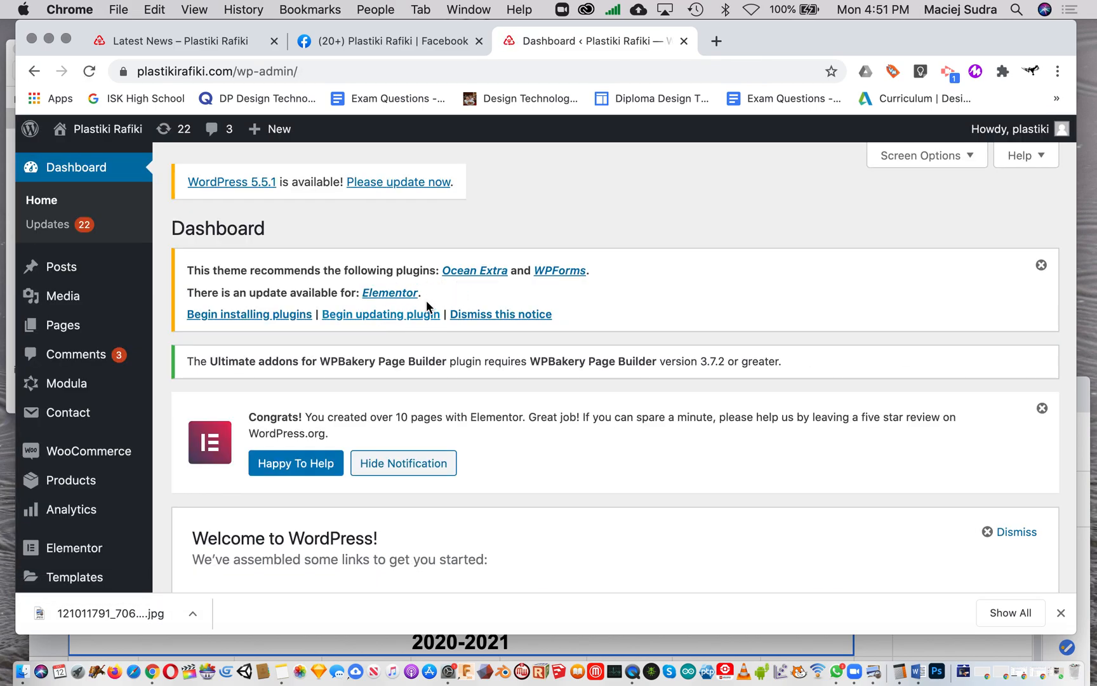
Step: Open the list of all posts and move the draft post Elementor #22359 to the trash
click(64, 269)
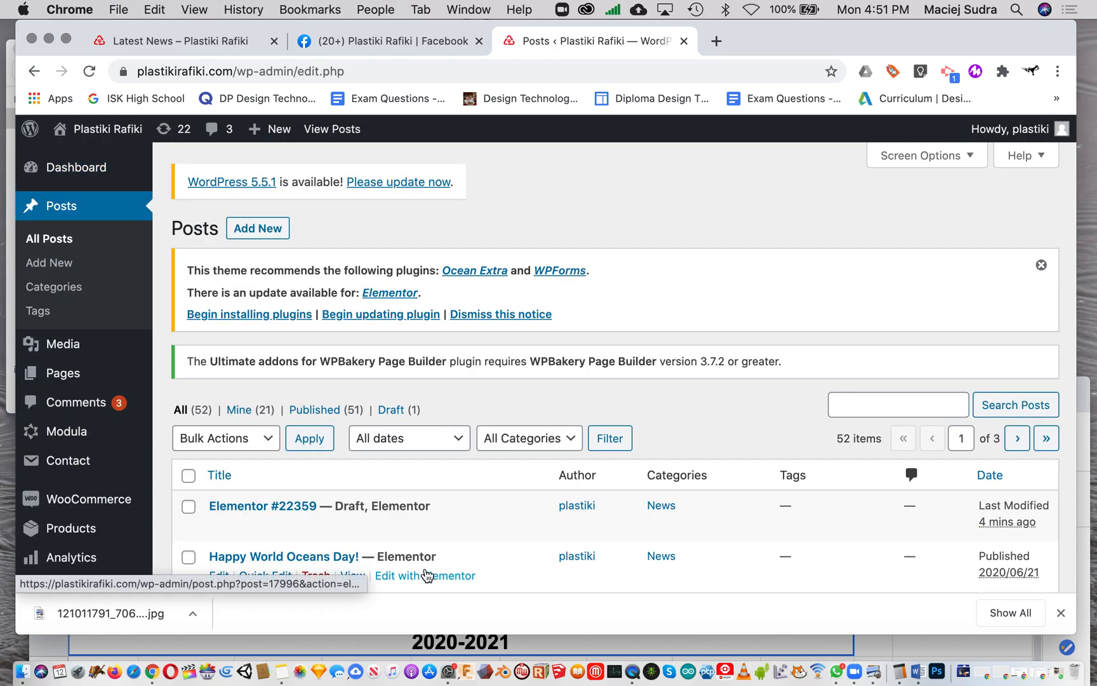
scroll(427, 575, down, 5)
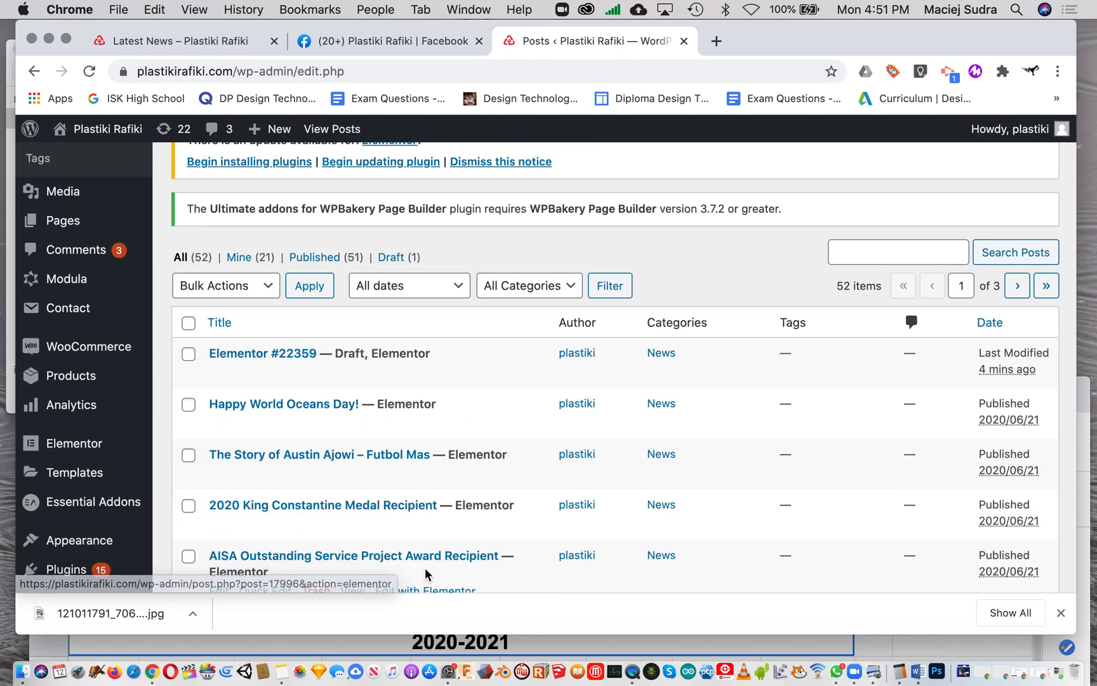
scroll(427, 575, down, 2)
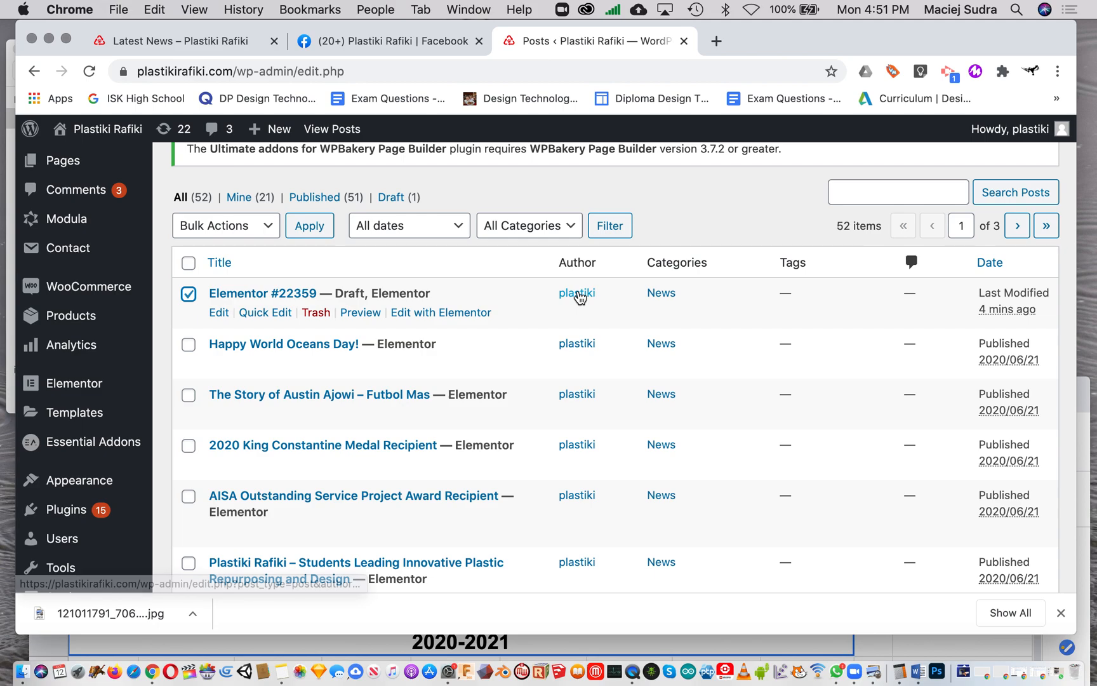
scroll(610, 303, up, 1)
scroll(609, 302, up, 1)
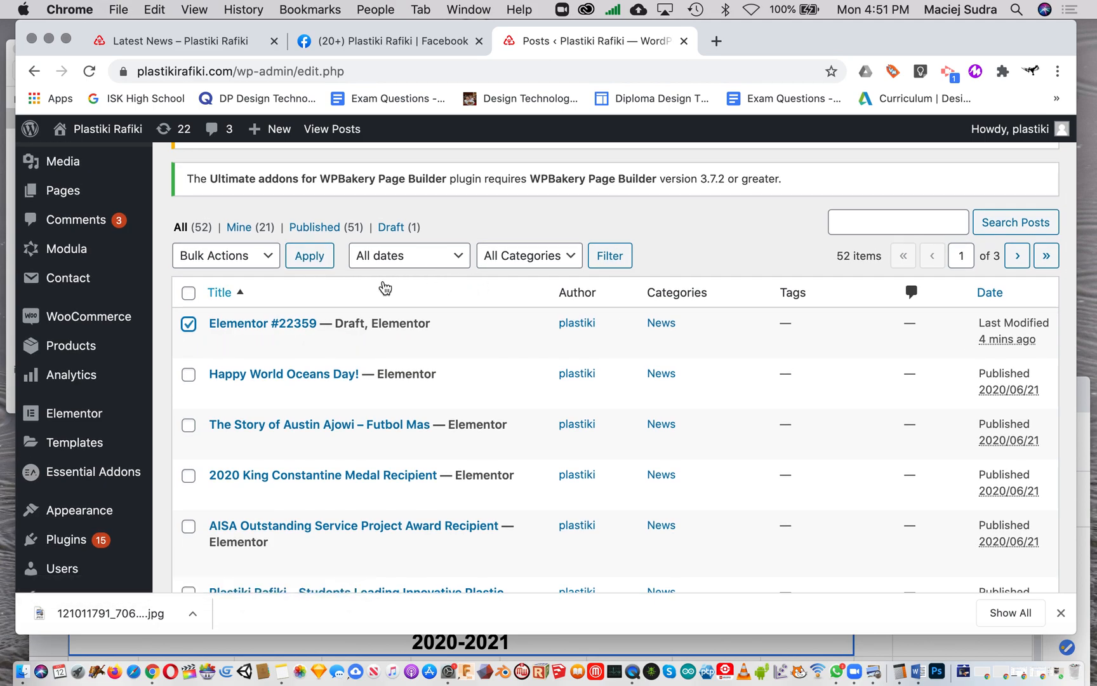
click(267, 256)
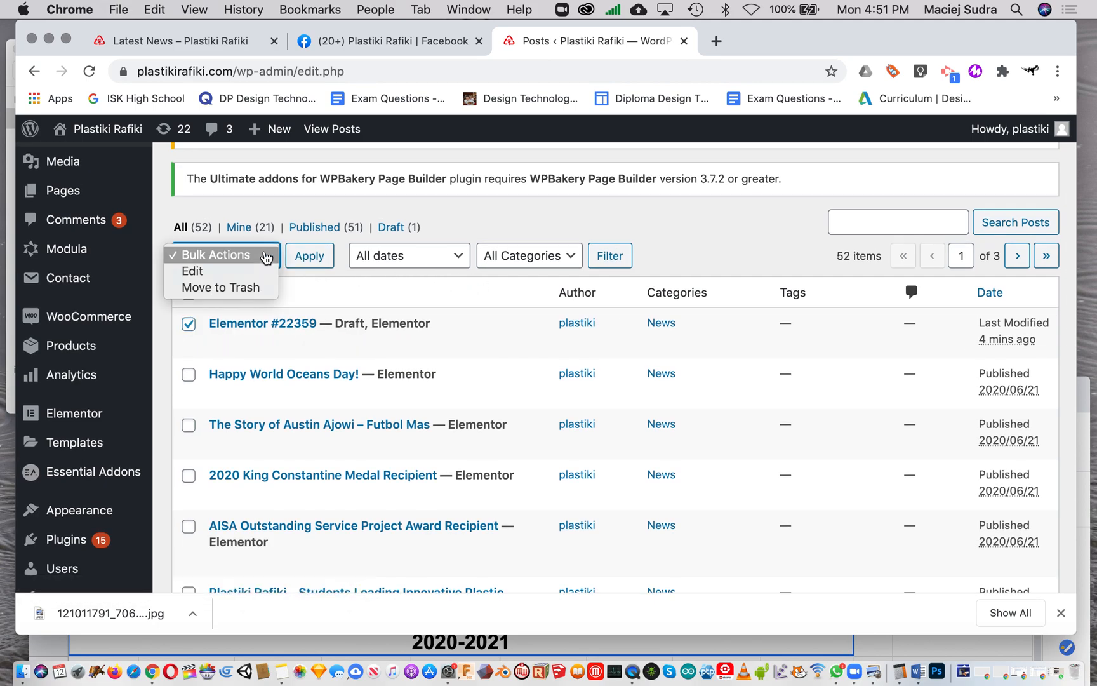
click(255, 288)
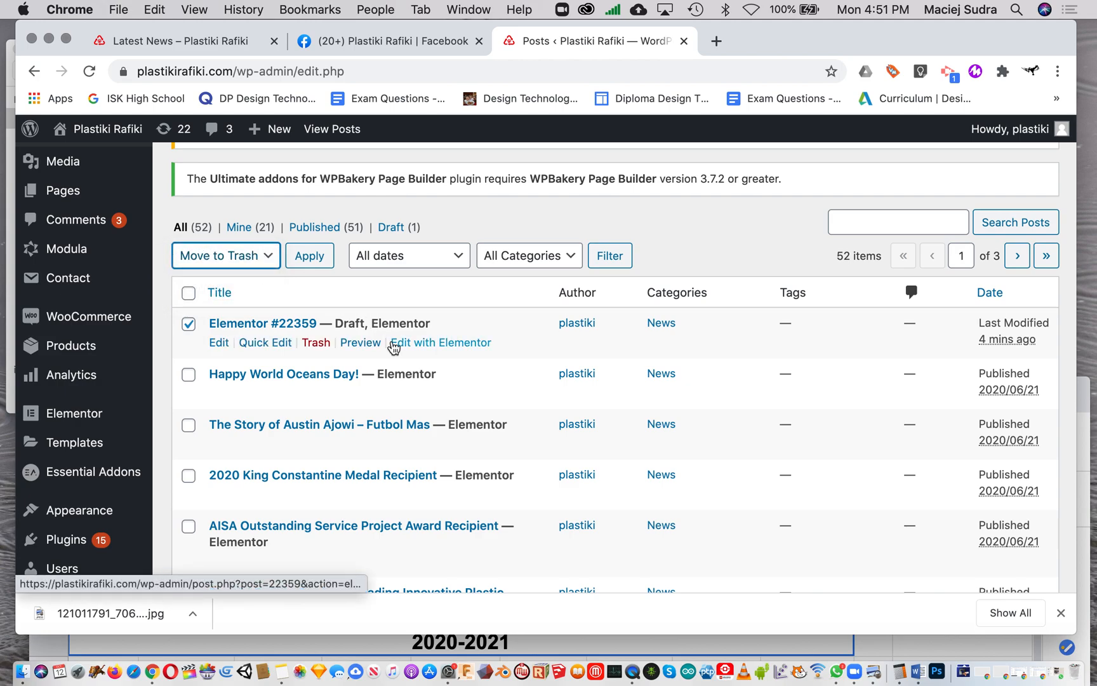
click(316, 343)
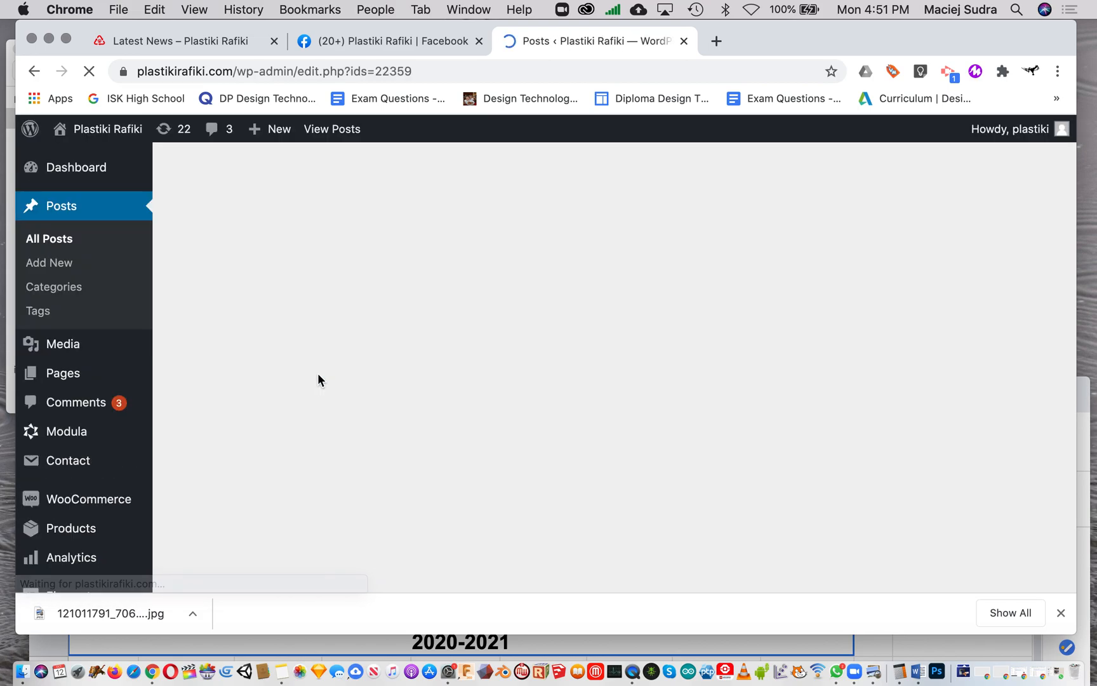
scroll(350, 417, down, 1)
scroll(350, 417, down, 3)
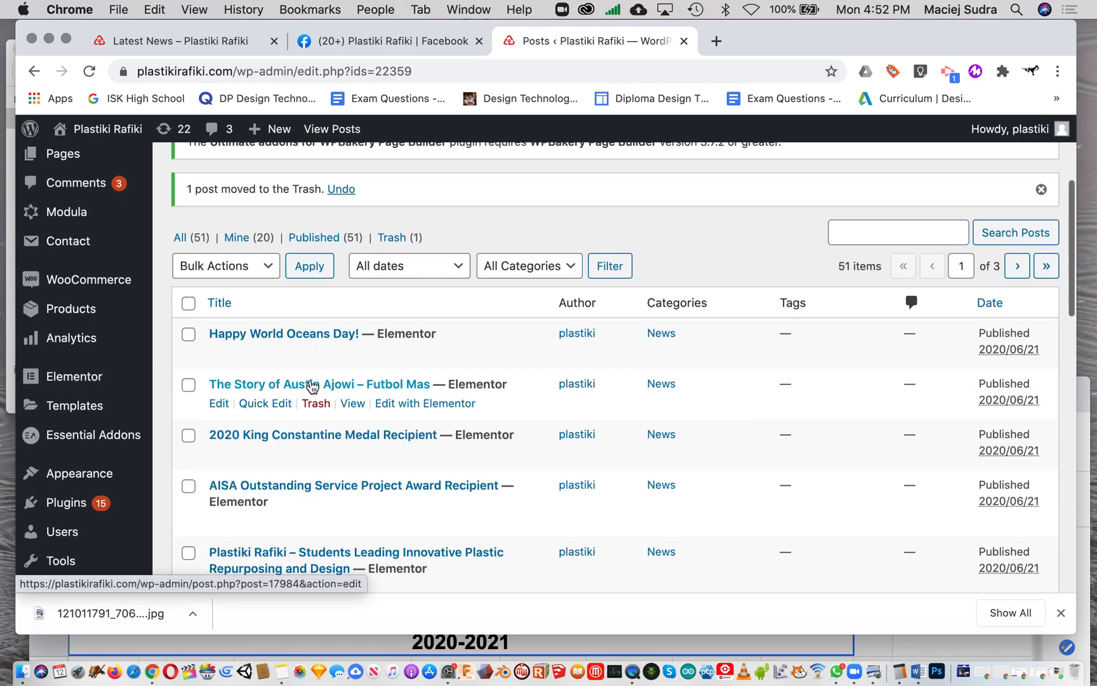
scroll(311, 385, up, 3)
Step: Switch to the Plastiki Rafiki Facebook page and examine the October 7 post about school benches made from recycled plastic
click(360, 48)
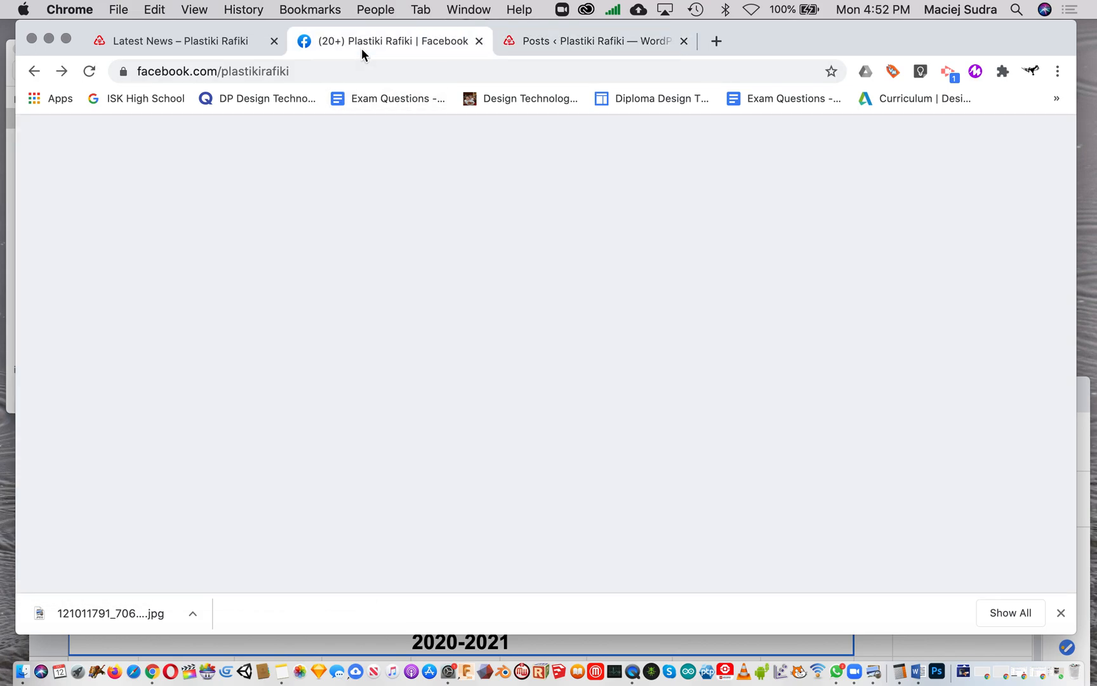
scroll(398, 345, down, 15)
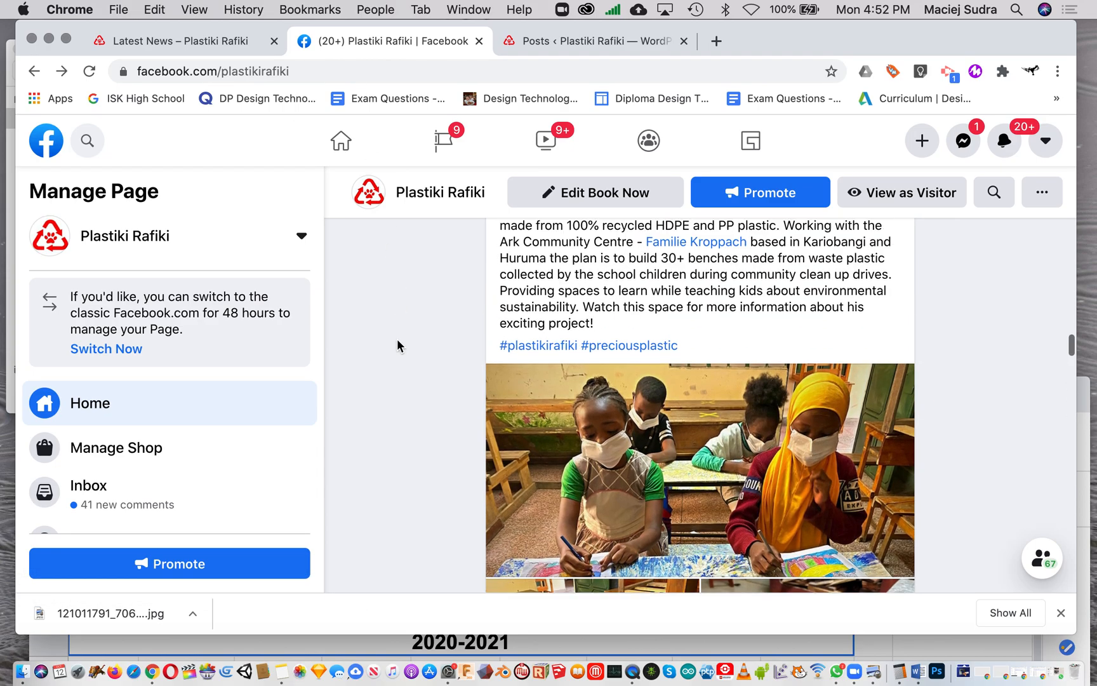
scroll(398, 345, down, 5)
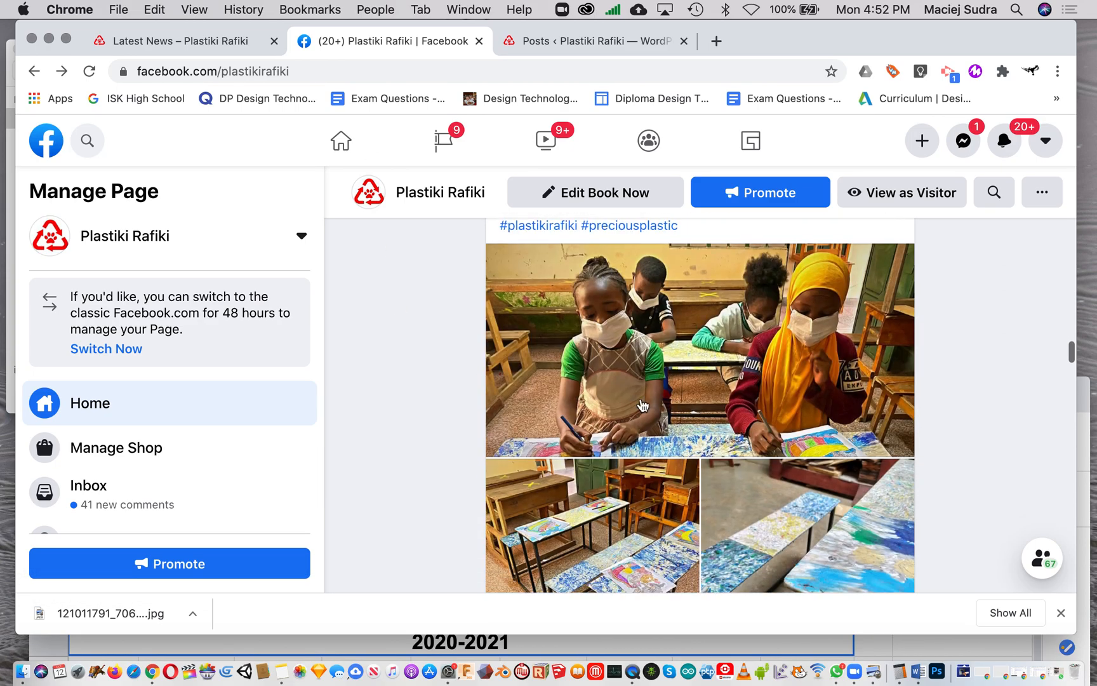
scroll(662, 391, up, 3)
scroll(662, 392, up, 1)
scroll(662, 391, down, 3)
scroll(662, 392, up, 4)
scroll(662, 391, up, 1)
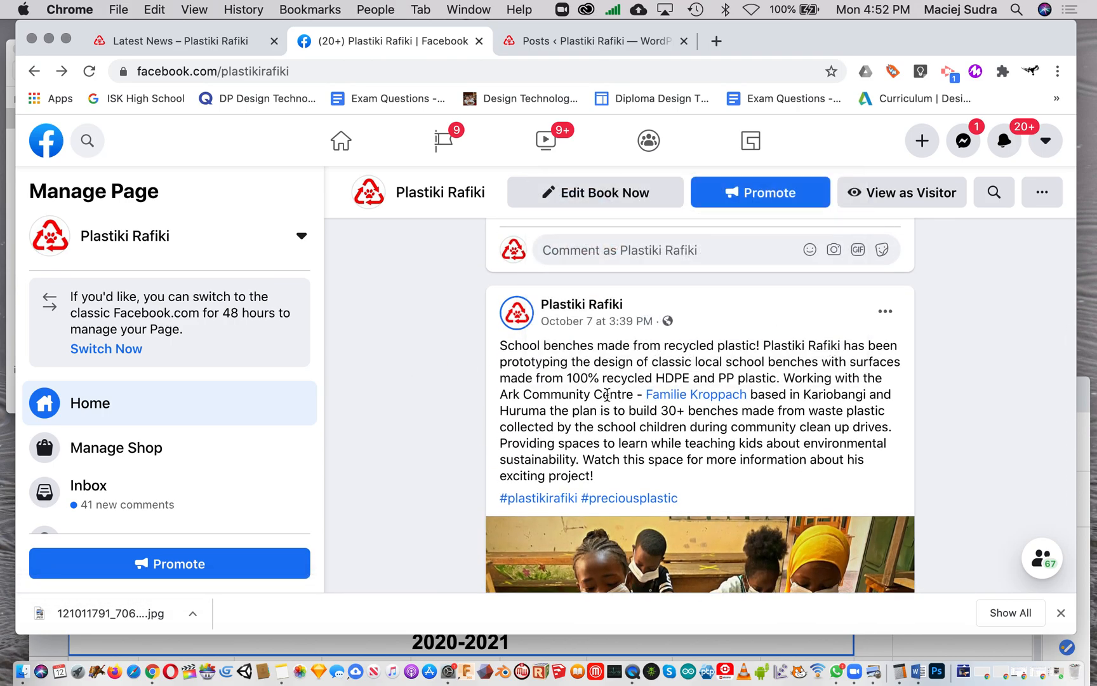
scroll(629, 436, up, 3)
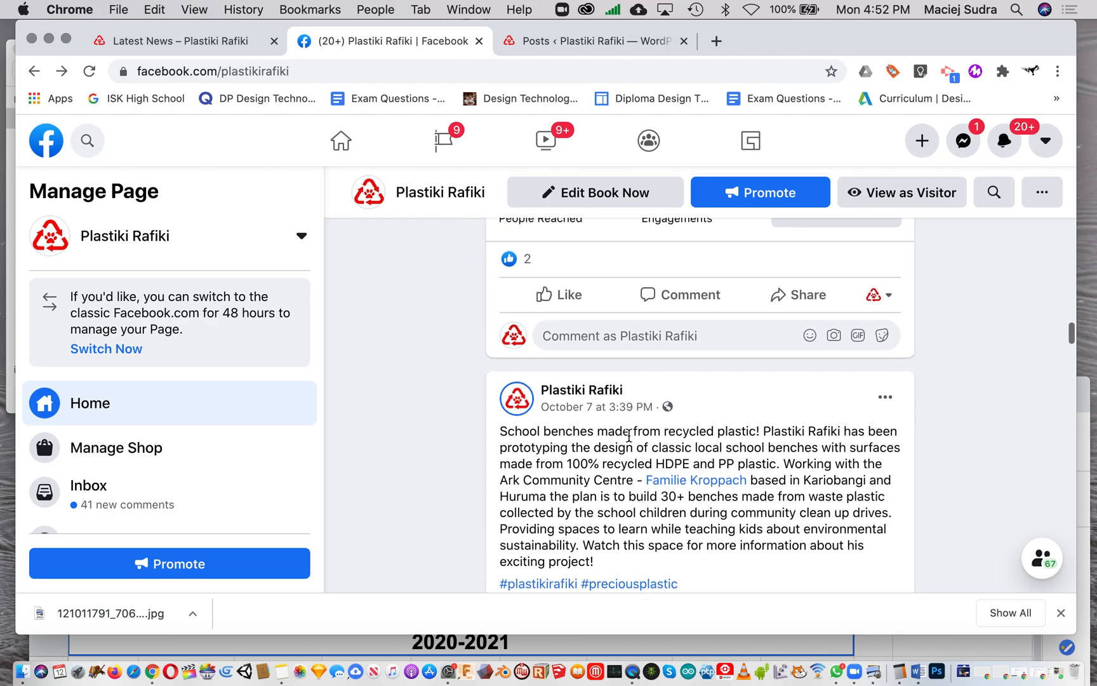
scroll(629, 435, down, 3)
scroll(628, 436, down, 3)
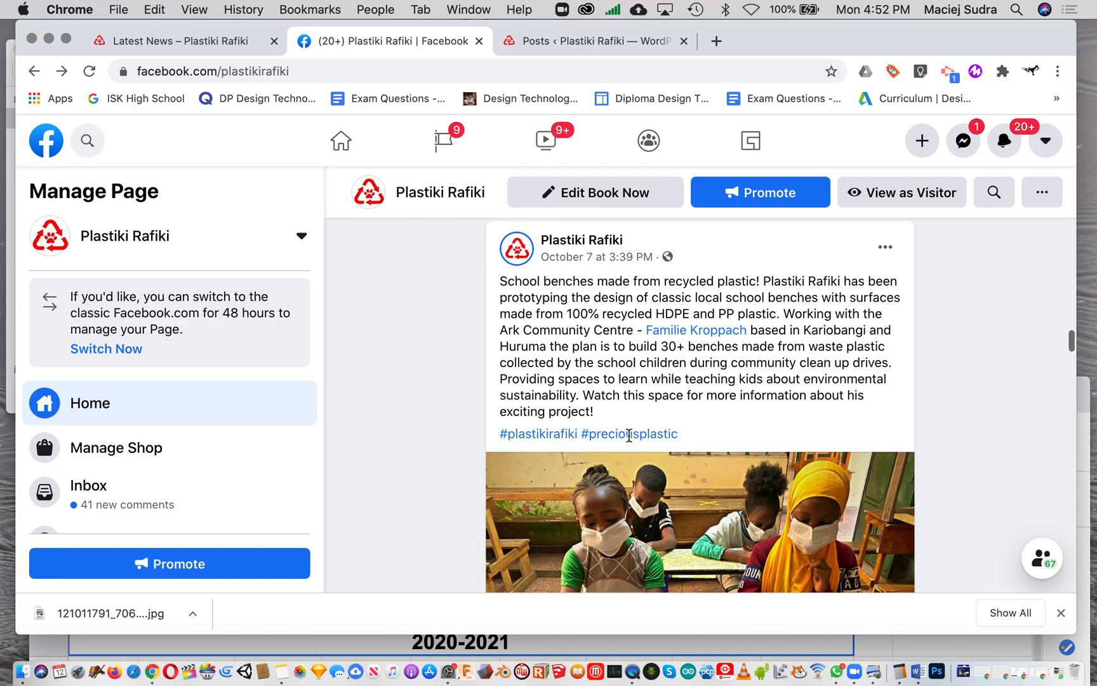
scroll(630, 439, down, 8)
scroll(630, 442, down, 1)
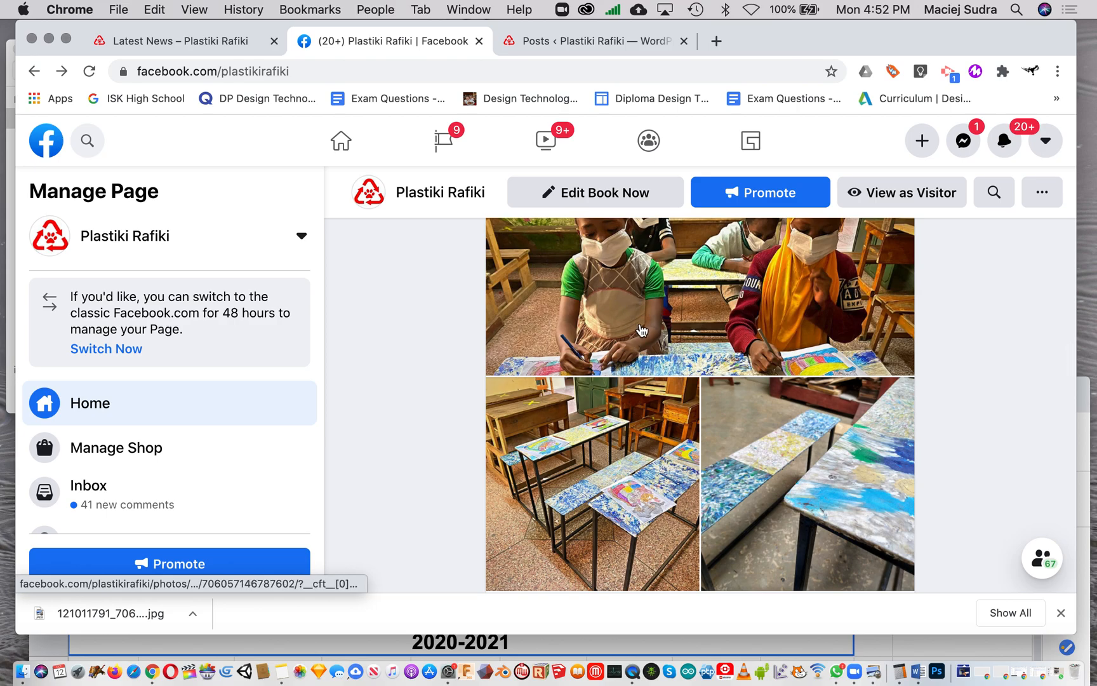
Step: Open the school benches post's main photo of the children drawing at the desks in the photo viewer
click(649, 324)
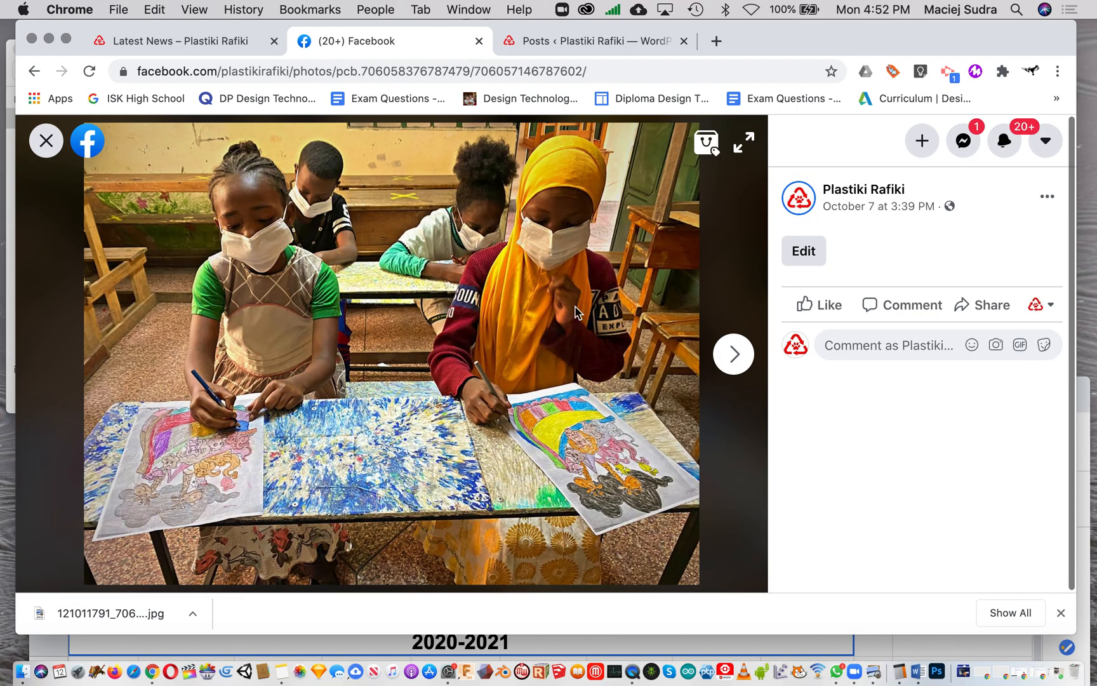
drag(334, 264, 803, 456)
key(F11)
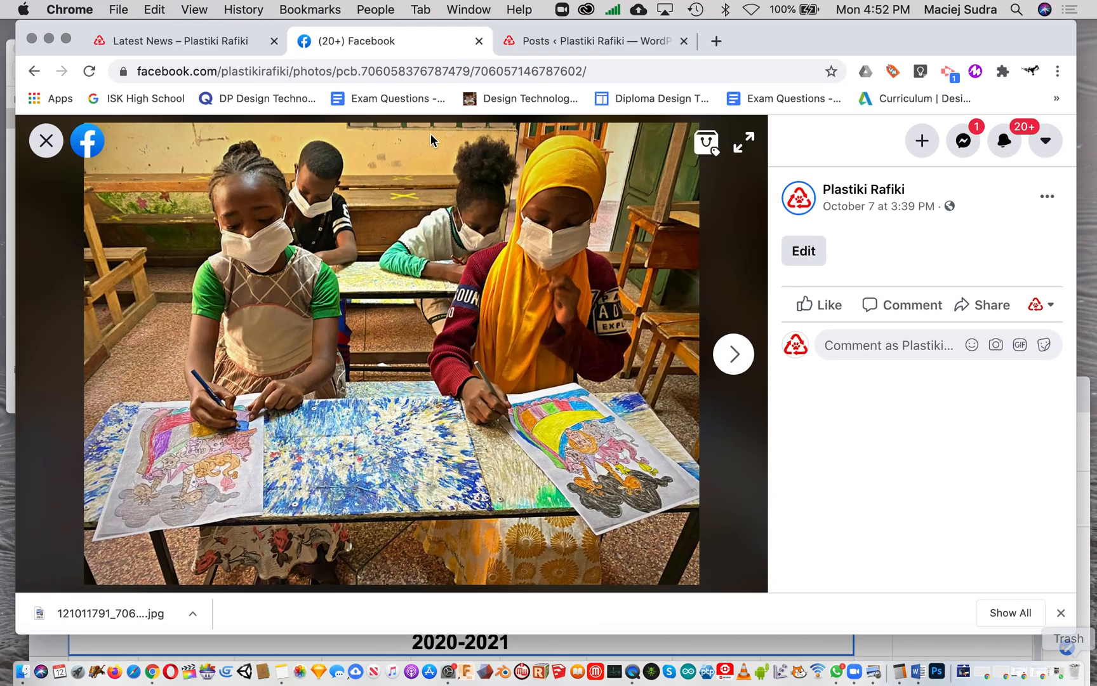
Step: Close the photo viewer and copy the full body text of the October 7 school benches post, leaving out its hashtags
right_click(535, 204)
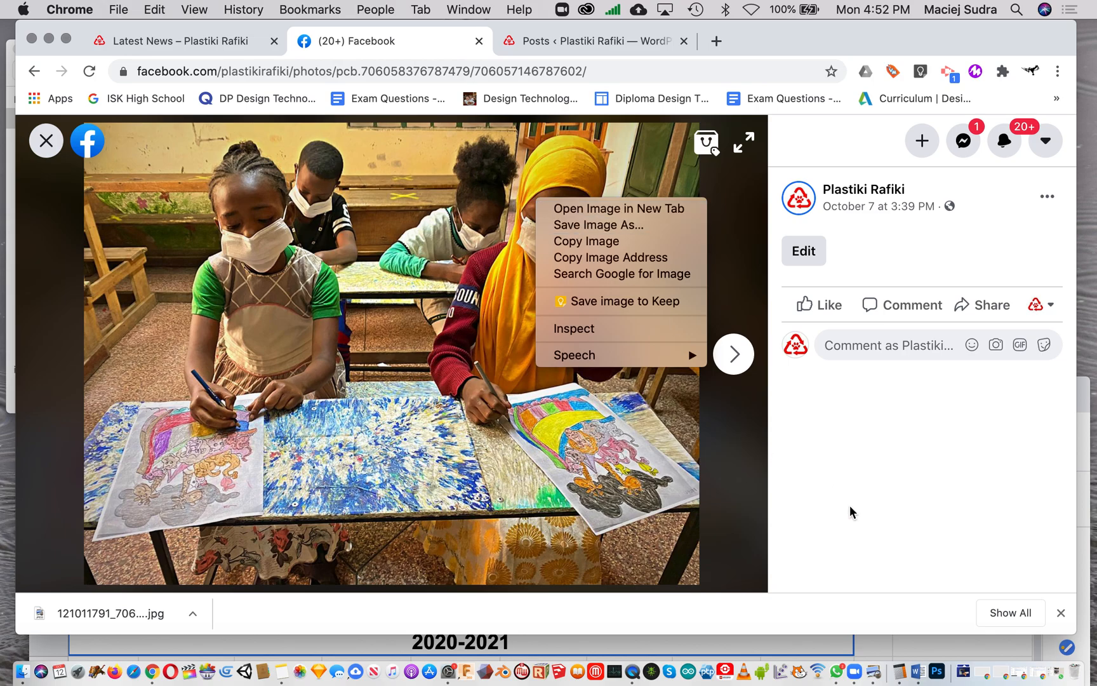
click(856, 520)
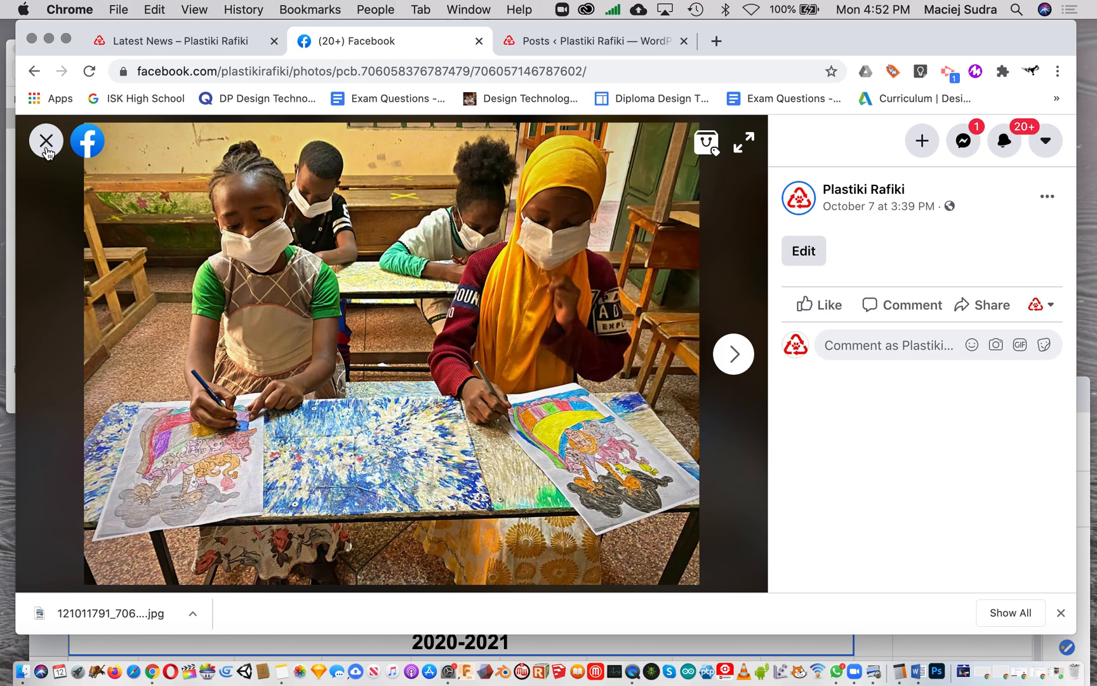
click(45, 150)
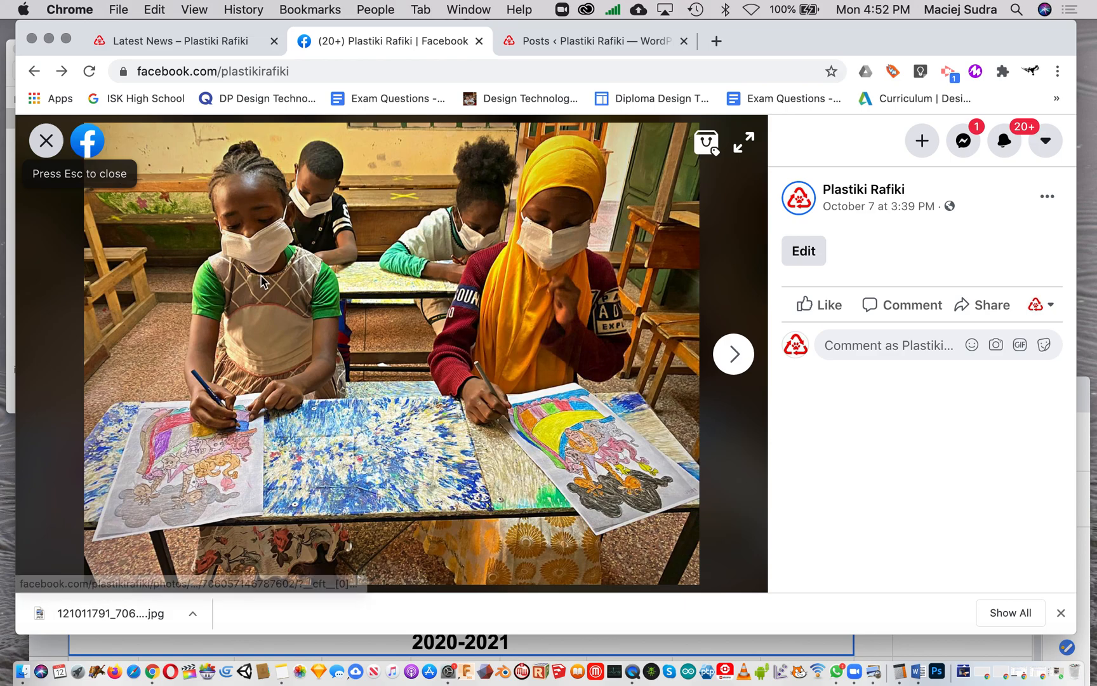
scroll(710, 407, up, 5)
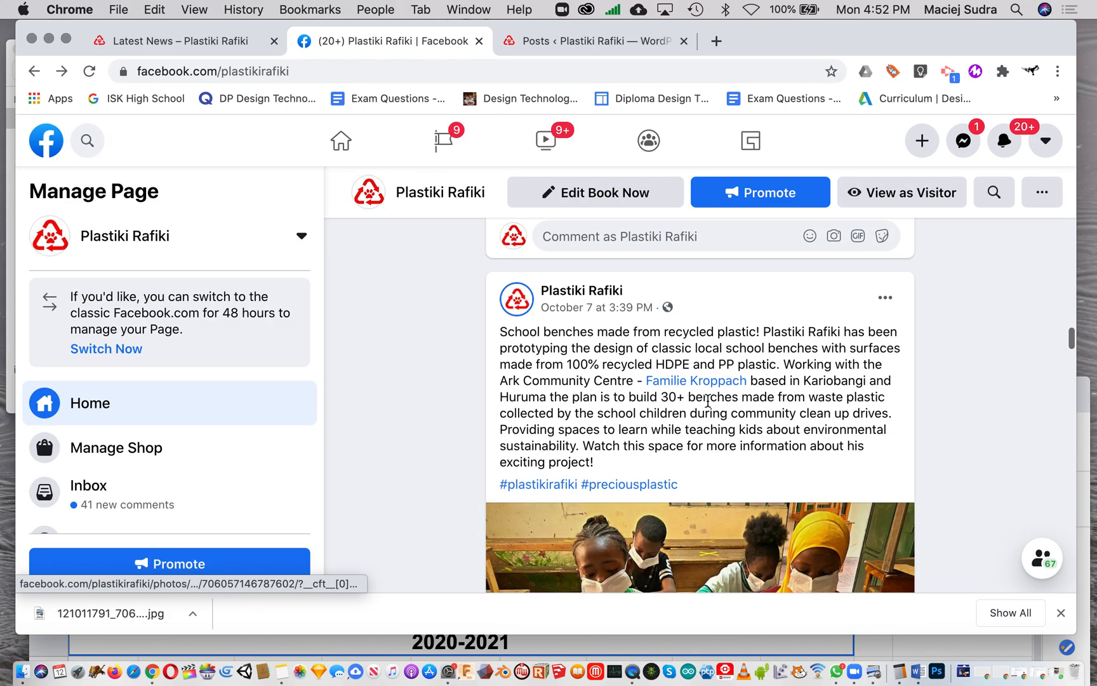
drag(580, 473, 493, 343)
key(super+c)
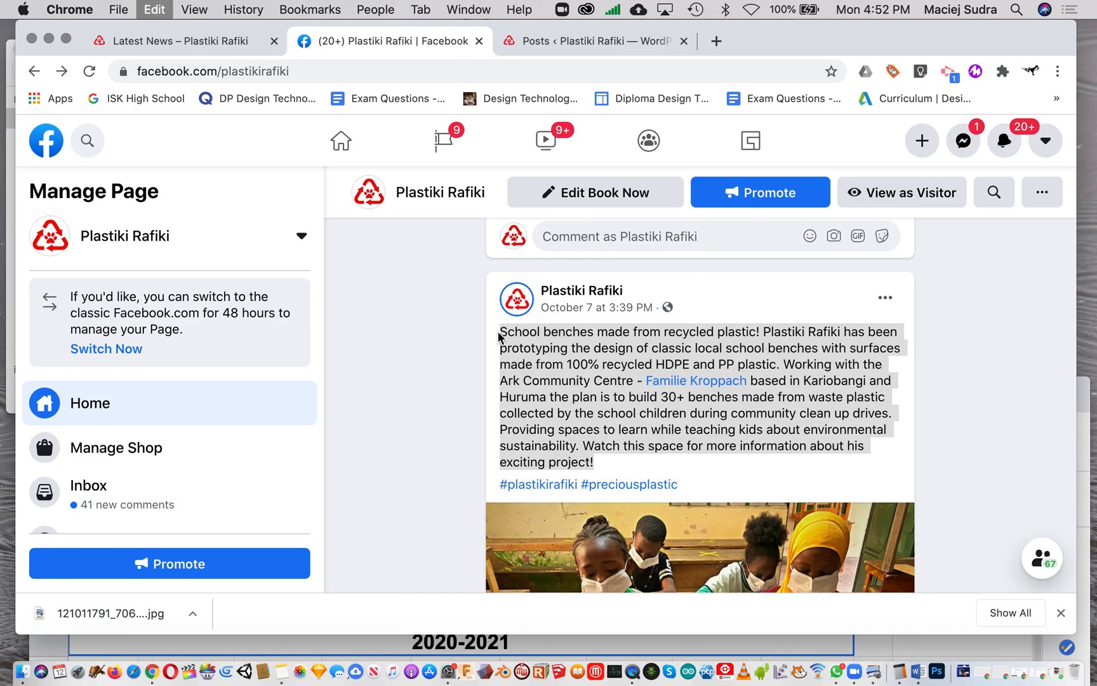
Step: Switch to the WordPress posts list and start a new post titled "School Benches made from Recycled Plastic"
click(579, 43)
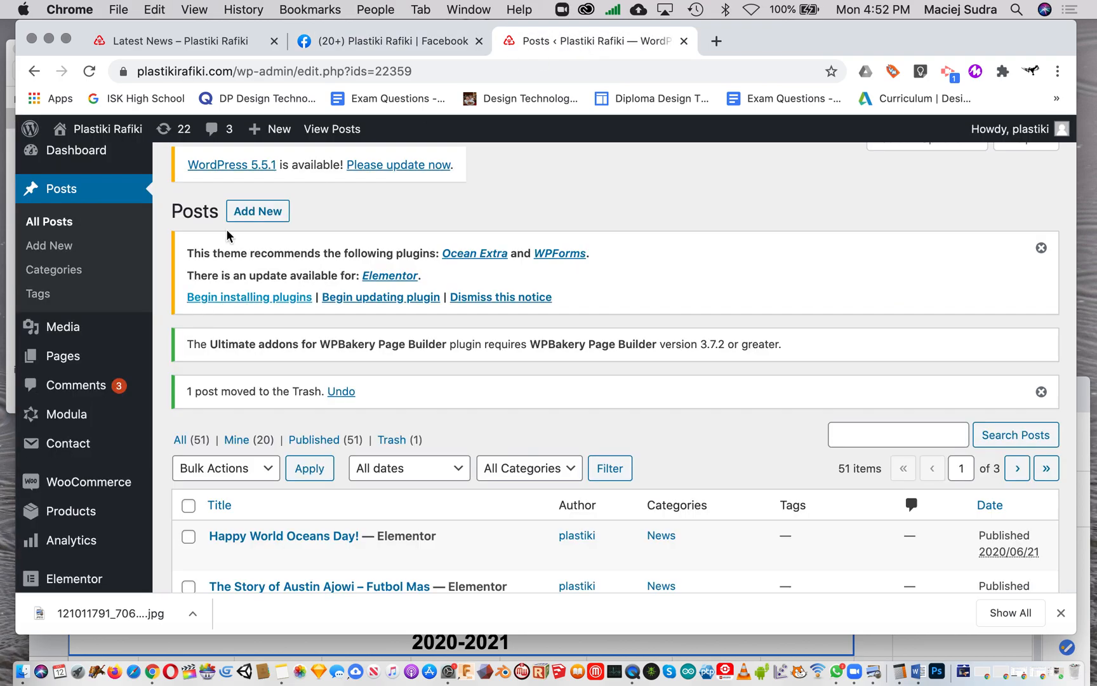
click(264, 212)
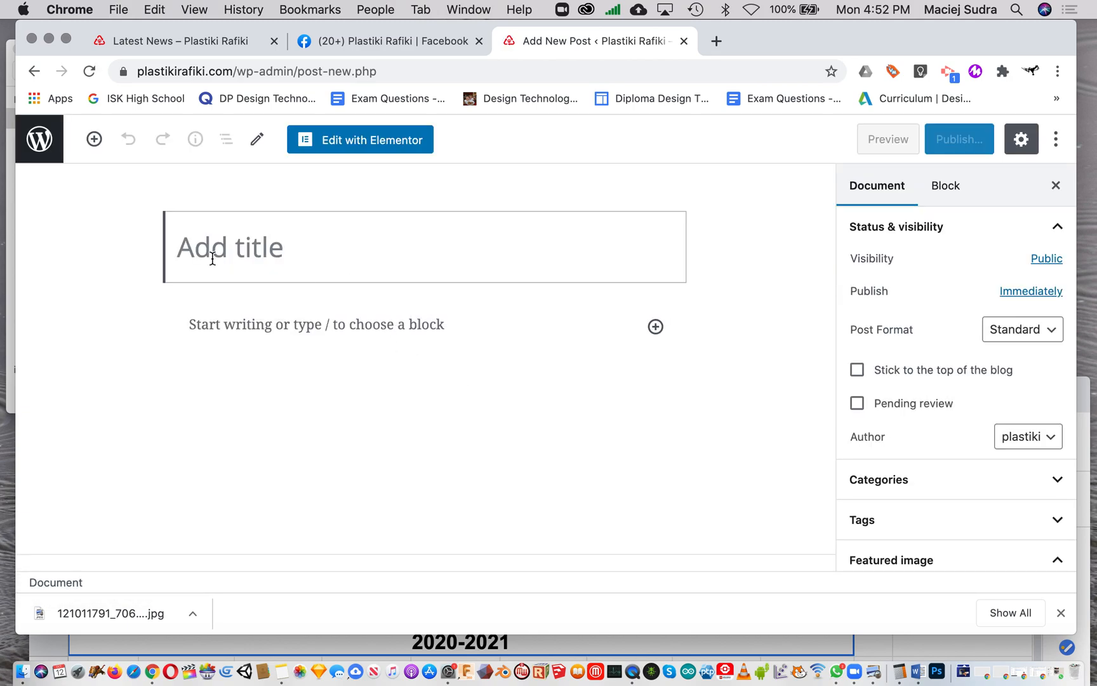
text(Sch)
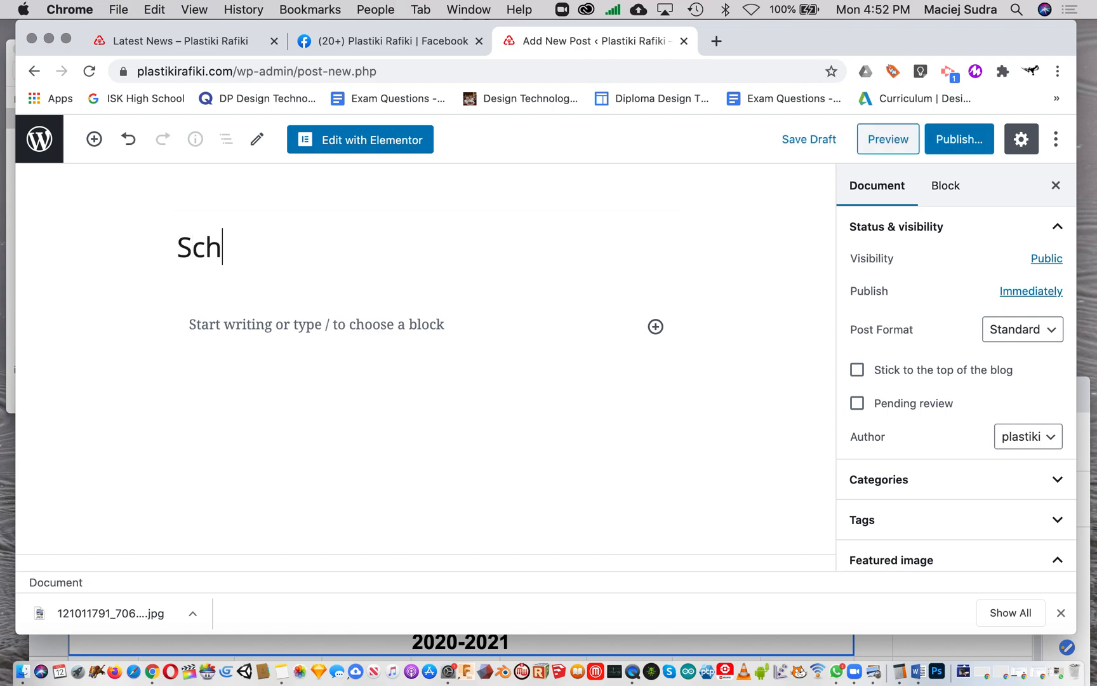
text(ool Benches )
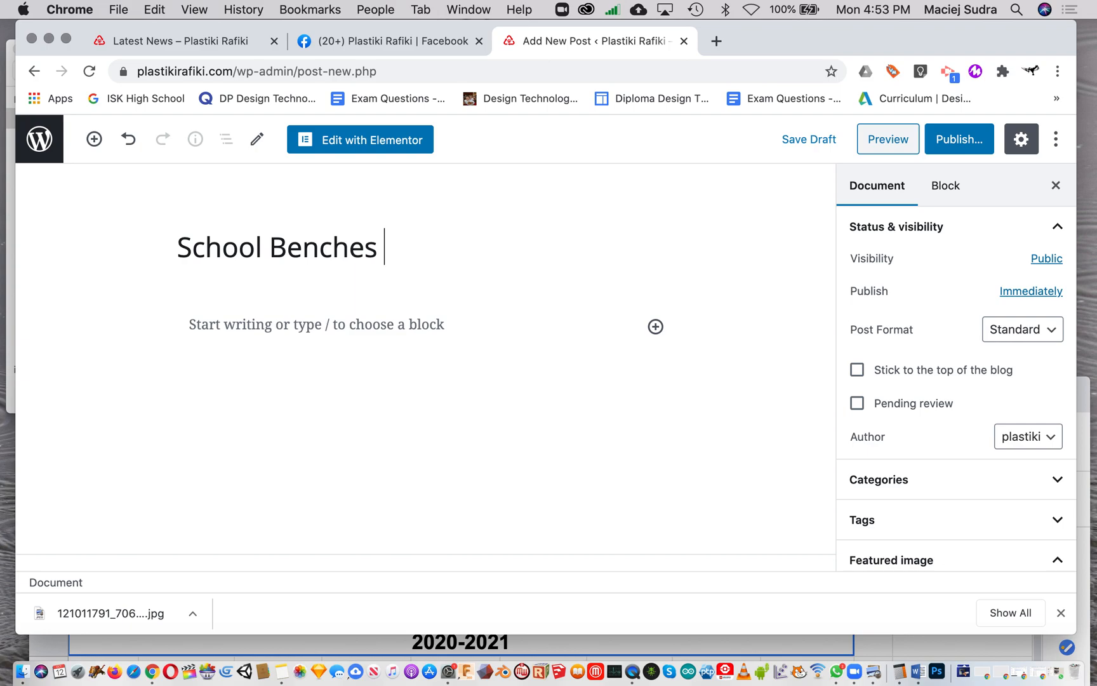
text(m)
text( made )
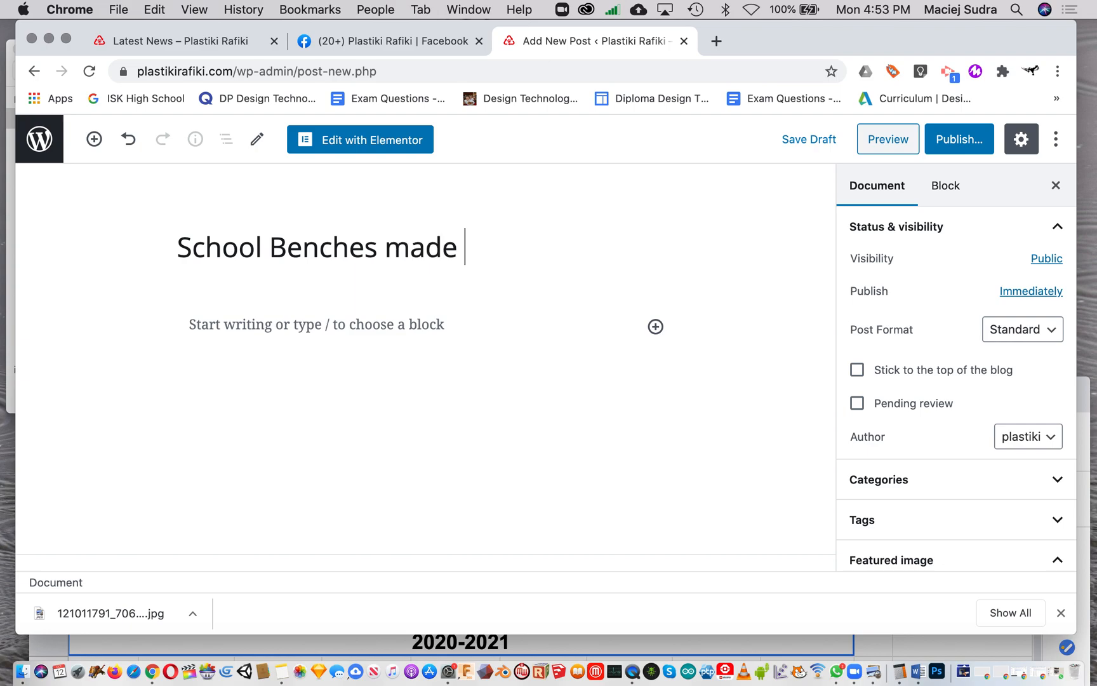
text(from Recycl)
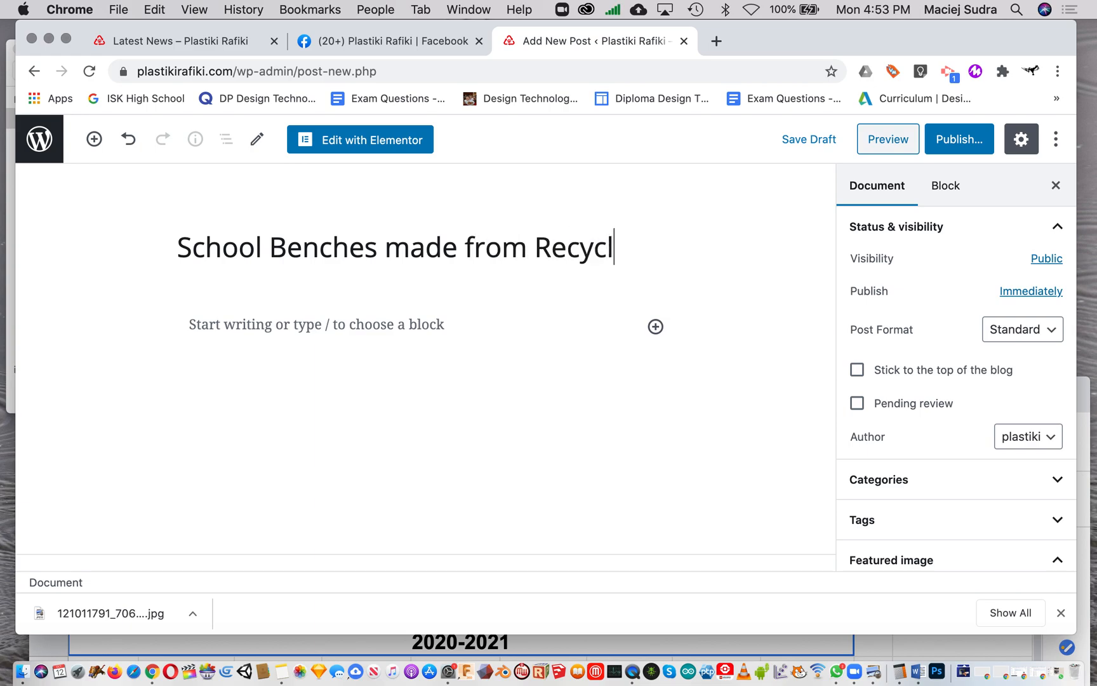
text(ed Plasic)
key(BackSpace)
key(BackSpace)
key(BackSpace)
text(tic)
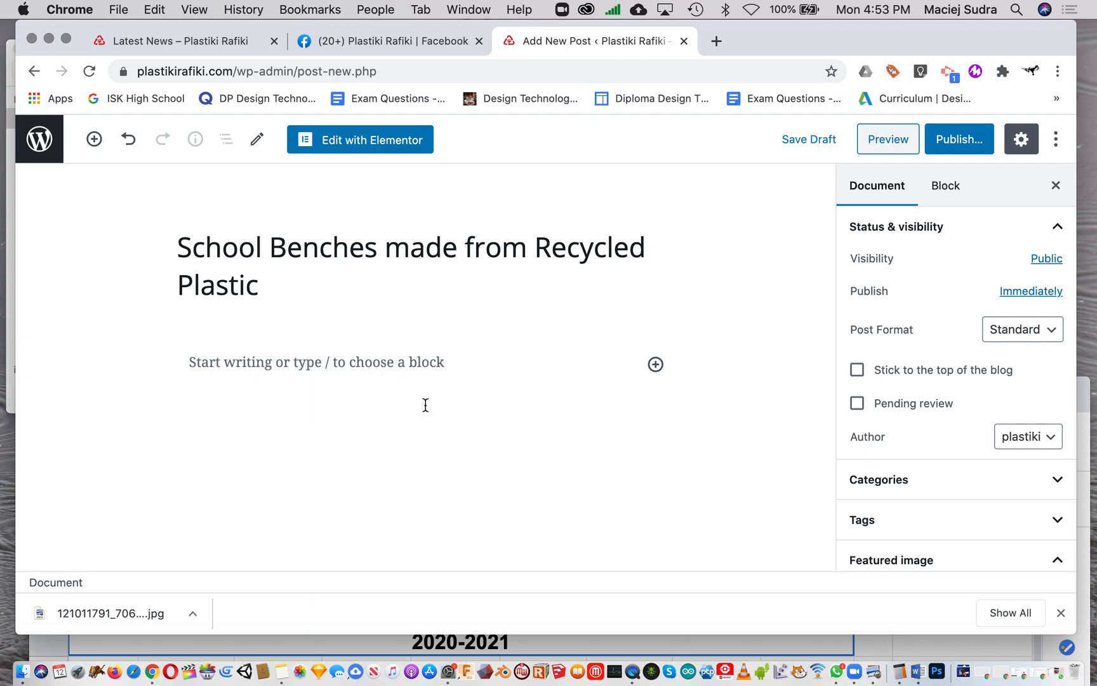
Step: Paste the copied Facebook text as the first paragraph of the post body
click(244, 365)
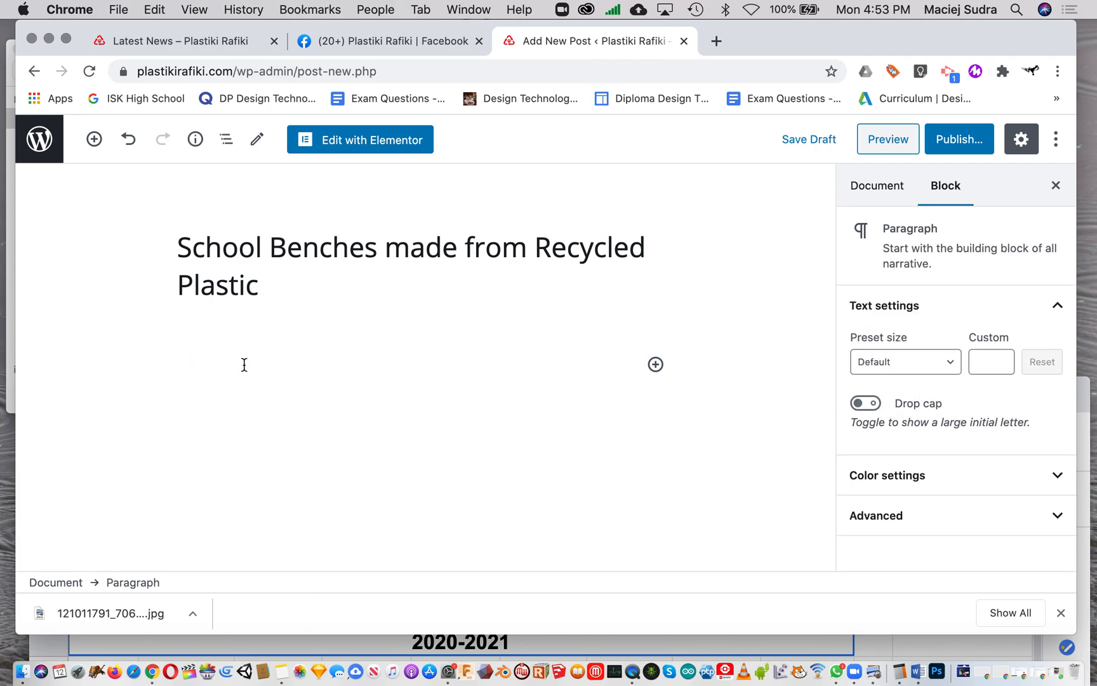
key(super+v)
scroll(432, 516, down, 5)
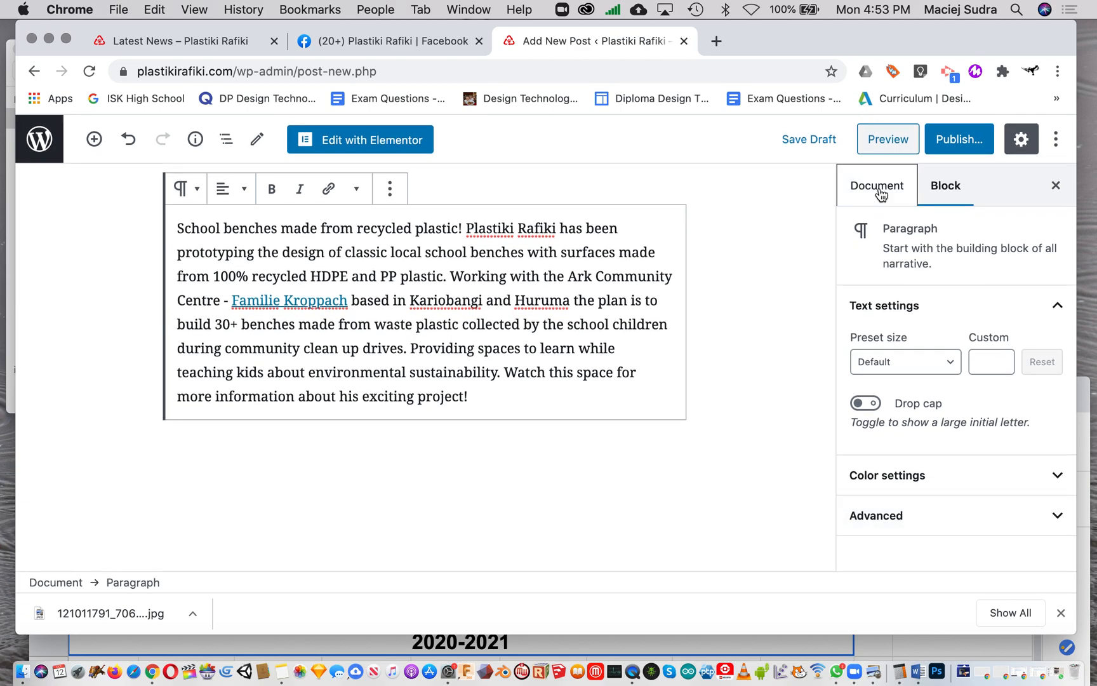
Step: Set the media library photo of the masked children drawing at the recycled plastic desks as the post's featured image
click(876, 186)
scroll(890, 421, down, 2)
scroll(890, 421, down, 5)
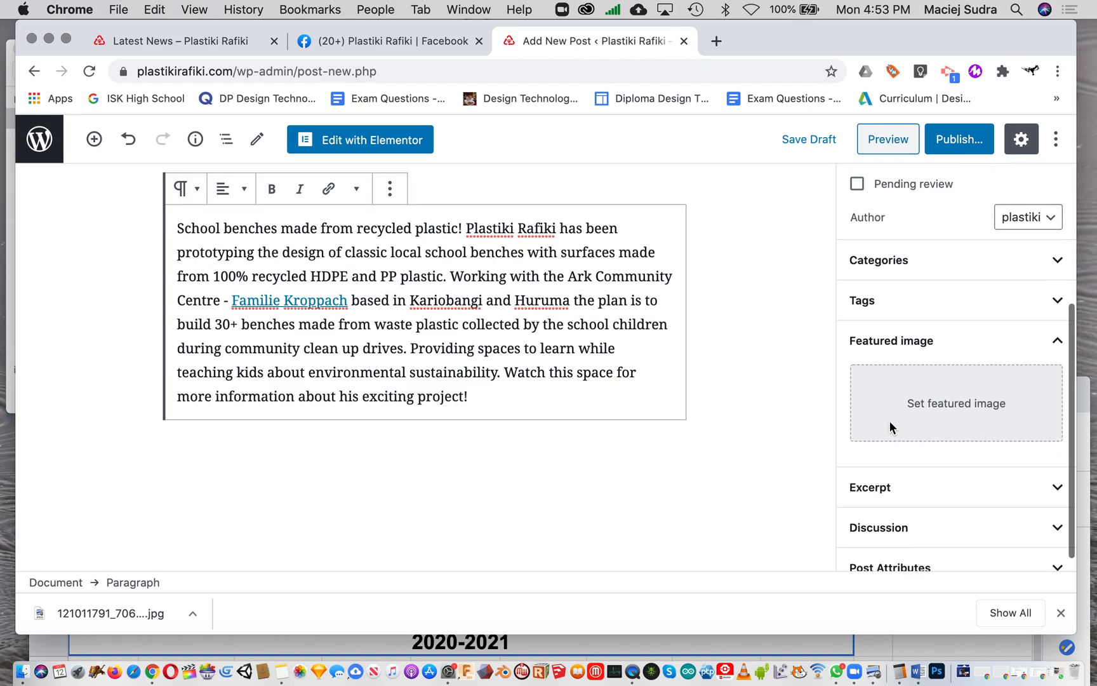
click(934, 395)
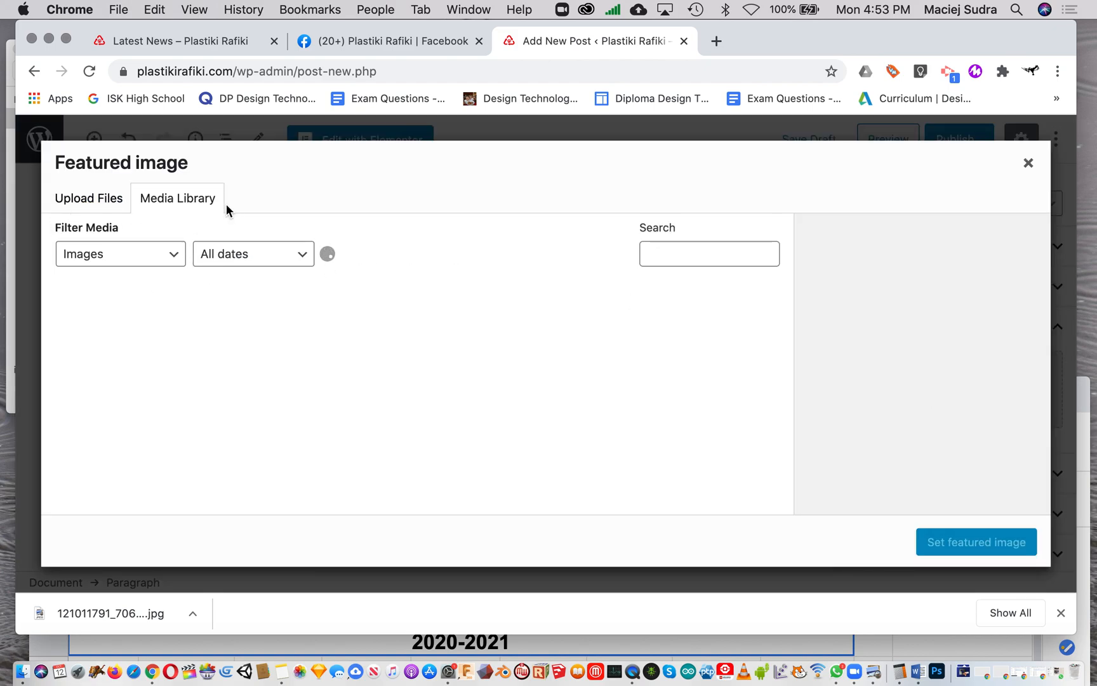
click(161, 41)
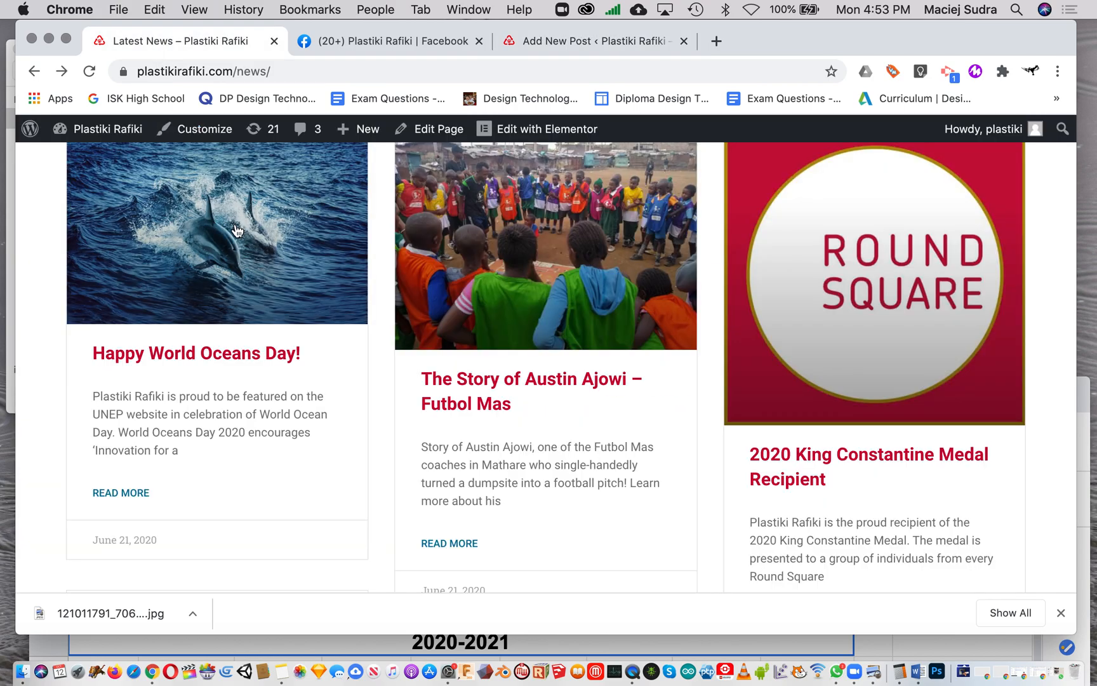
click(599, 42)
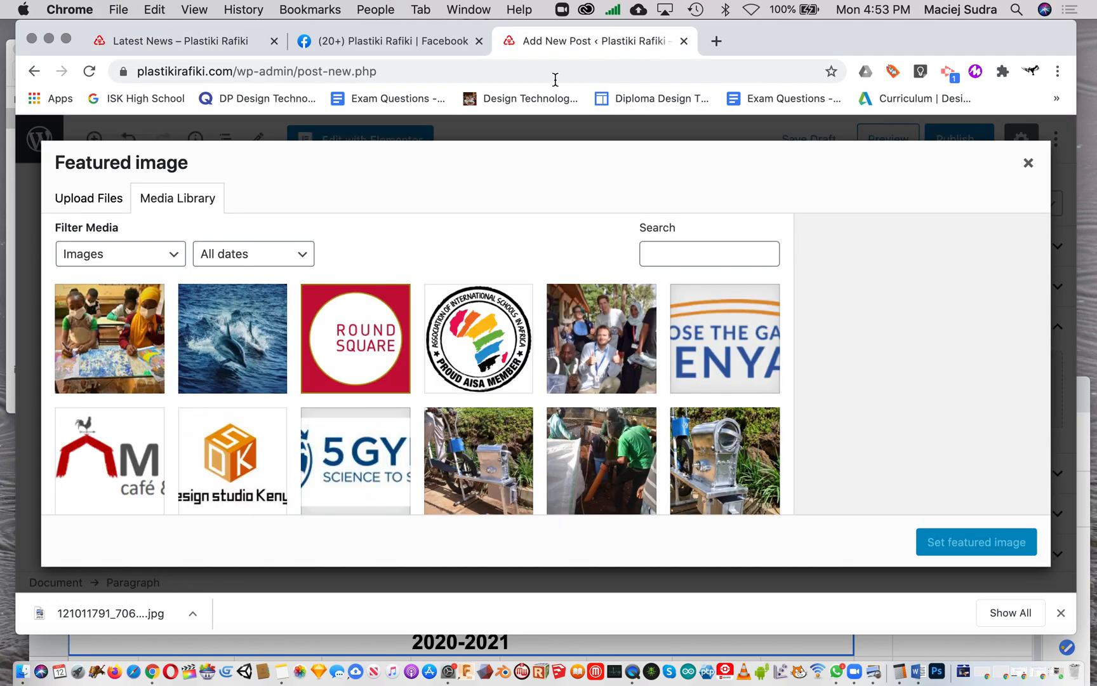
click(119, 326)
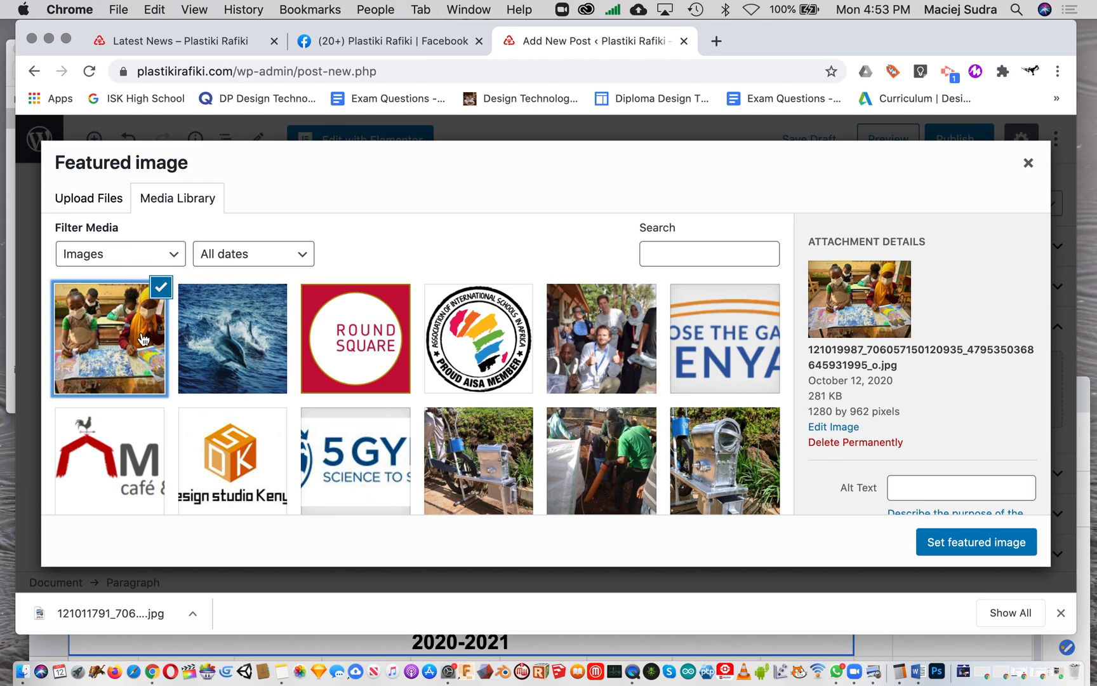
click(976, 542)
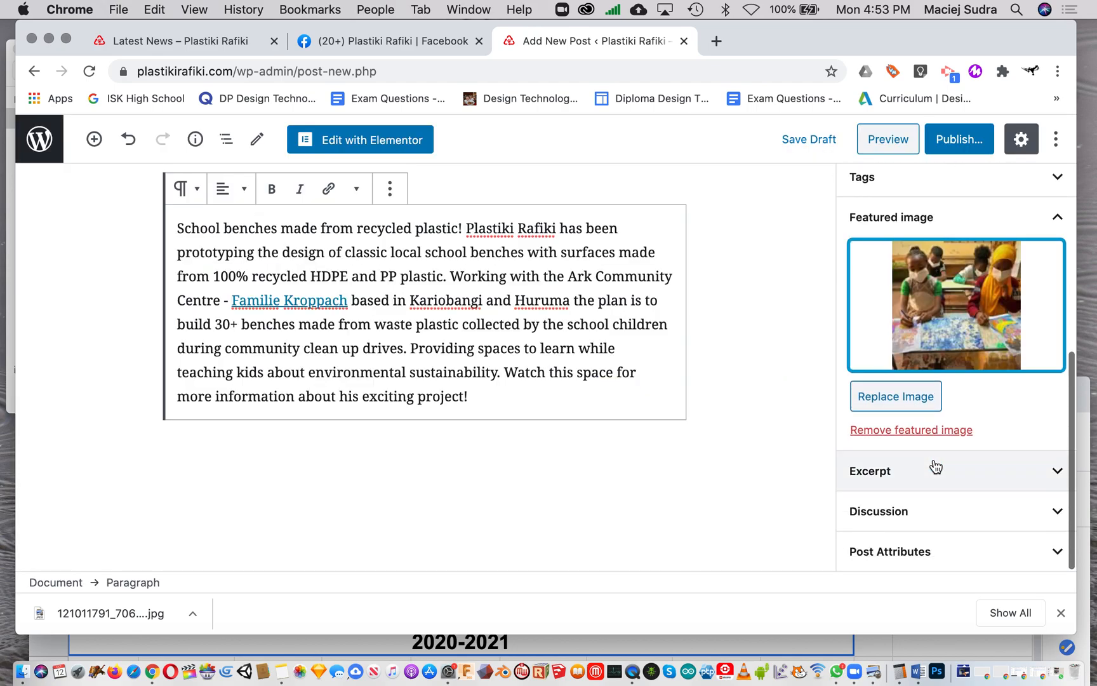
Step: Review the new post's title, body paragraph and document settings in the WordPress editor
scroll(781, 423, up, 5)
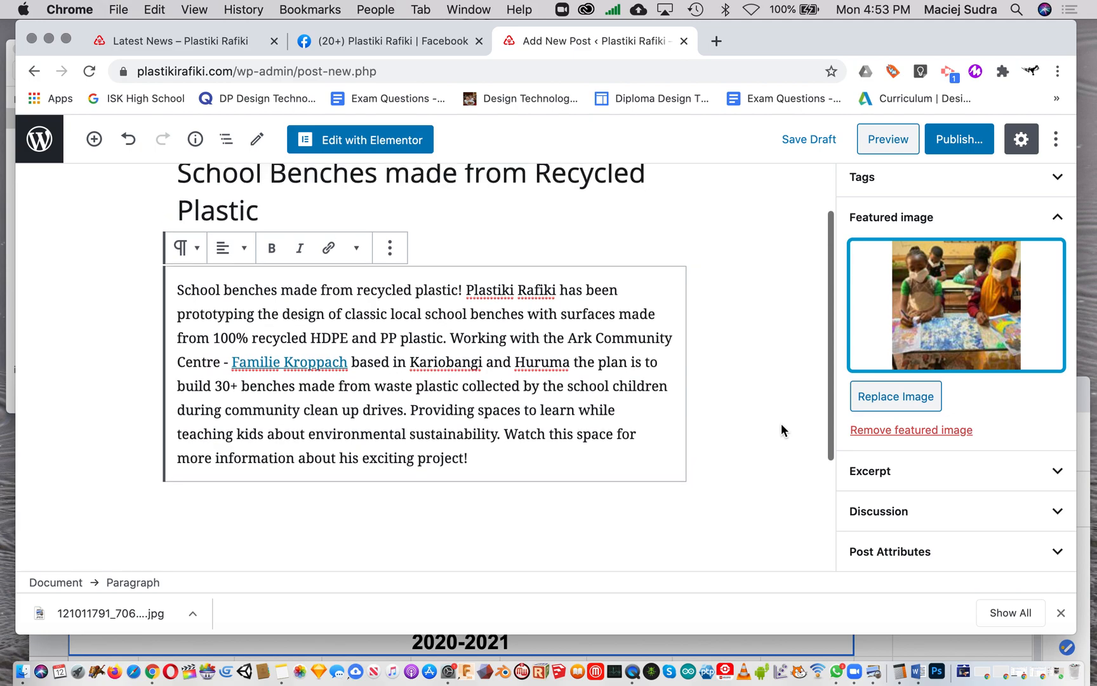
scroll(996, 375, up, 10)
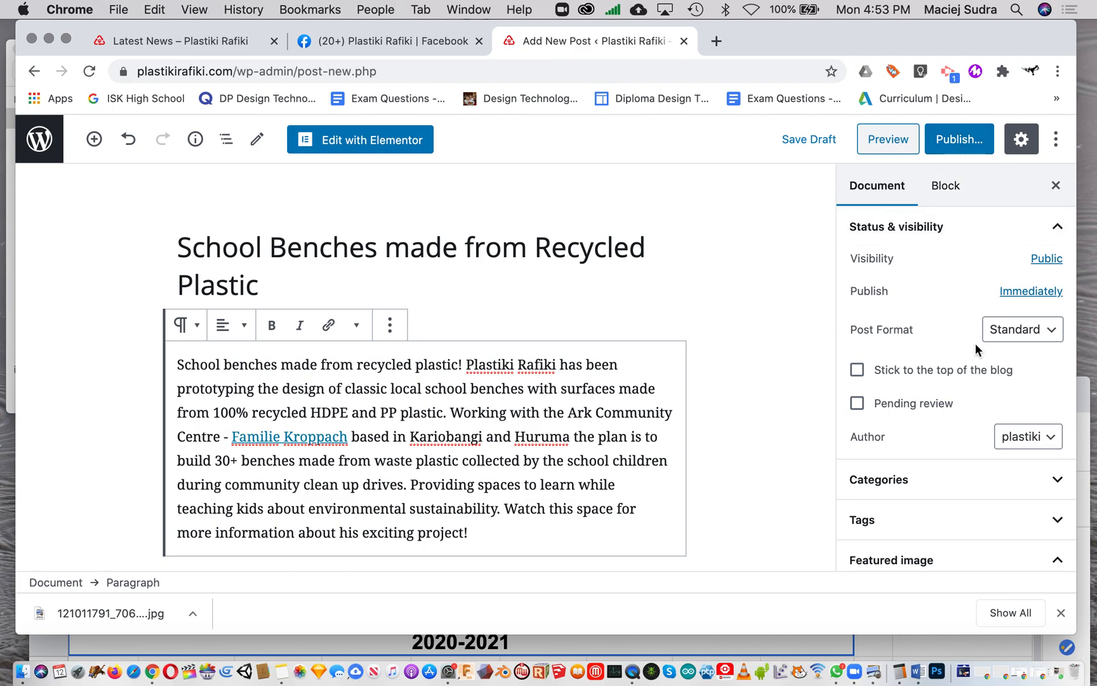
scroll(975, 343, down, 3)
scroll(975, 343, up, 3)
scroll(976, 343, down, 1)
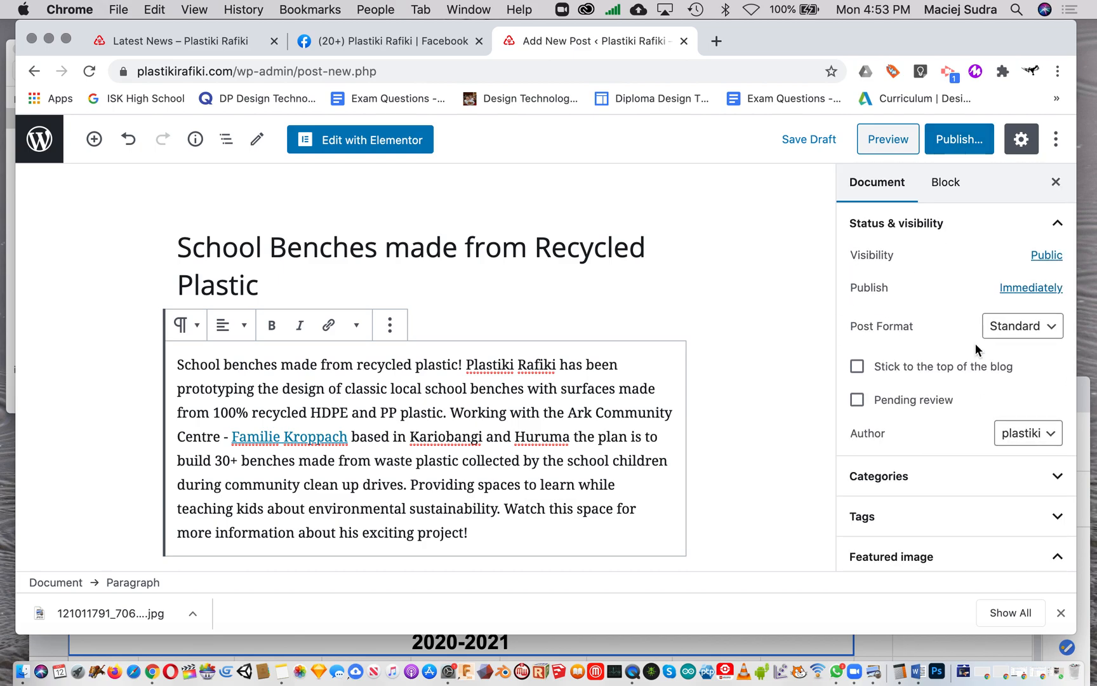
scroll(977, 350, down, 1)
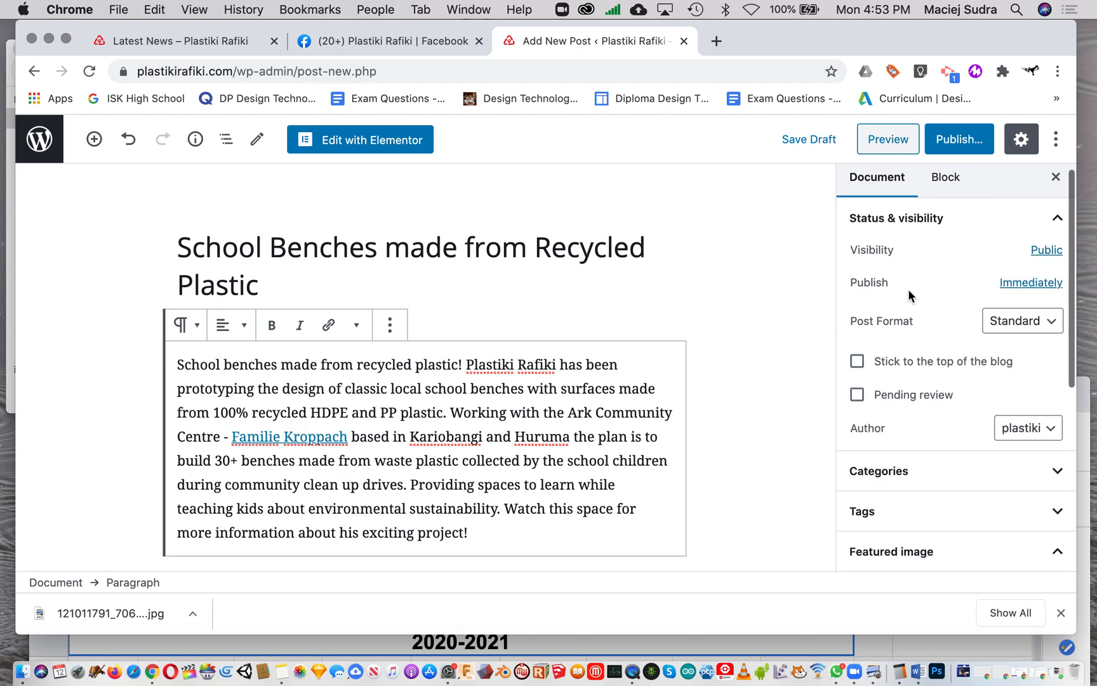
scroll(508, 439, down, 2)
scroll(508, 439, down, 5)
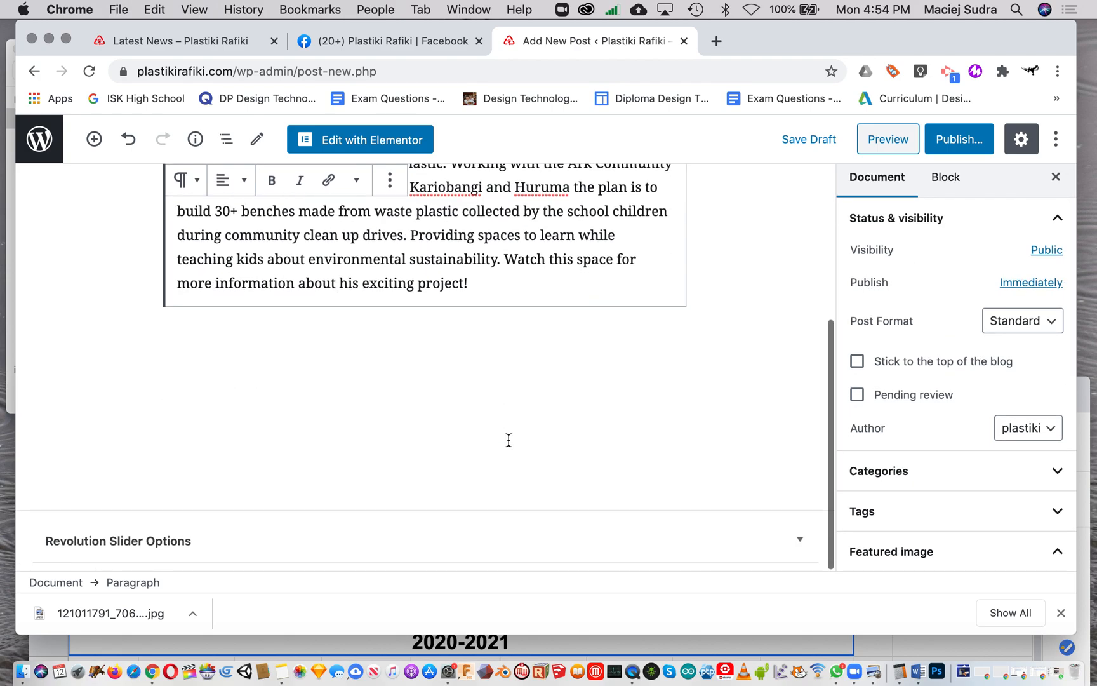
scroll(508, 440, up, 6)
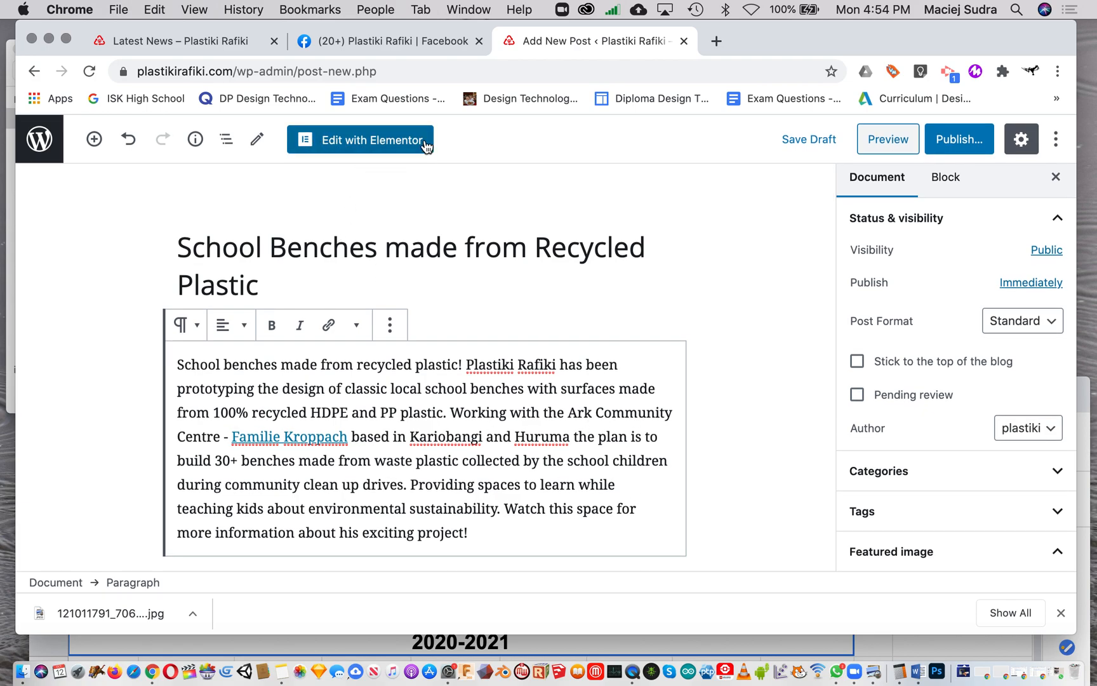
Step: Open the post in the Elementor editor and check its featured image, title and body text down to the empty widget area
click(350, 141)
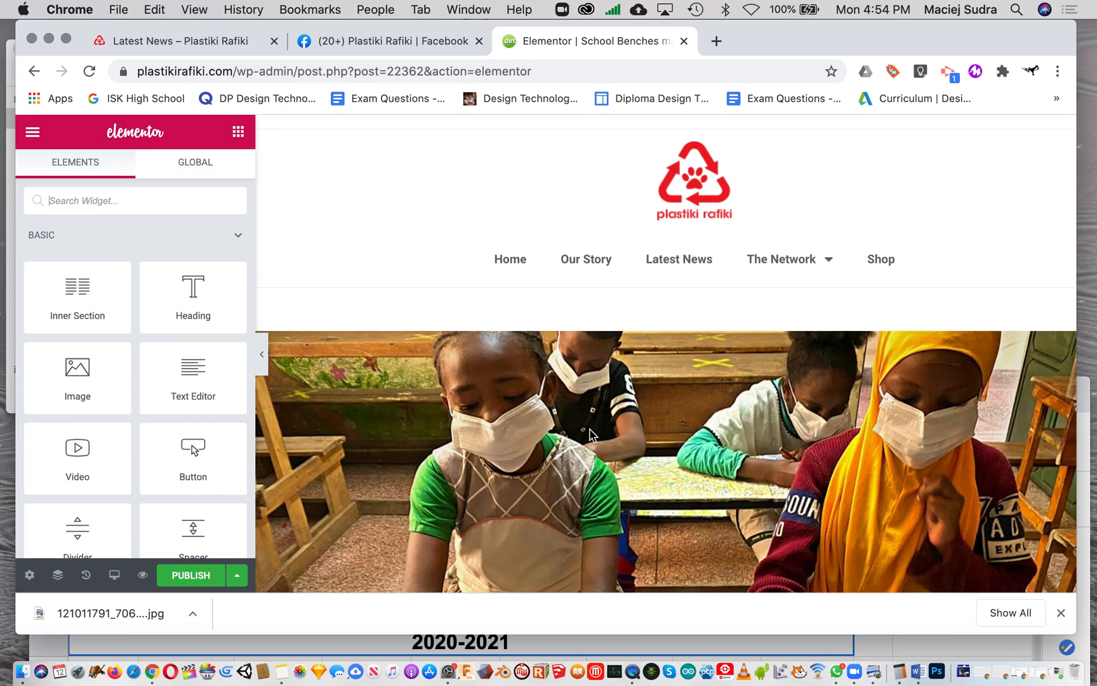
scroll(597, 427, down, 10)
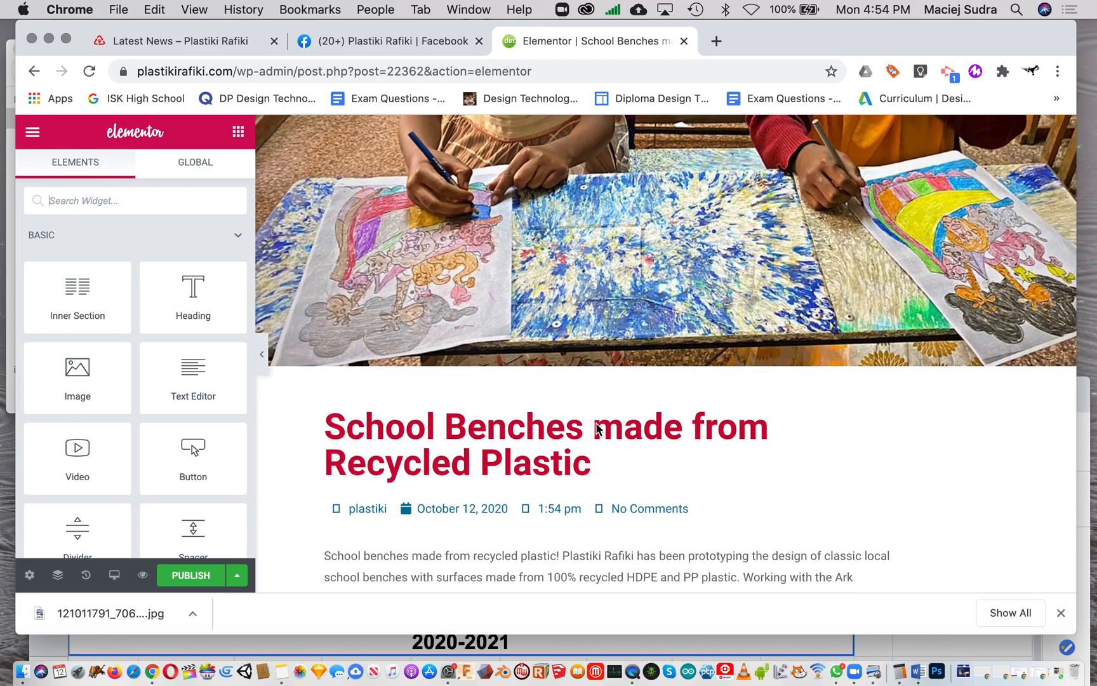
scroll(597, 424, down, 2)
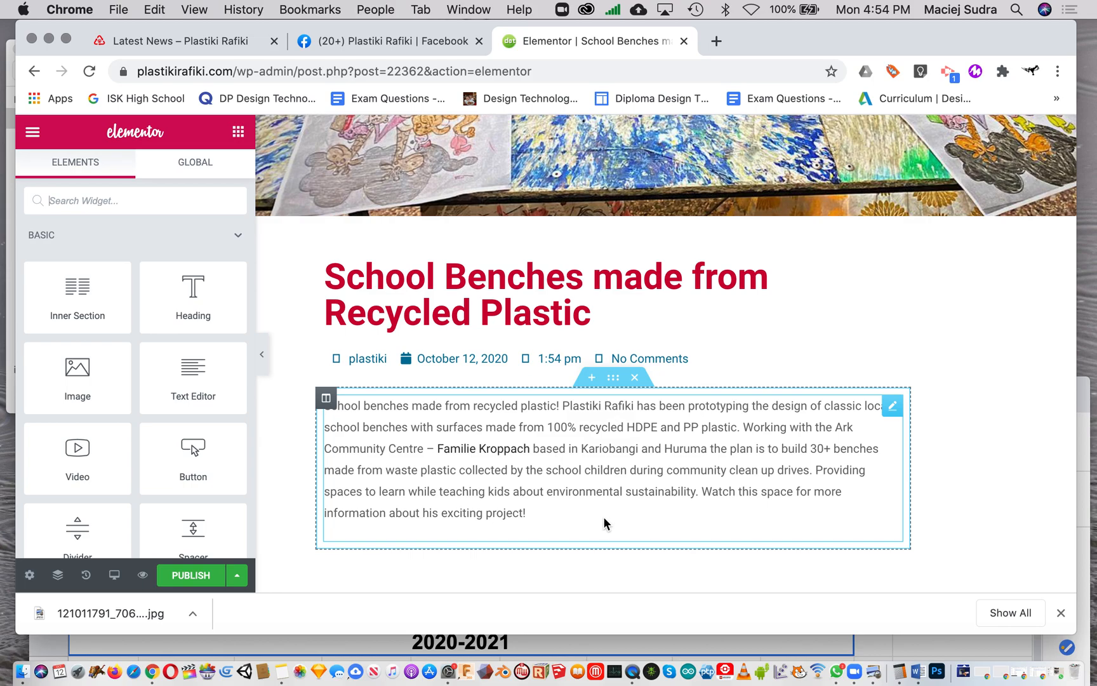
scroll(604, 519, down, 2)
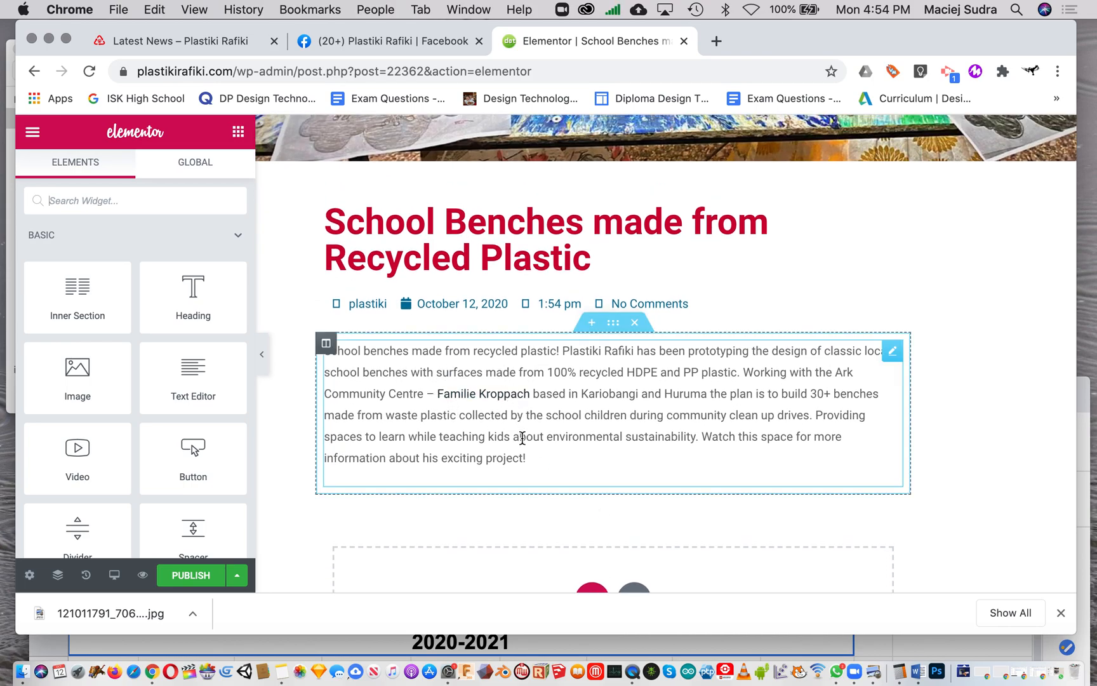
scroll(555, 464, down, 4)
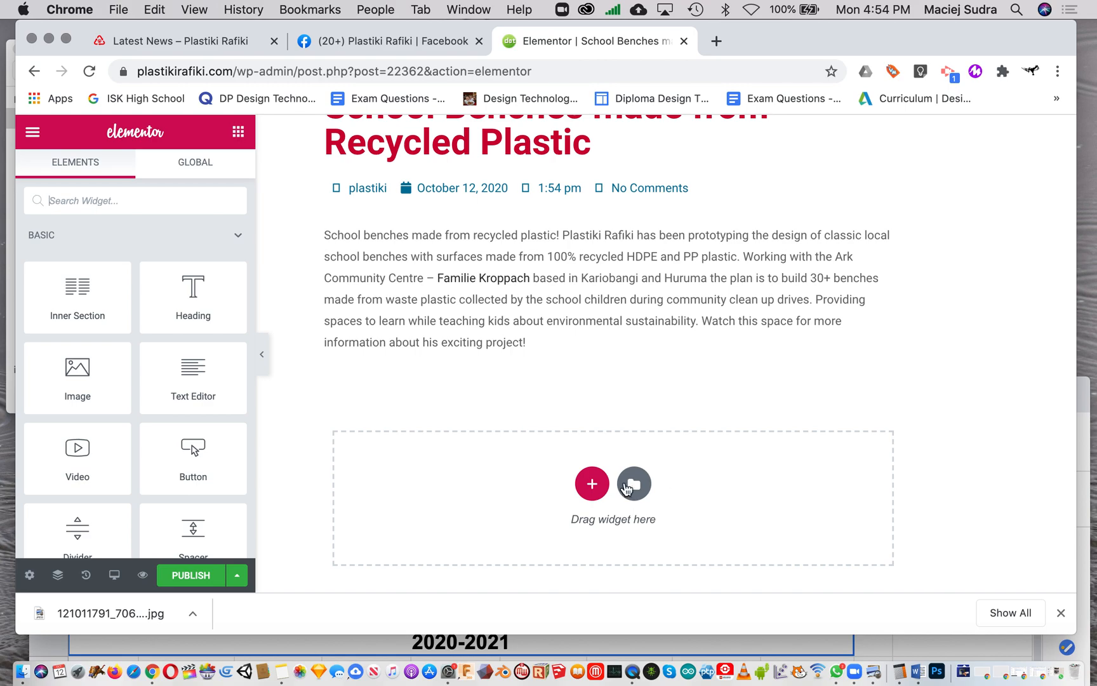
Step: Add a new section with the single-column structure below the post's body text
click(592, 486)
click(591, 486)
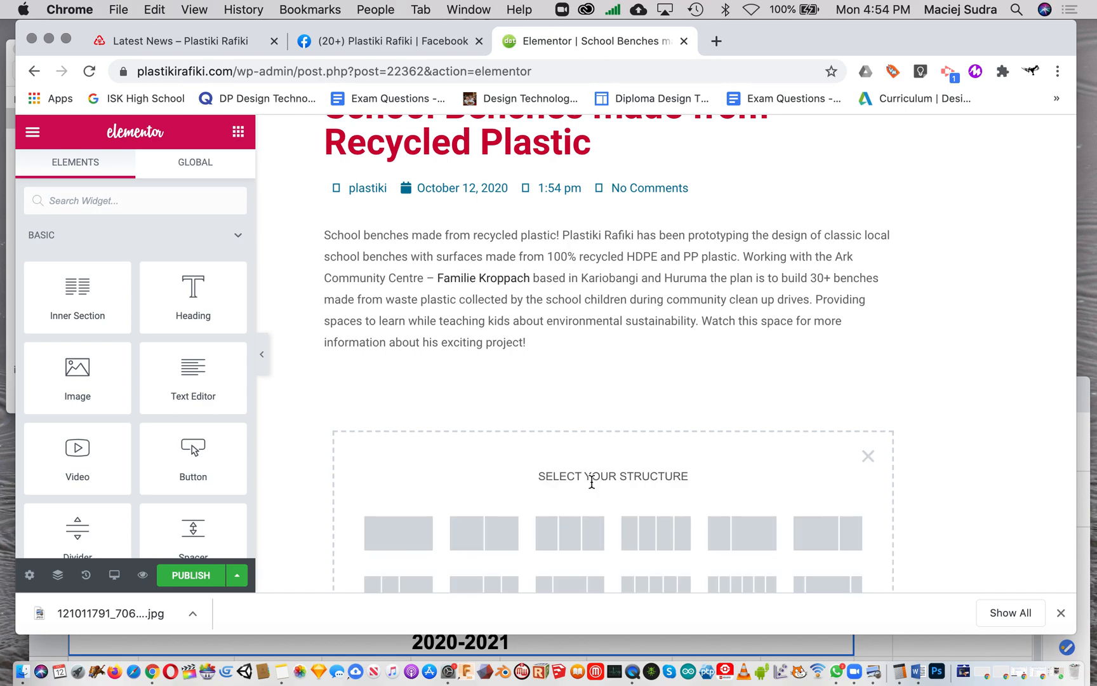
scroll(591, 511, down, 4)
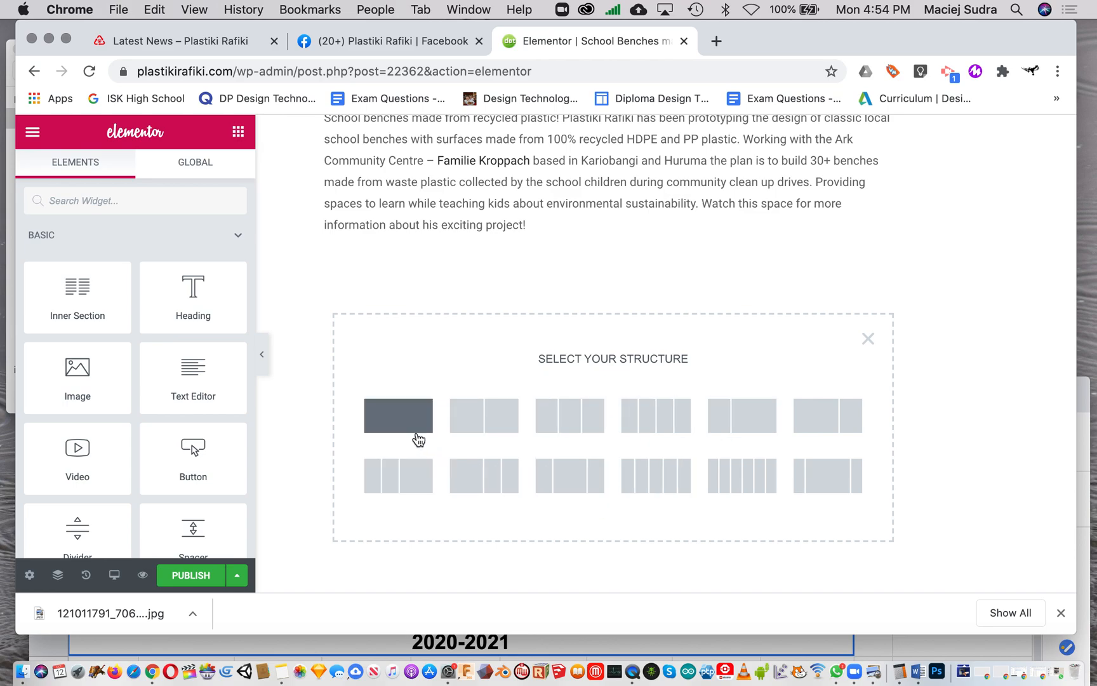
scroll(572, 494, up, 1)
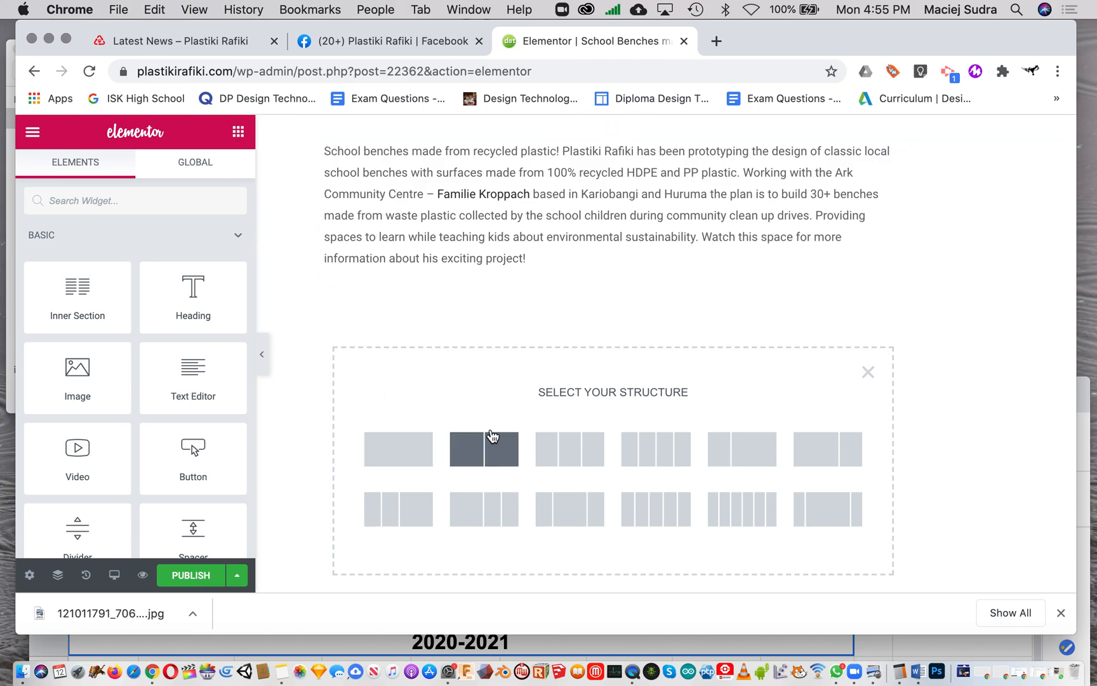
click(410, 451)
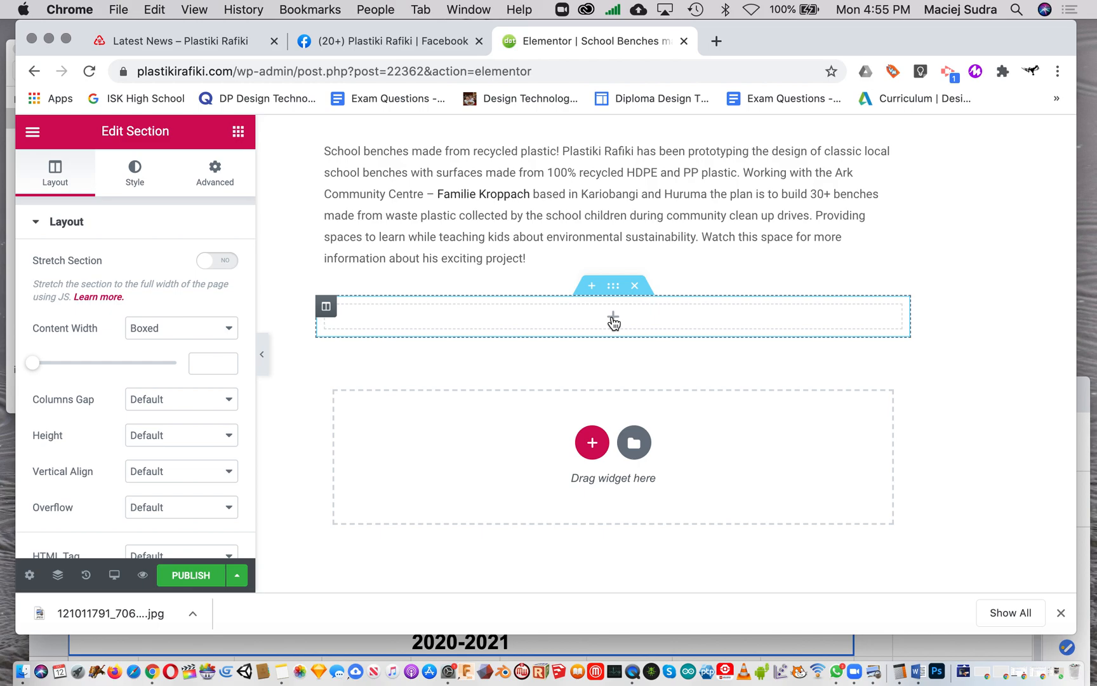
Step: Look through the Basic, Pro and General widgets for one that suits the new empty section
click(613, 317)
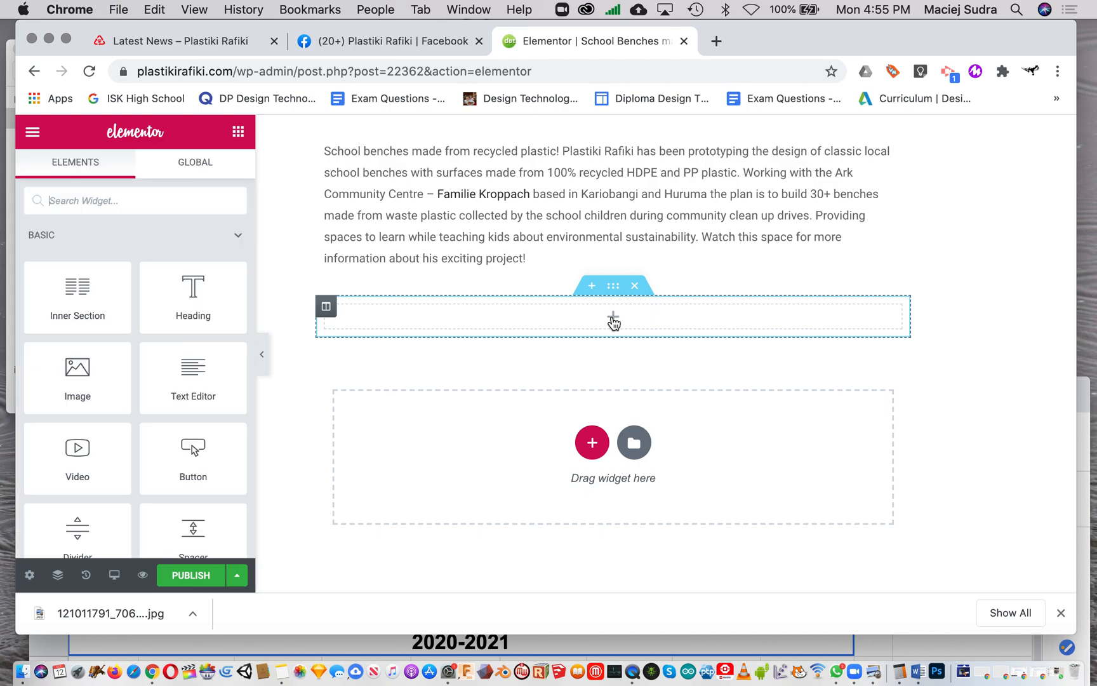
scroll(166, 414, down, 5)
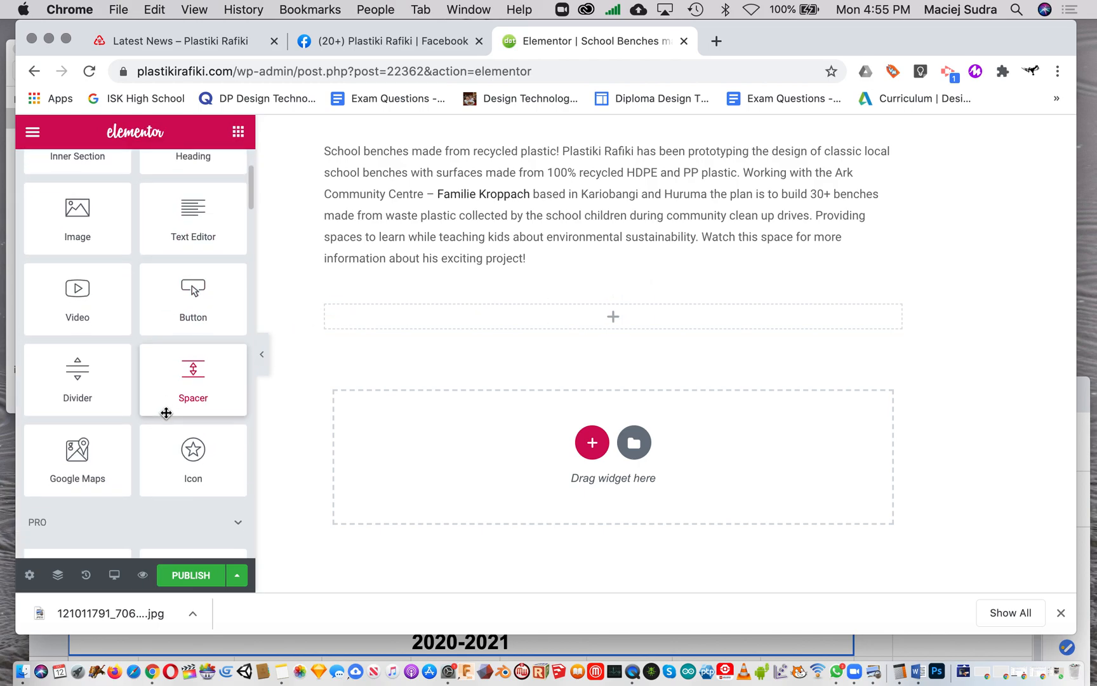
scroll(166, 413, down, 10)
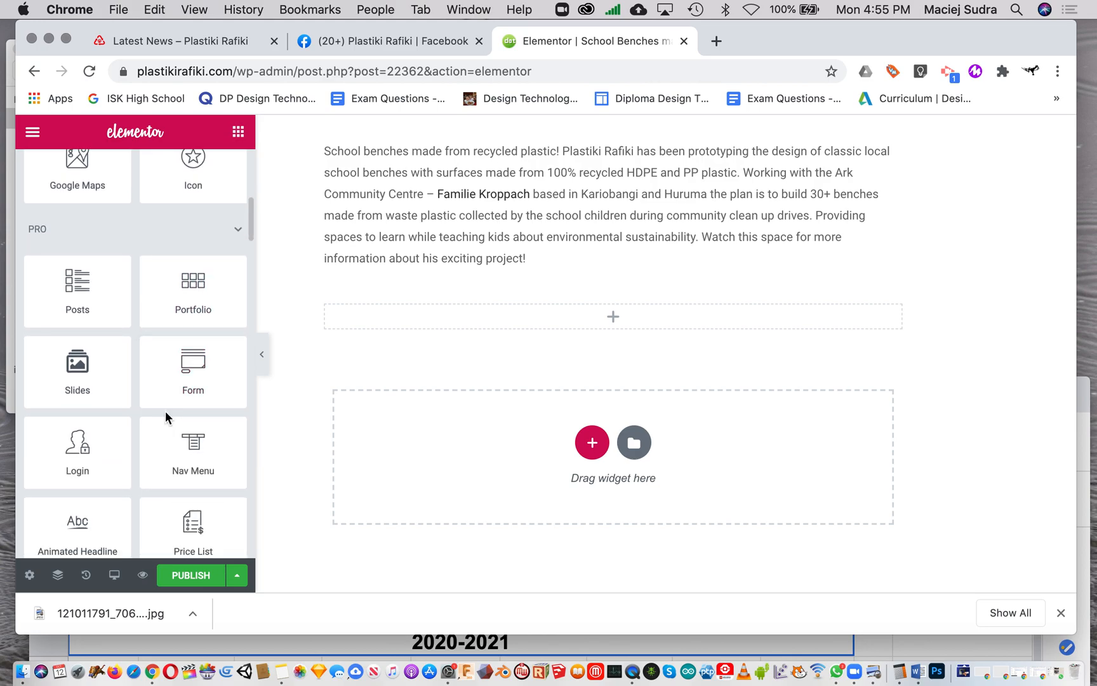
scroll(167, 413, down, 5)
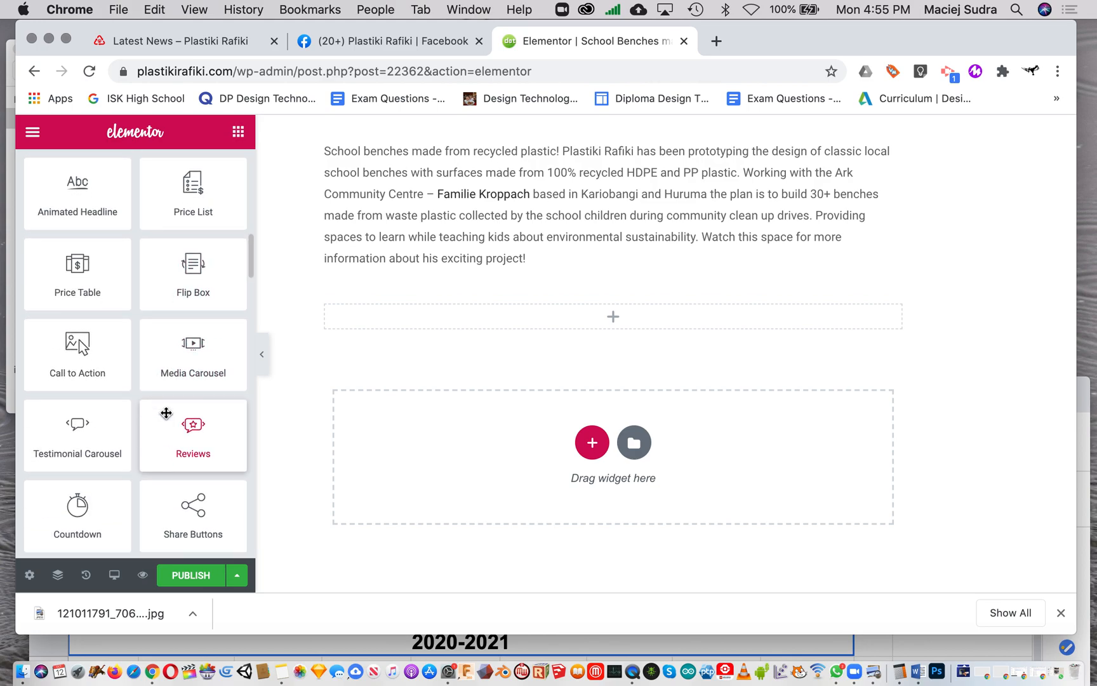
scroll(167, 413, down, 6)
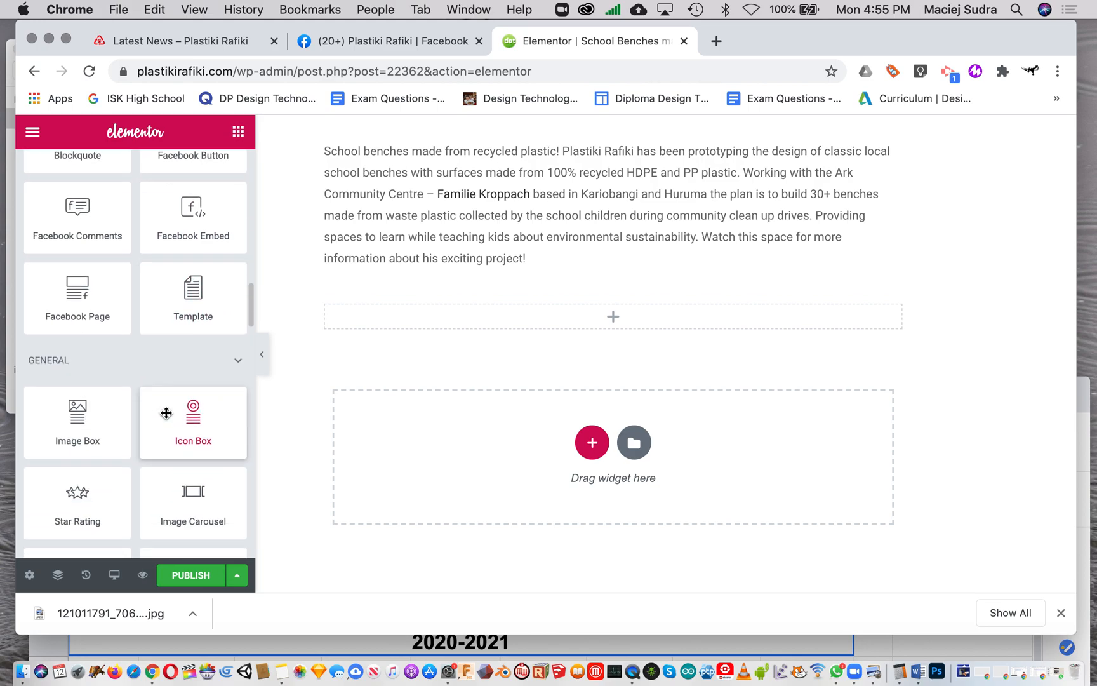
Step: Open the published Happy World Oceans Day! post from Latest News in a separate tab and examine its layout down to the related posts
click(213, 42)
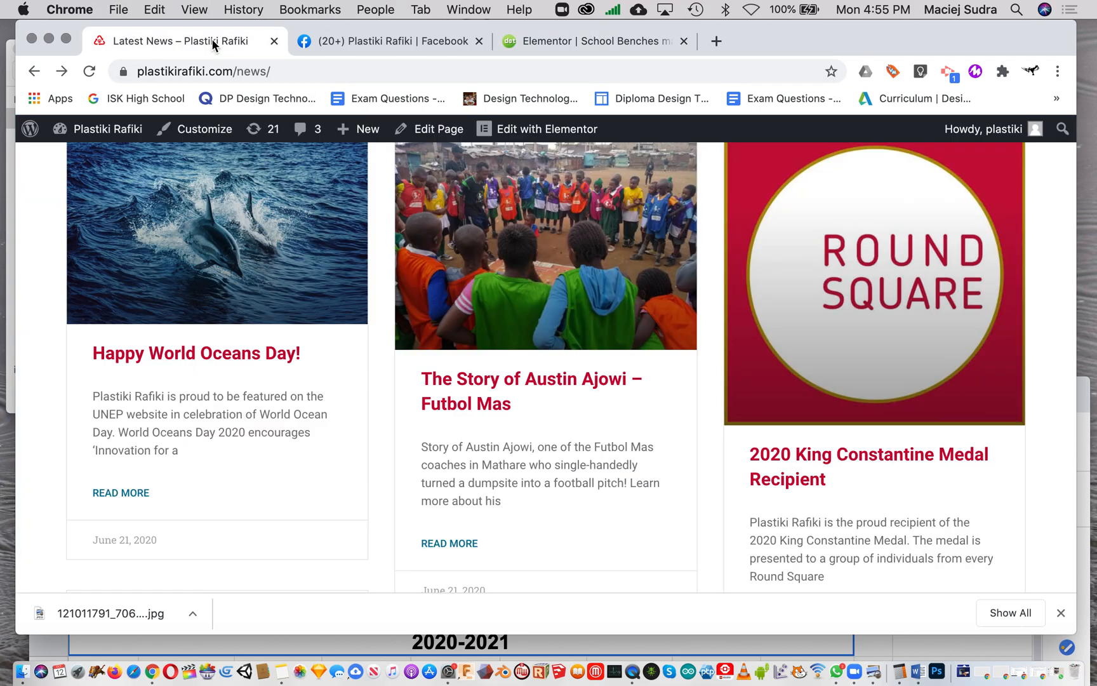
scroll(278, 422, up, 2)
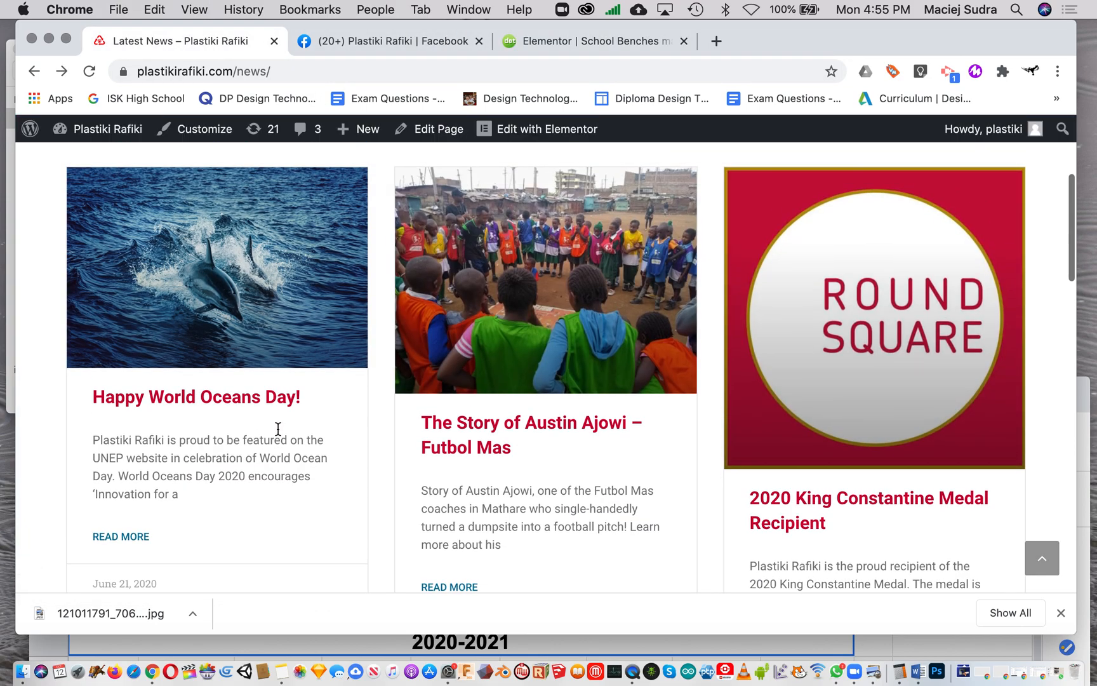
click(556, 41)
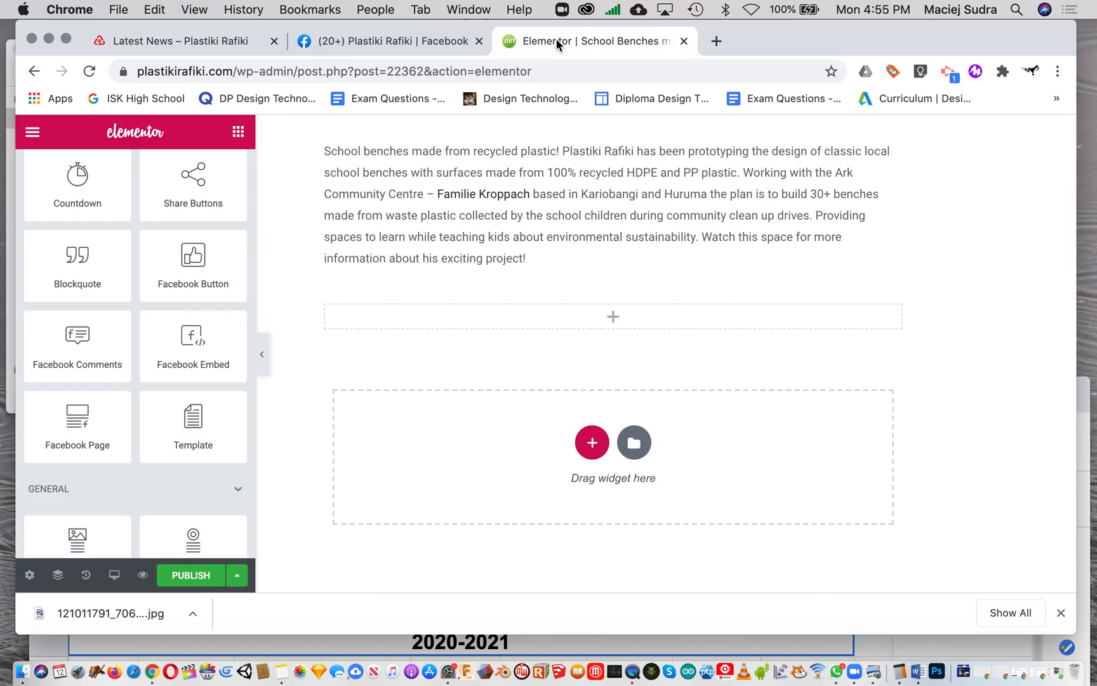
click(173, 40)
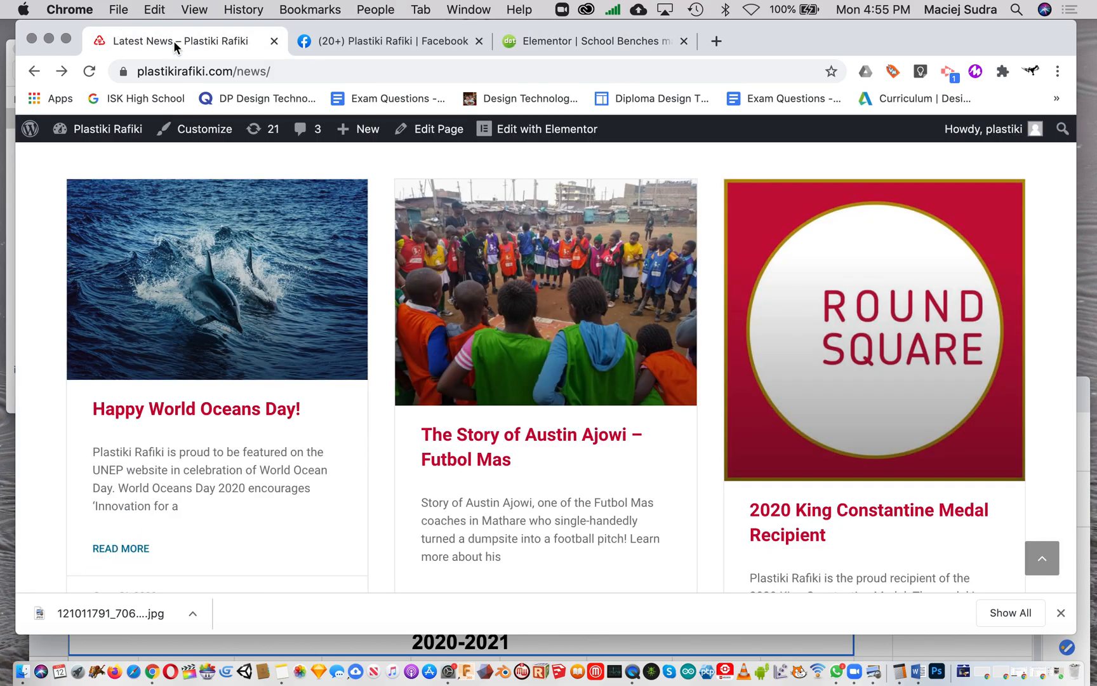
right_click(200, 416)
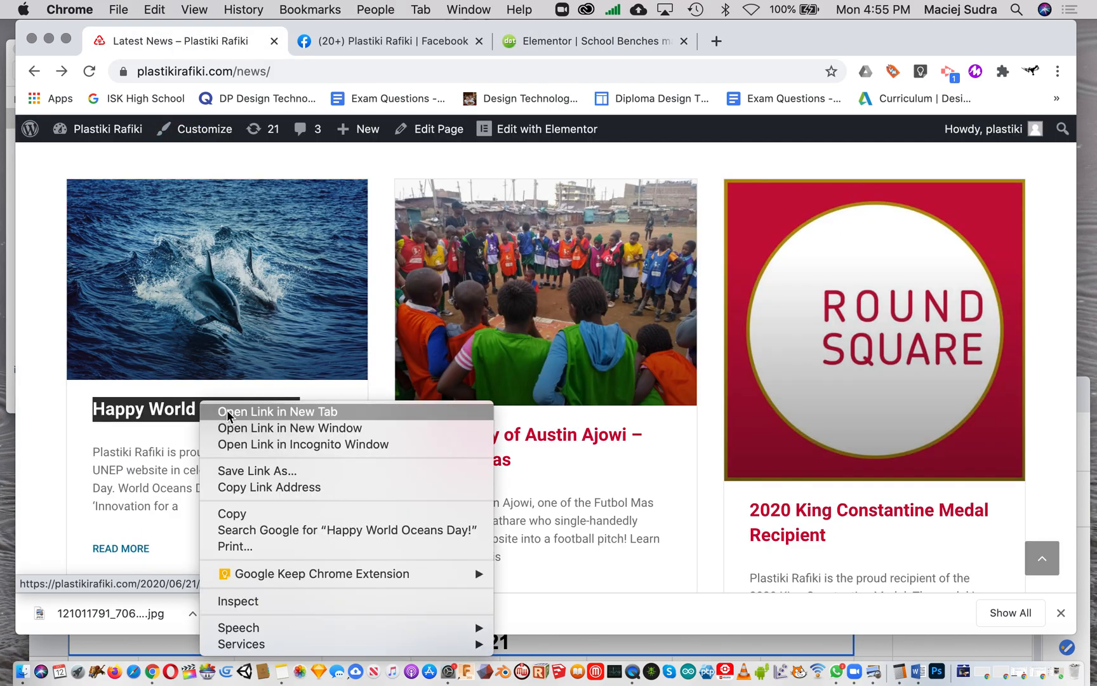
click(241, 414)
click(345, 41)
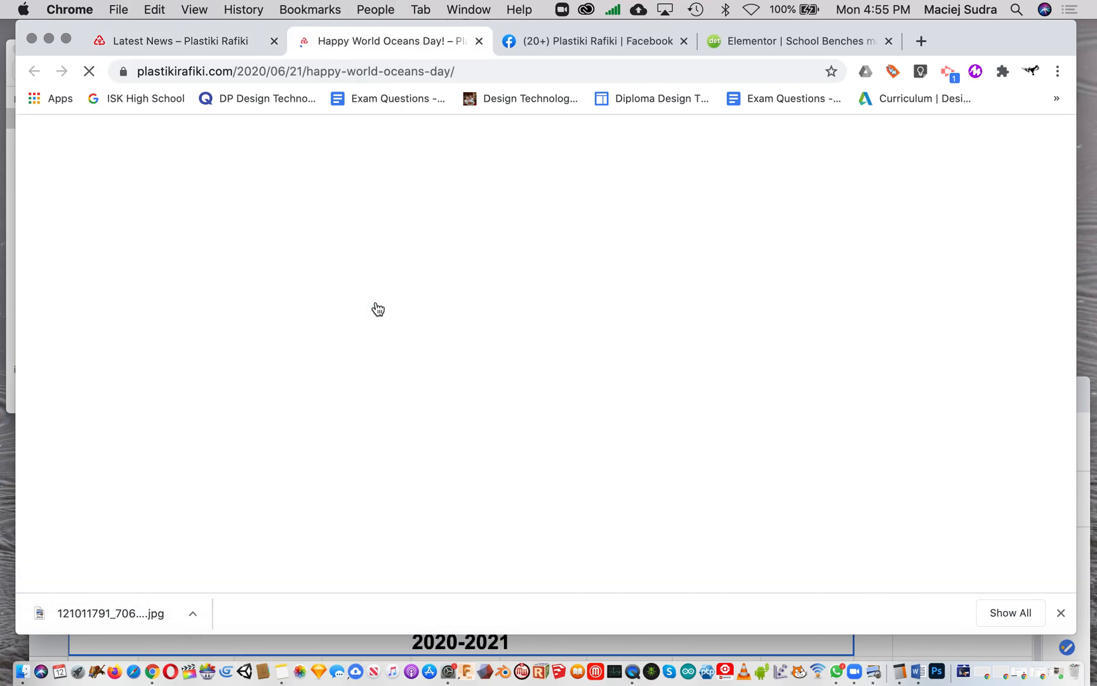
scroll(451, 438, down, 20)
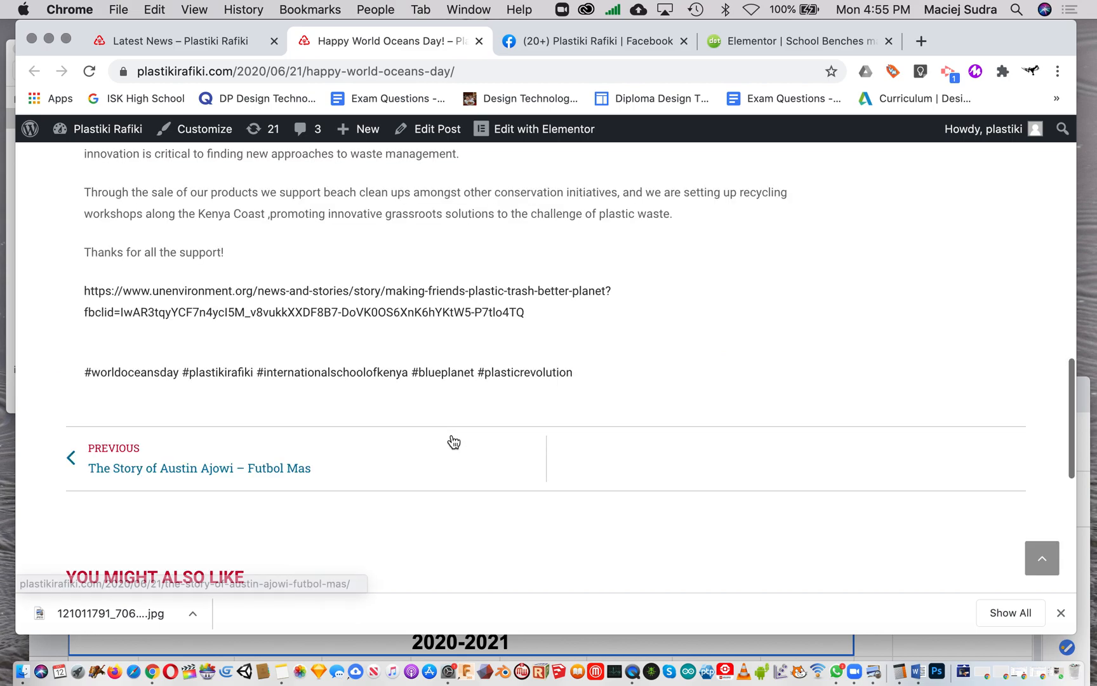
scroll(453, 441, down, 3)
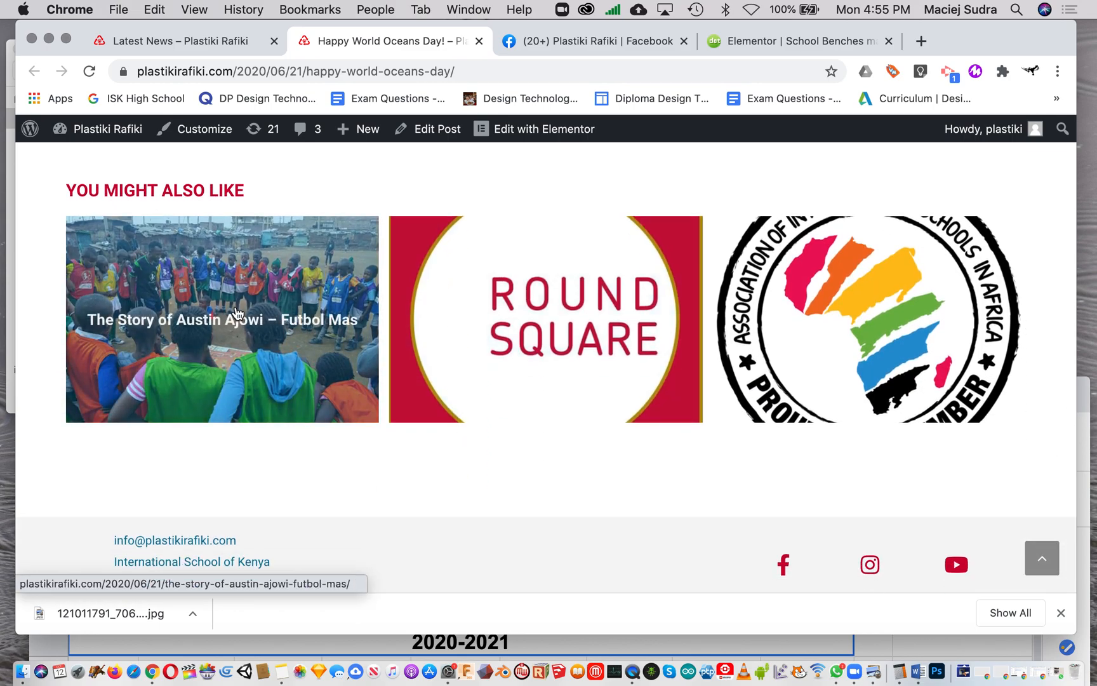
Step: Open the related Futbol Mas story and examine its layout from the header image to the video and related posts
click(236, 282)
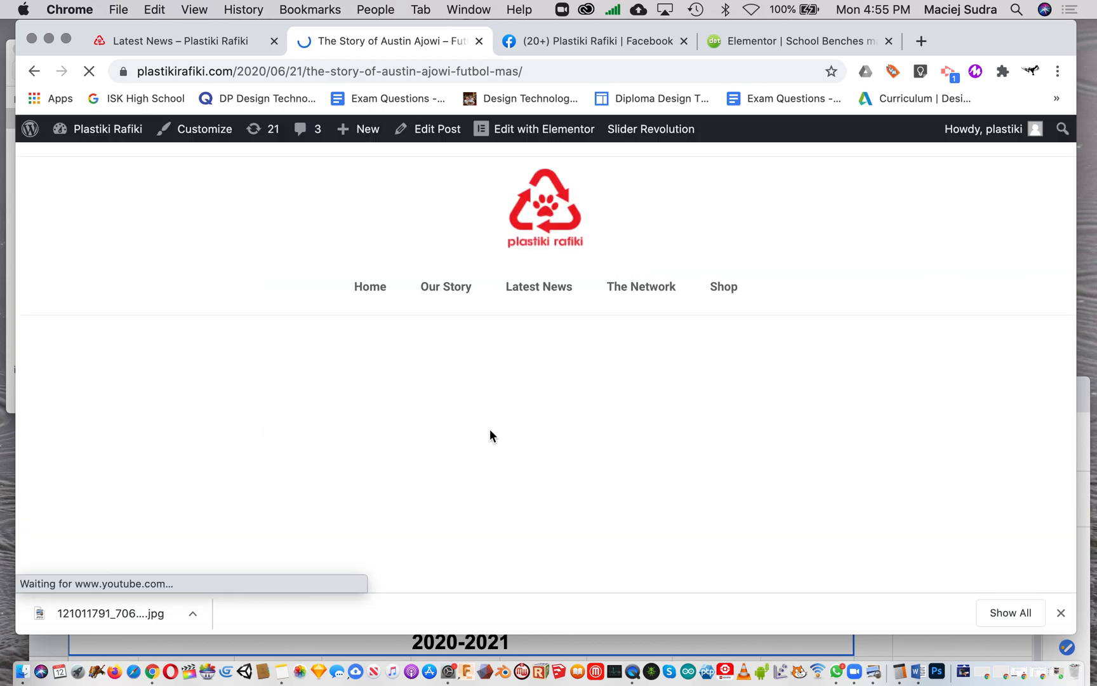
scroll(501, 442, down, 20)
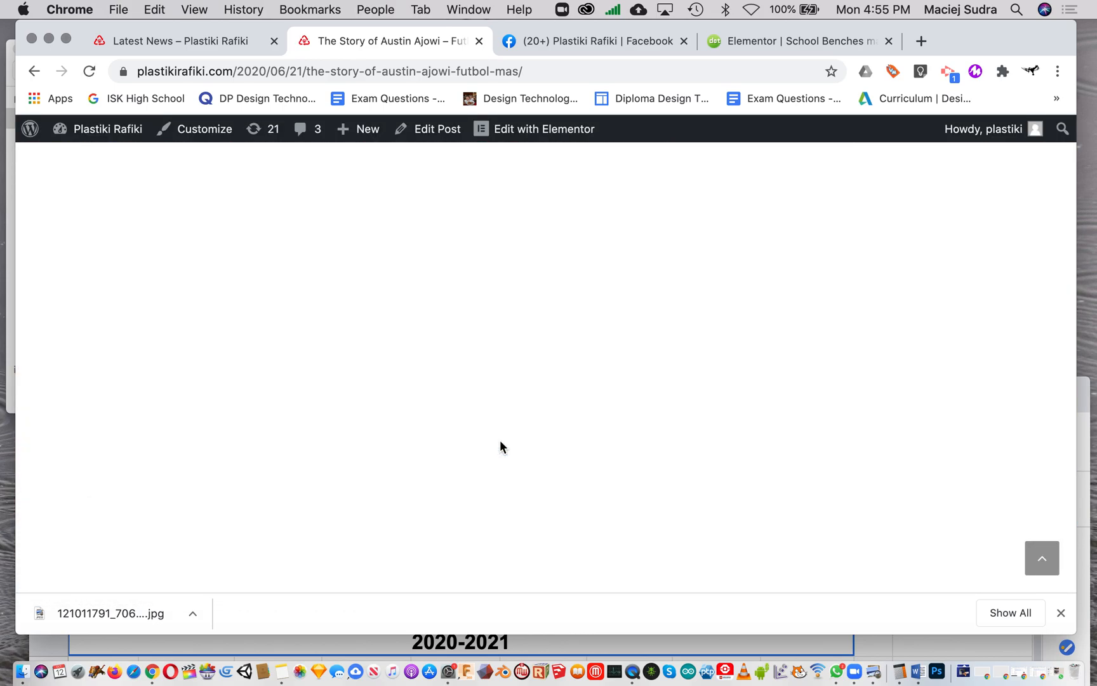
scroll(500, 440, up, 10)
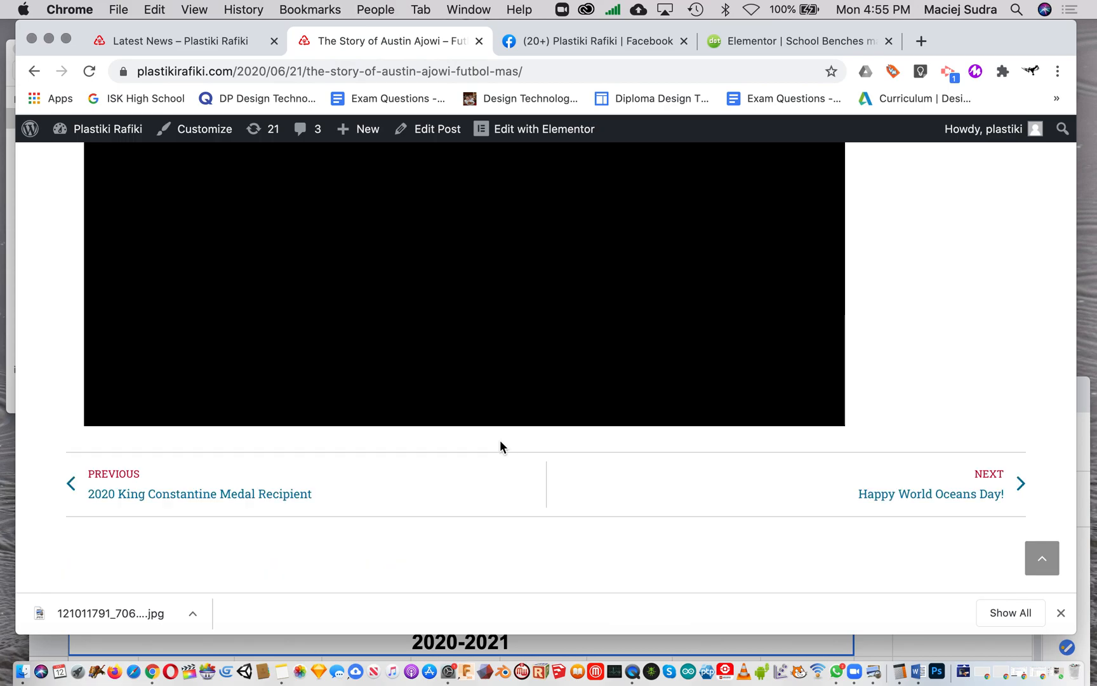
scroll(501, 445, down, 10)
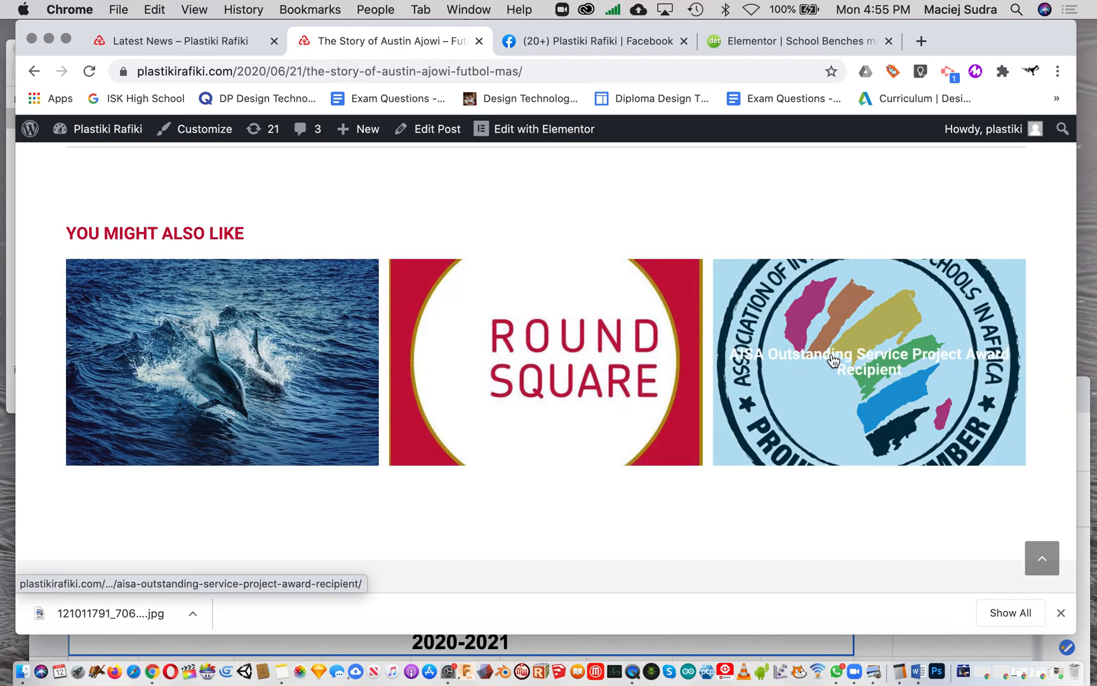
scroll(782, 399, up, 5)
scroll(782, 400, up, 15)
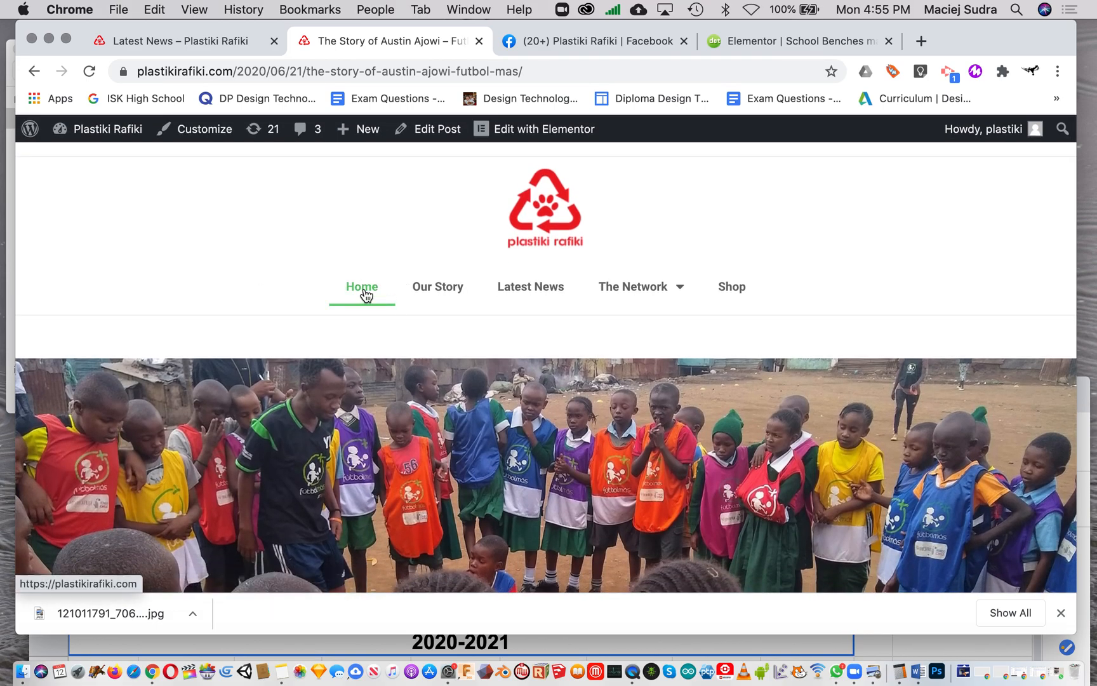
Step: Open the Plastiki Rafiki Sets Sail! post from the Latest News page and examine its text and the photo gallery beneath it
click(517, 299)
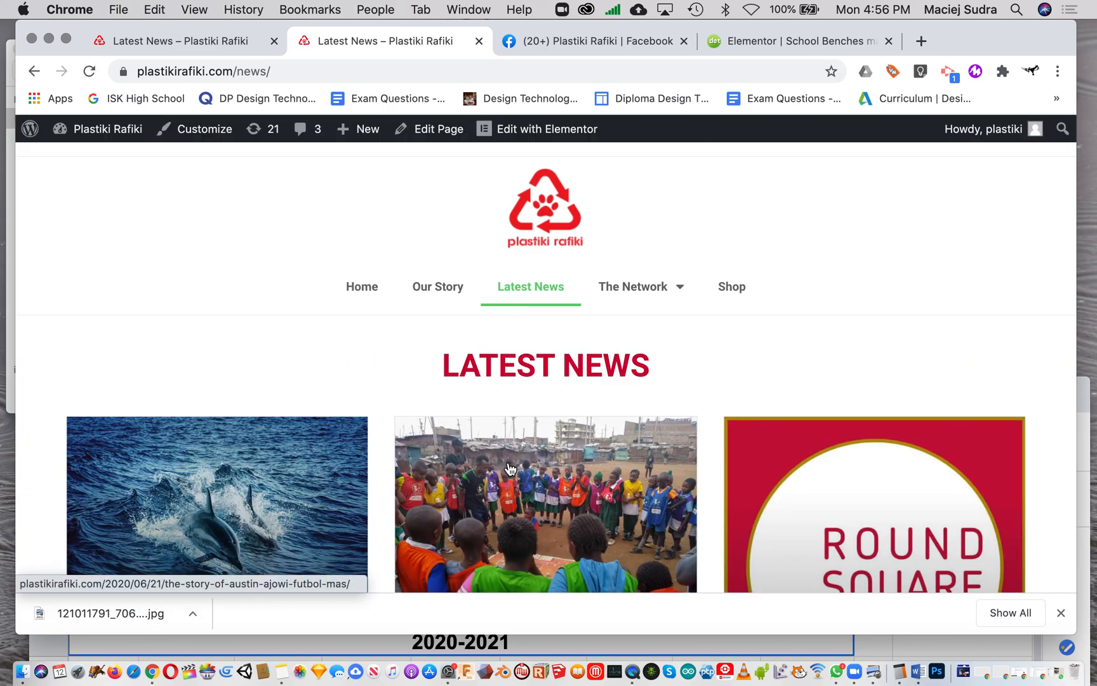
scroll(510, 468, down, 10)
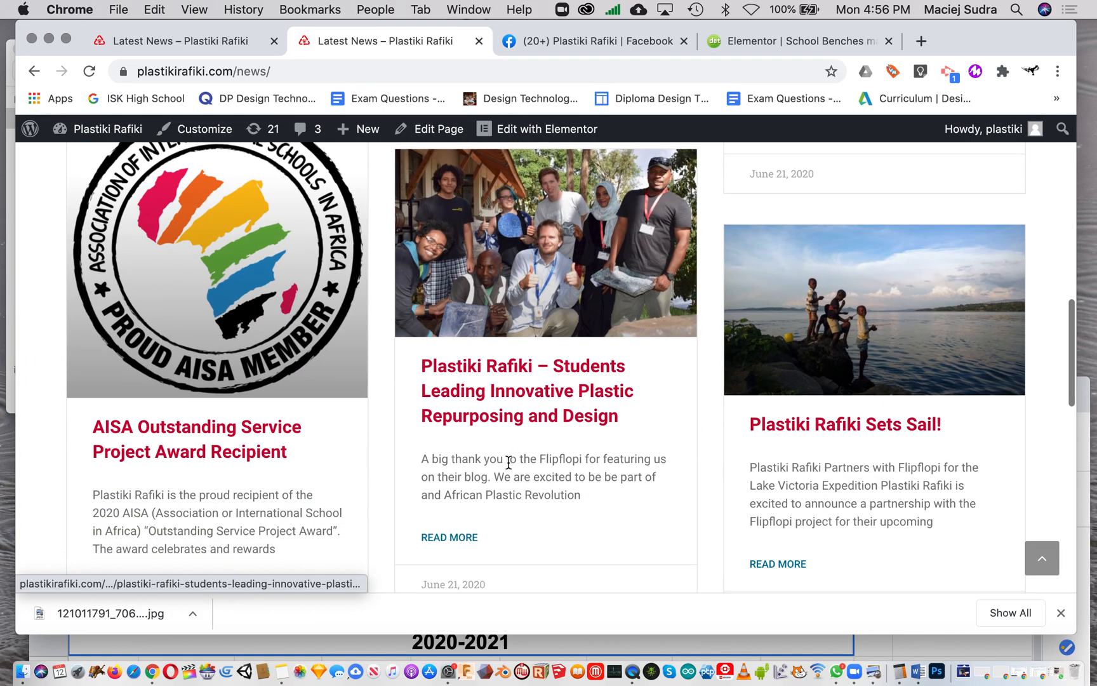
scroll(508, 462, down, 5)
scroll(509, 462, up, 2)
click(909, 241)
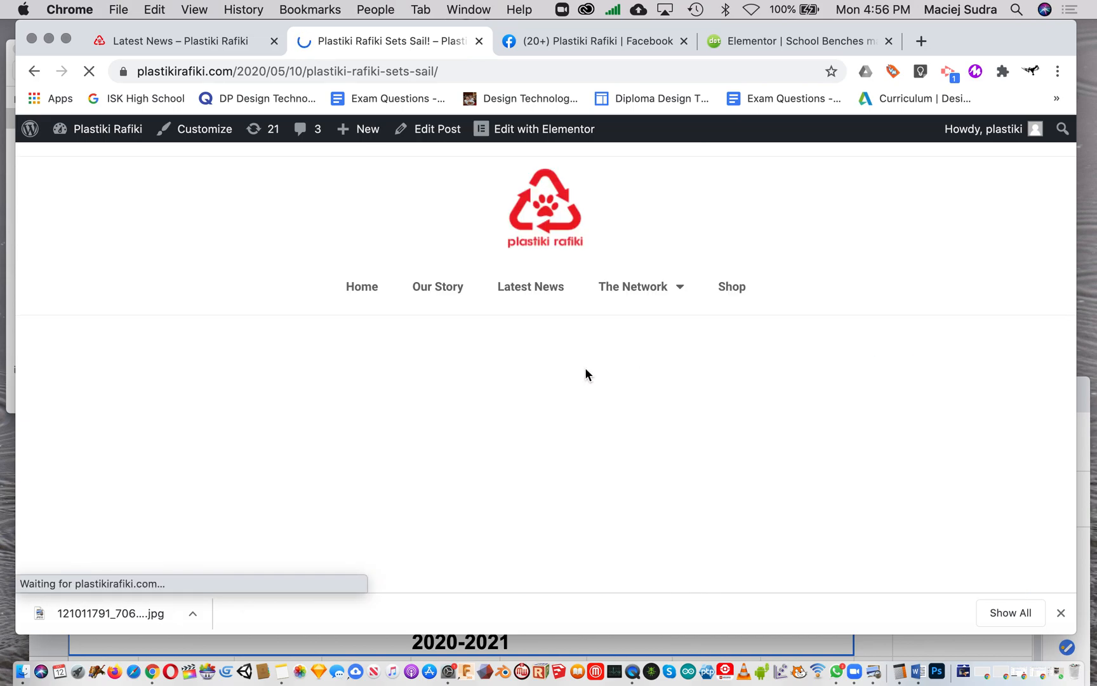
scroll(585, 374, down, 10)
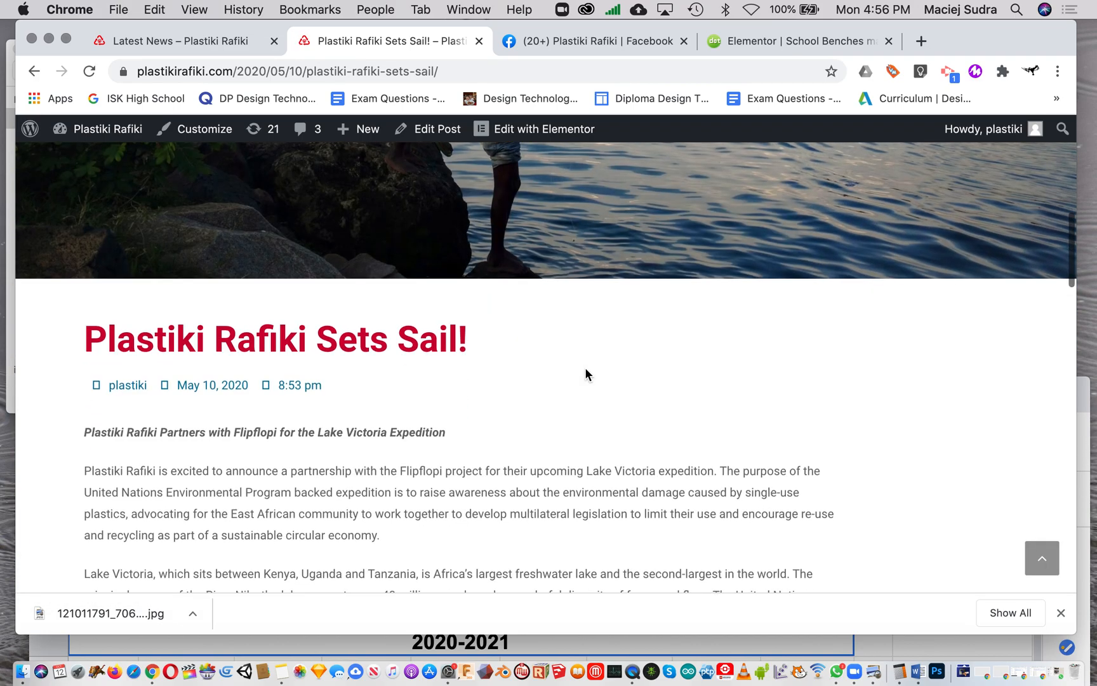
scroll(365, 349, down, 5)
scroll(405, 422, down, 20)
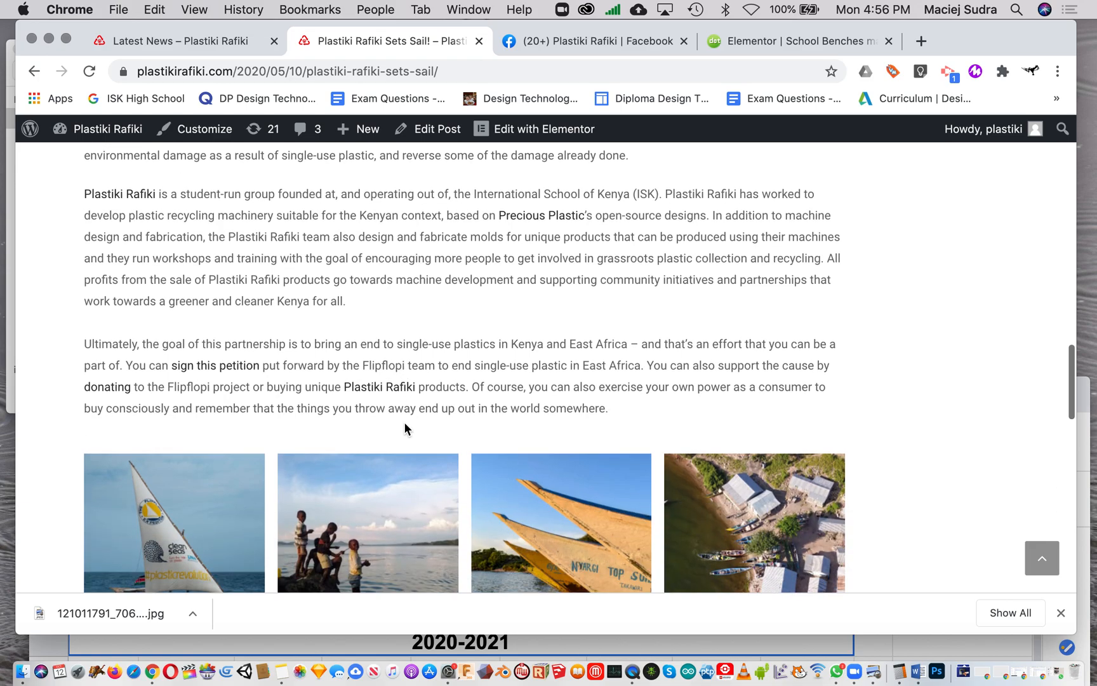
scroll(492, 383, down, 10)
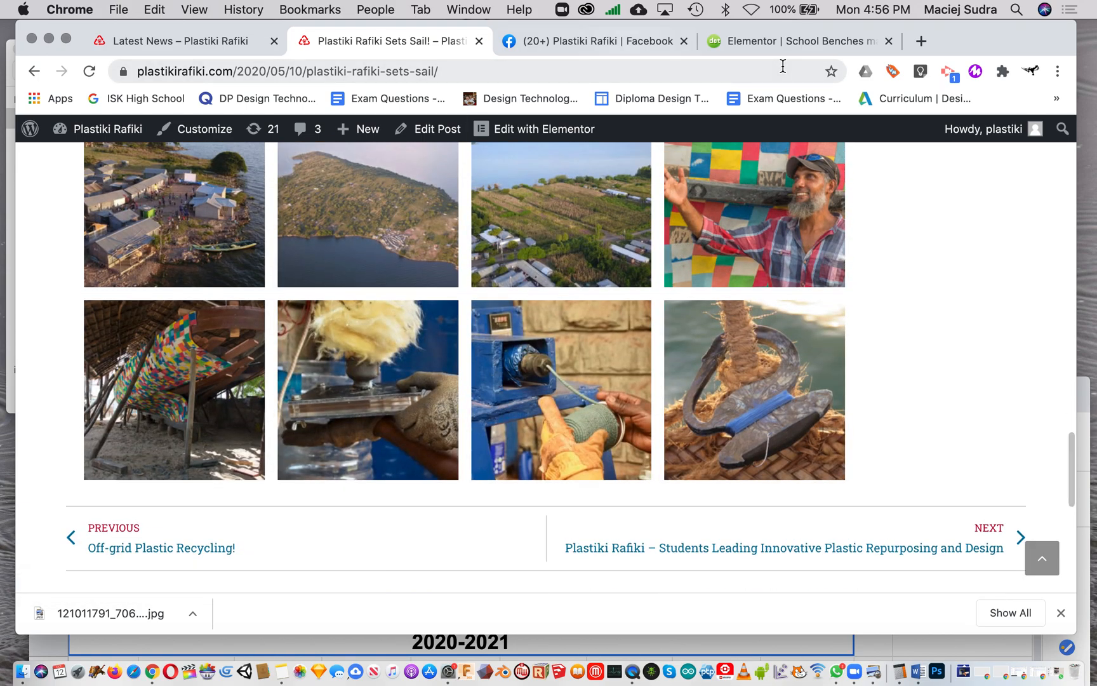
Step: Return to the school benches post in Elementor and try the Portfolio widget in the empty section below the body text
click(772, 41)
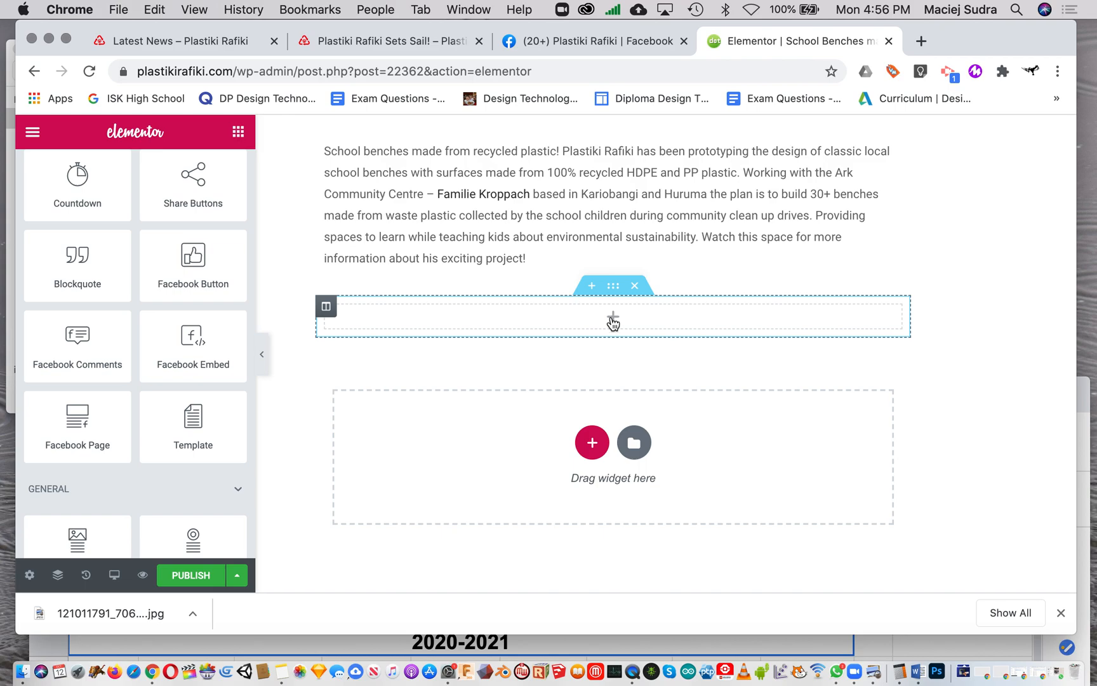
scroll(117, 444, up, 10)
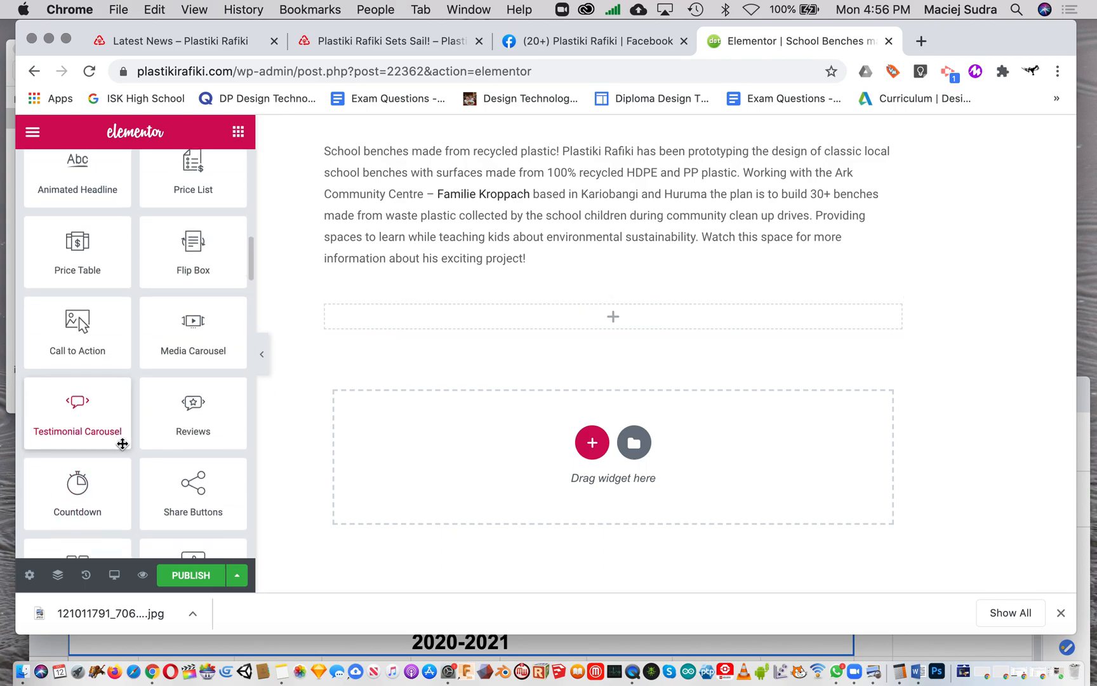
scroll(122, 443, down, 20)
scroll(123, 443, up, 20)
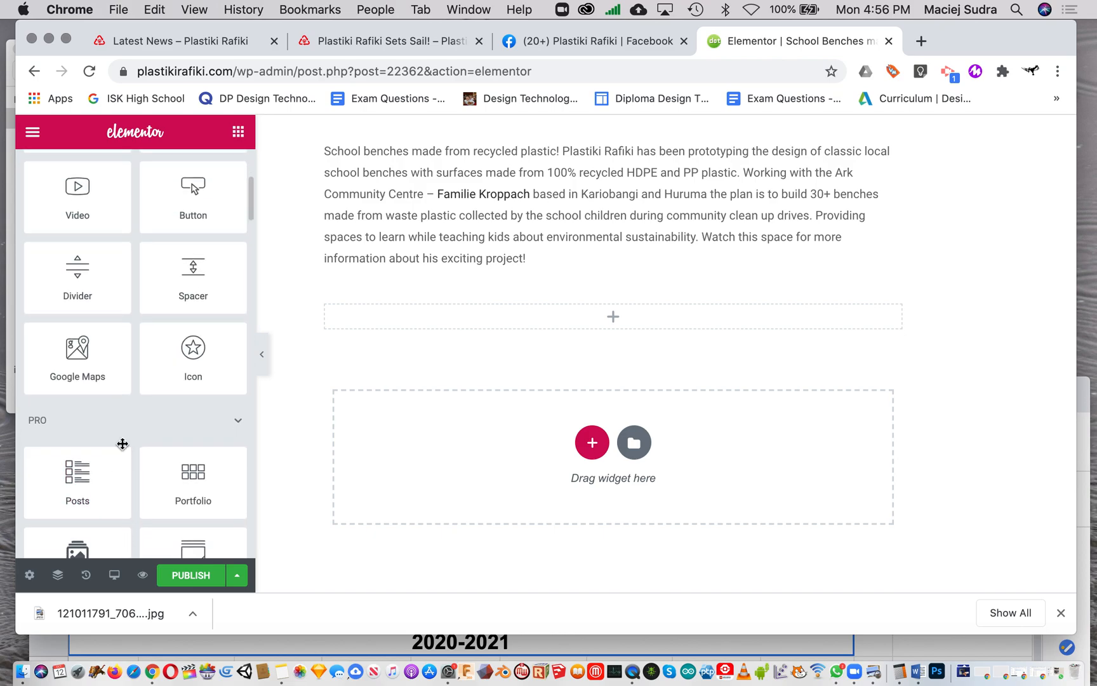
scroll(123, 444, down, 2)
drag(178, 400, 615, 328)
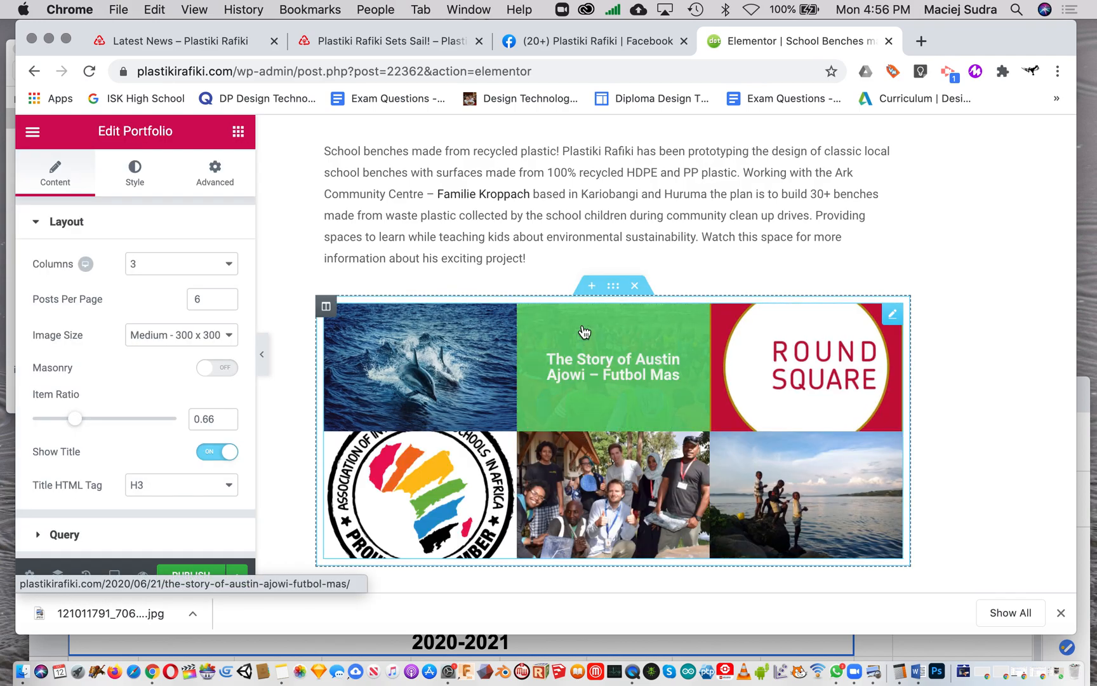
Step: Delete the section holding the Portfolio widget and add a new single-column section in its place
scroll(589, 459, down, 2)
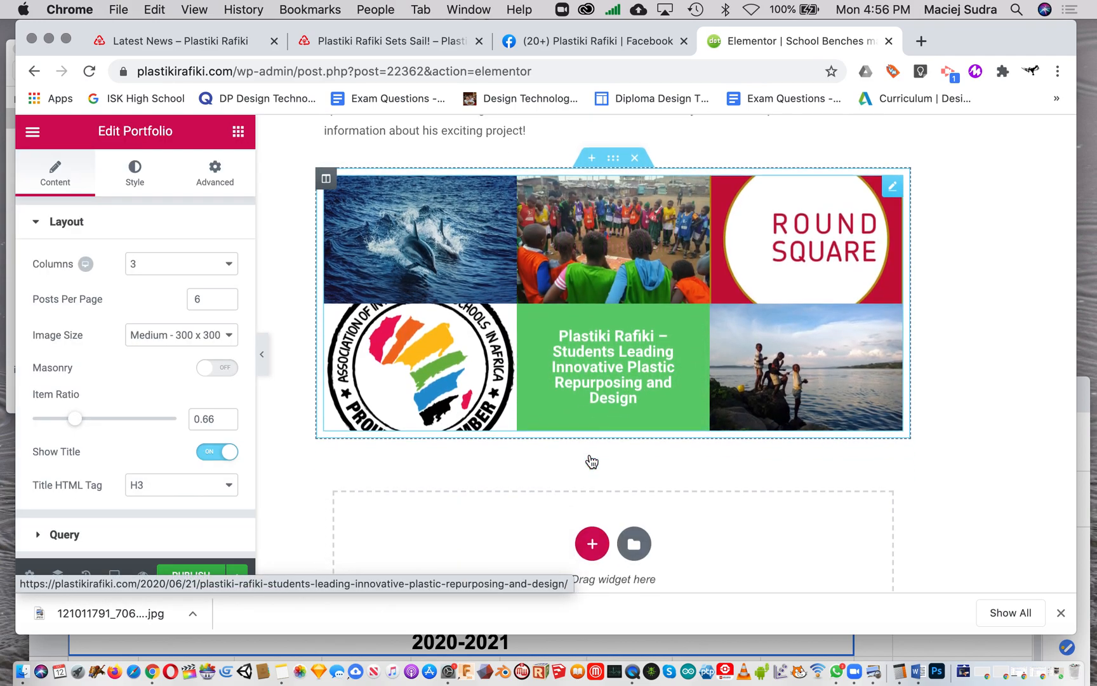
scroll(592, 461, up, 1)
scroll(592, 462, down, 1)
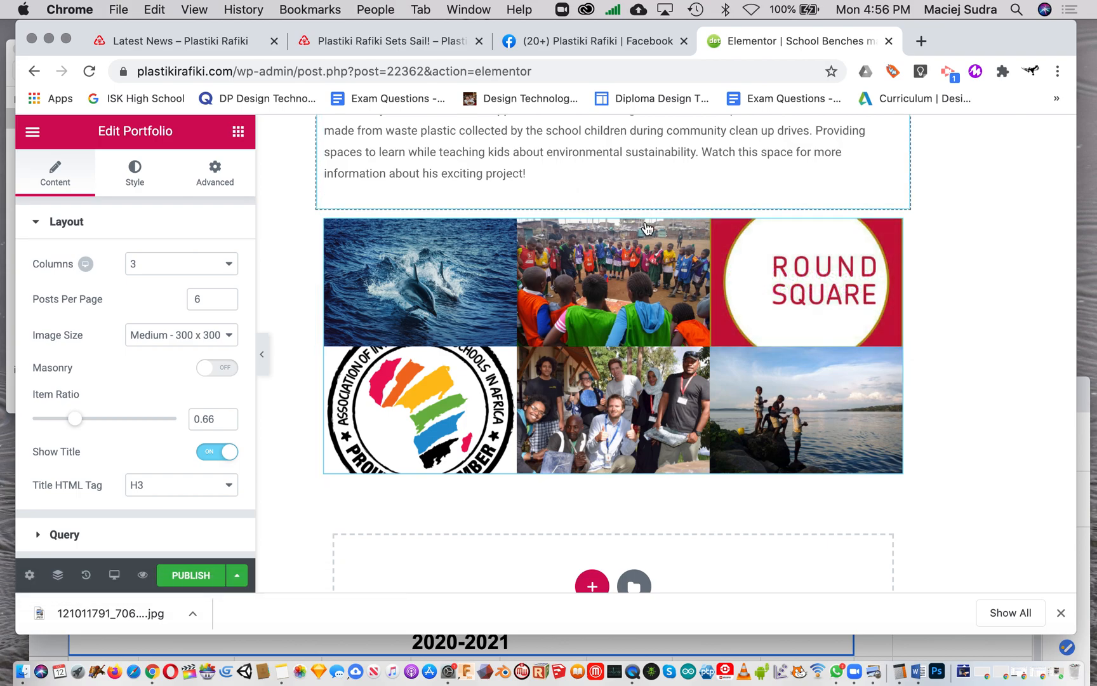
click(635, 201)
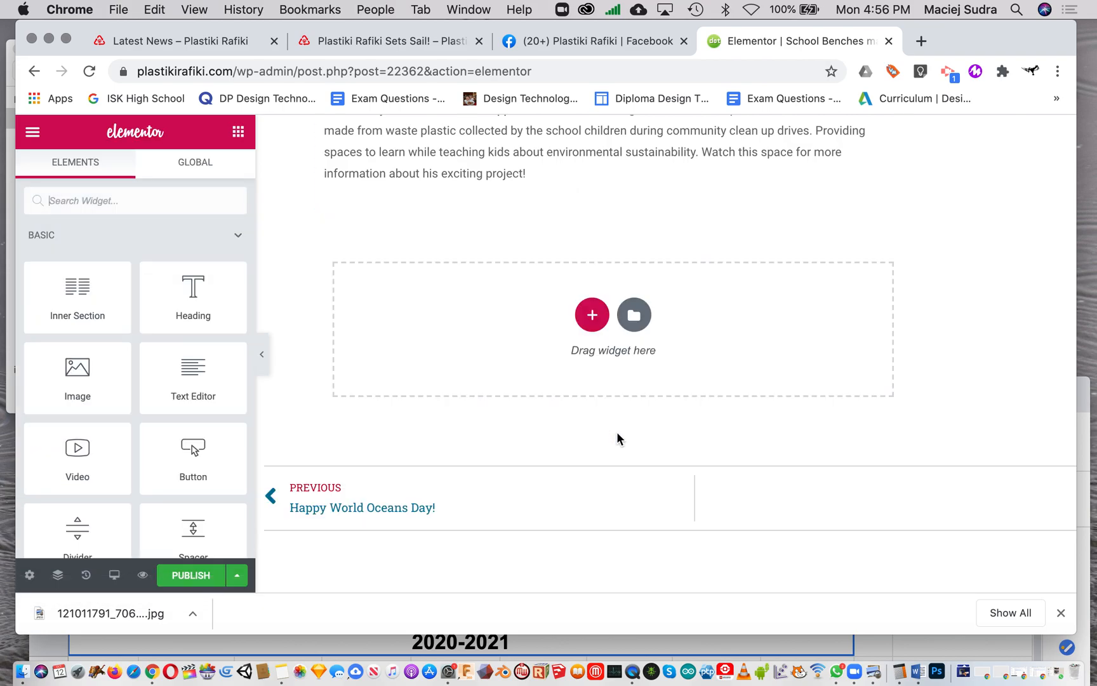
click(585, 317)
click(409, 374)
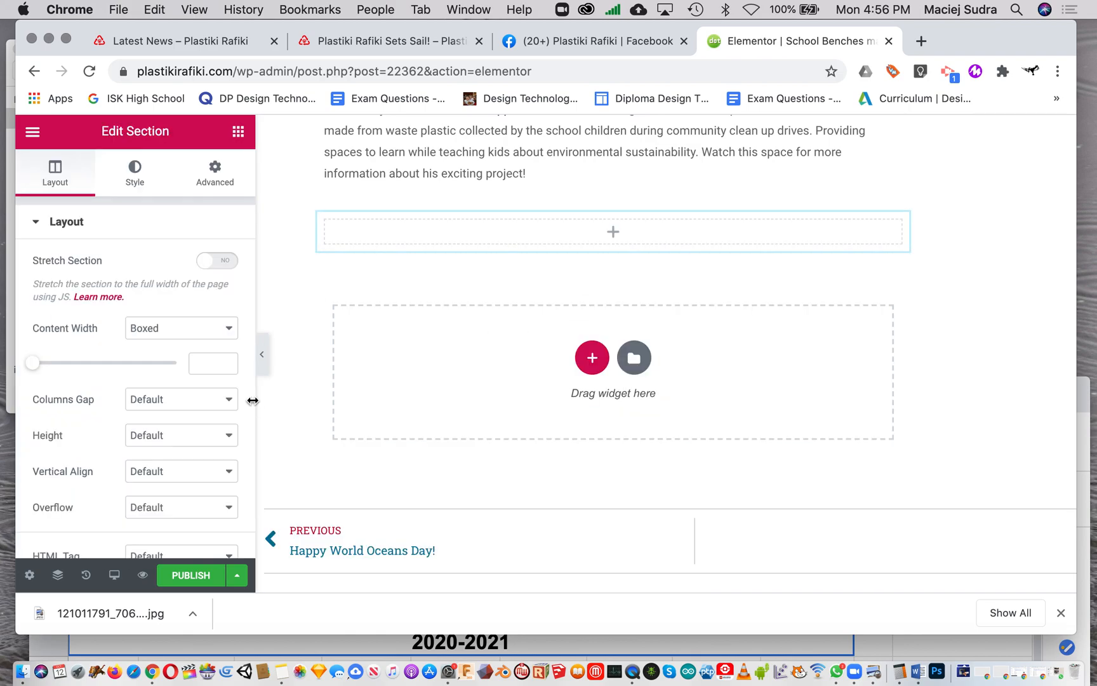
Step: Add a Basic Gallery widget to the empty section below the post's body text
click(613, 233)
scroll(173, 405, down, 5)
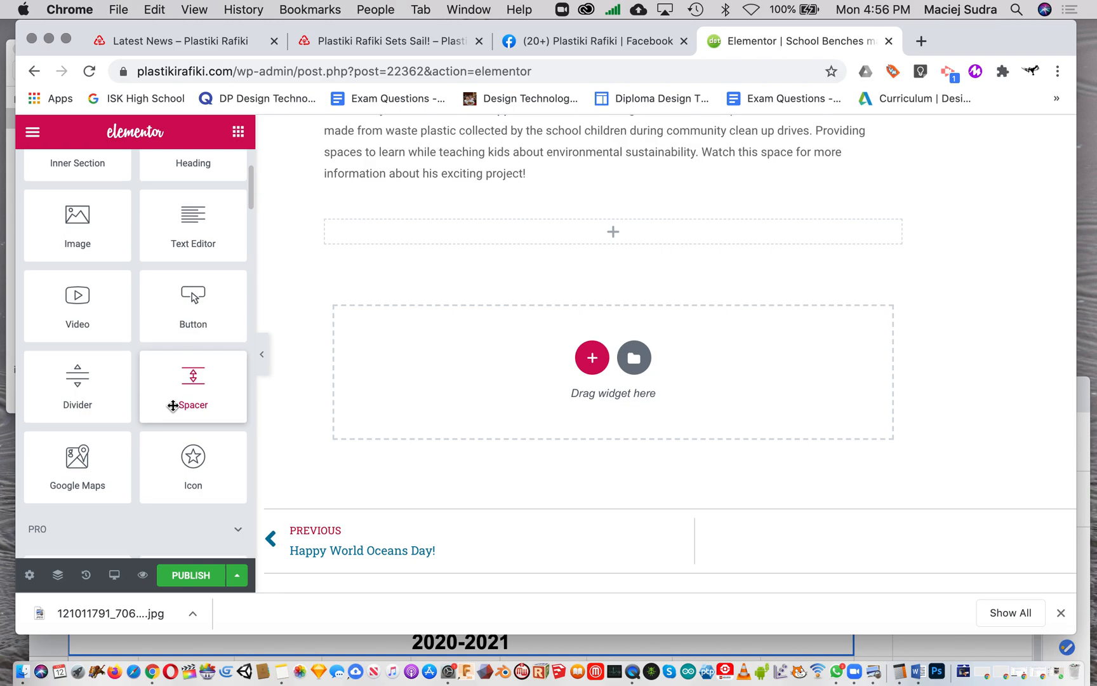
scroll(173, 406, down, 7)
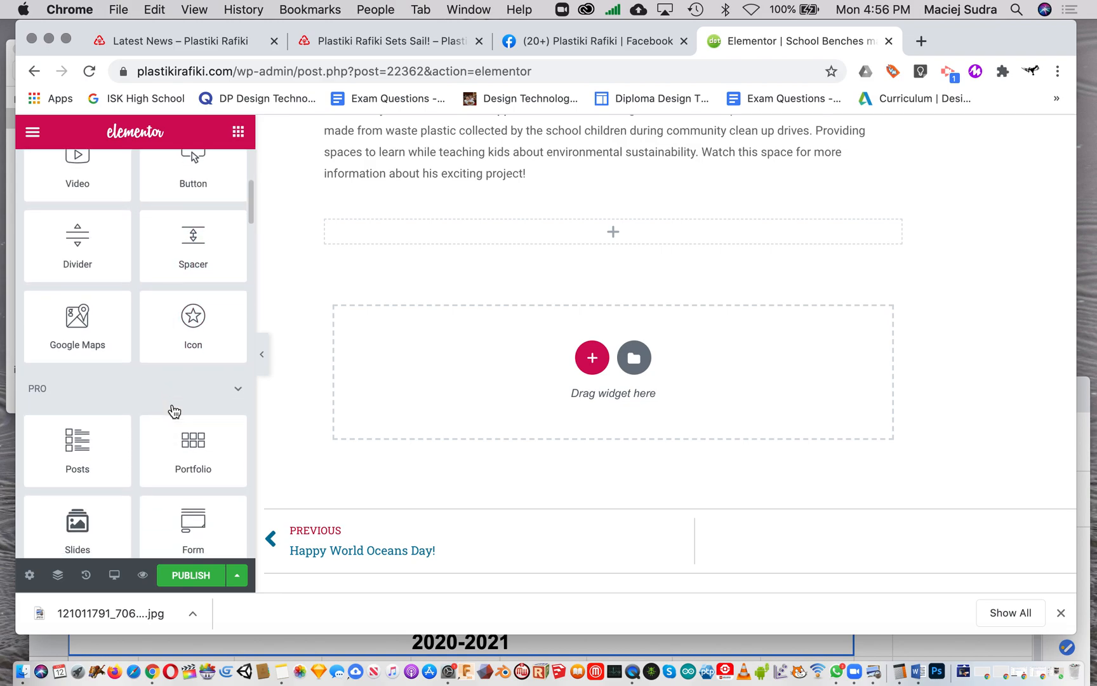
scroll(172, 406, down, 5)
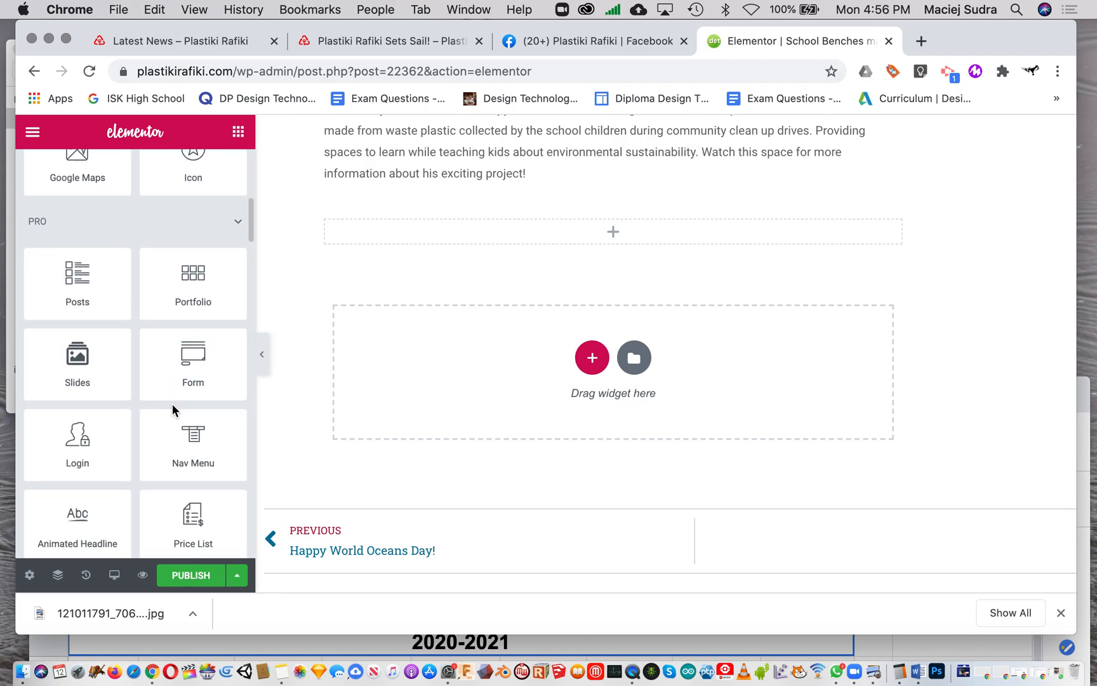
scroll(173, 405, down, 9)
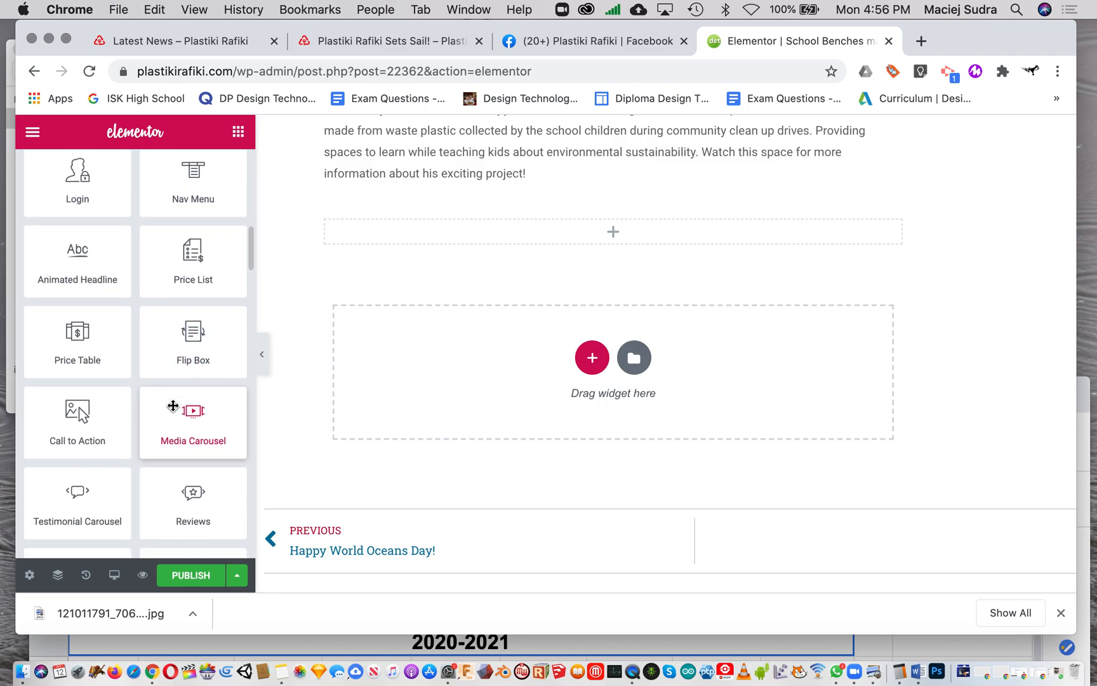
scroll(172, 405, down, 10)
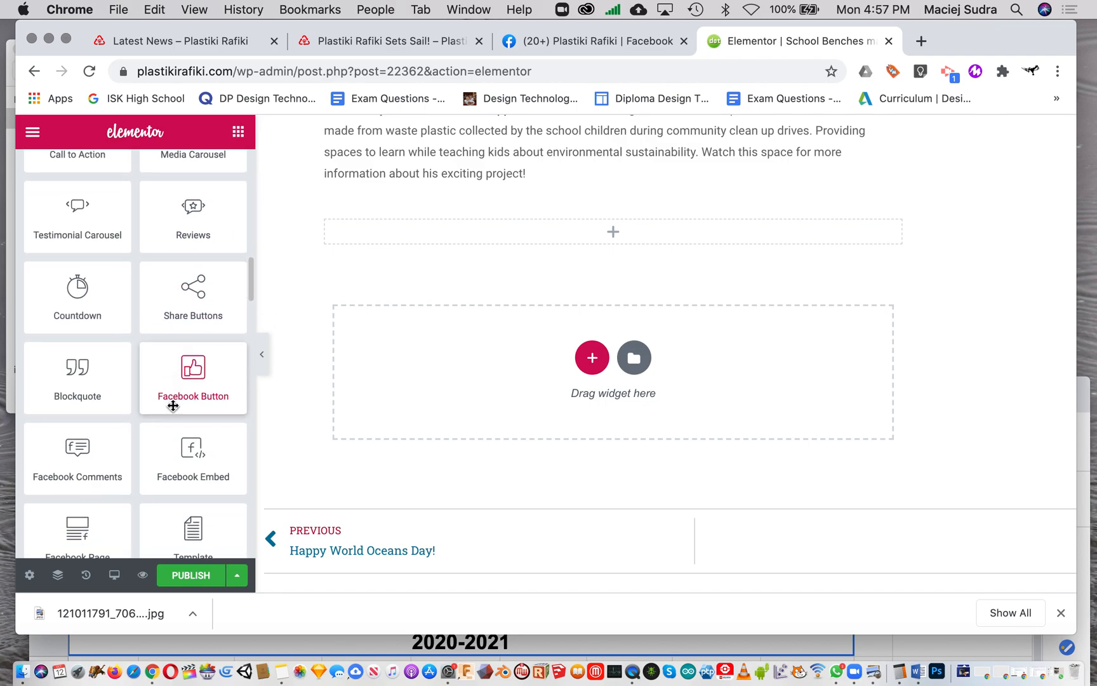
scroll(172, 405, down, 9)
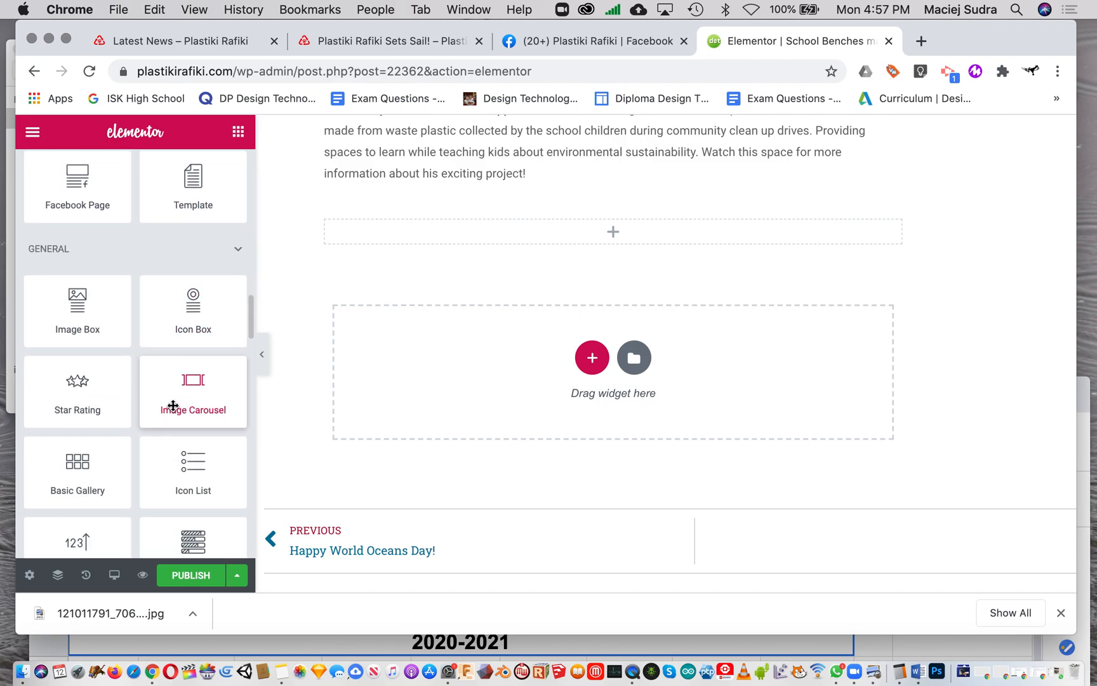
scroll(173, 405, down, 3)
drag(69, 380, 612, 239)
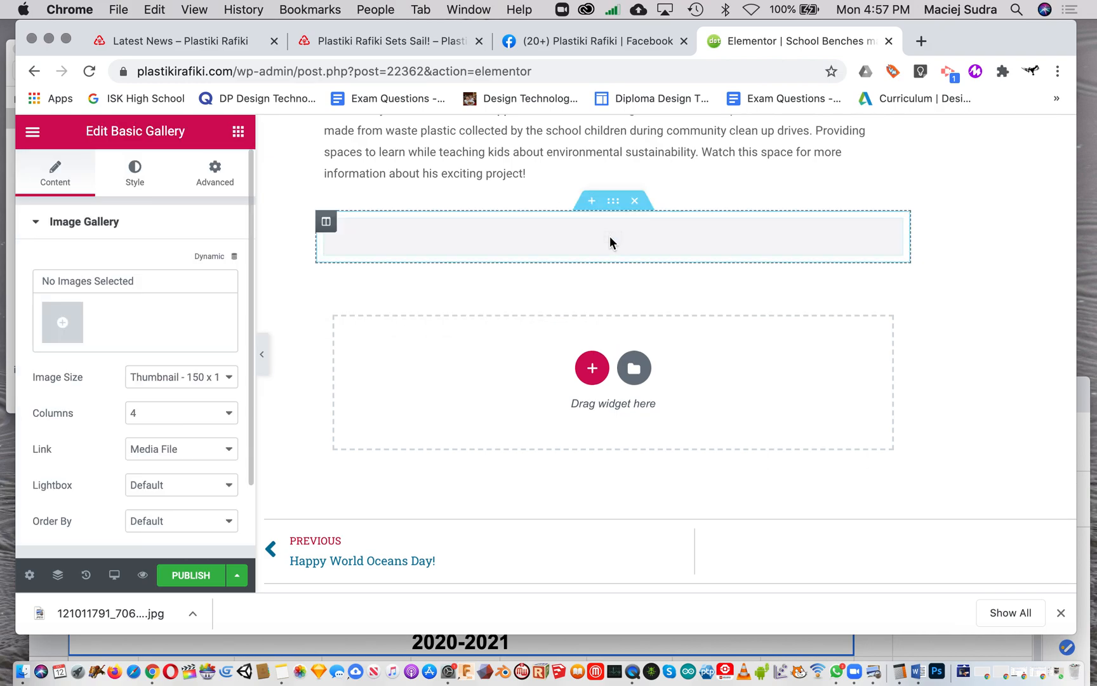
Step: Upload the three school bench photos, files starting 120826465, 121011791 and 121019987 (the o-1 version), from the Desktop and insert them as the gallery
click(63, 324)
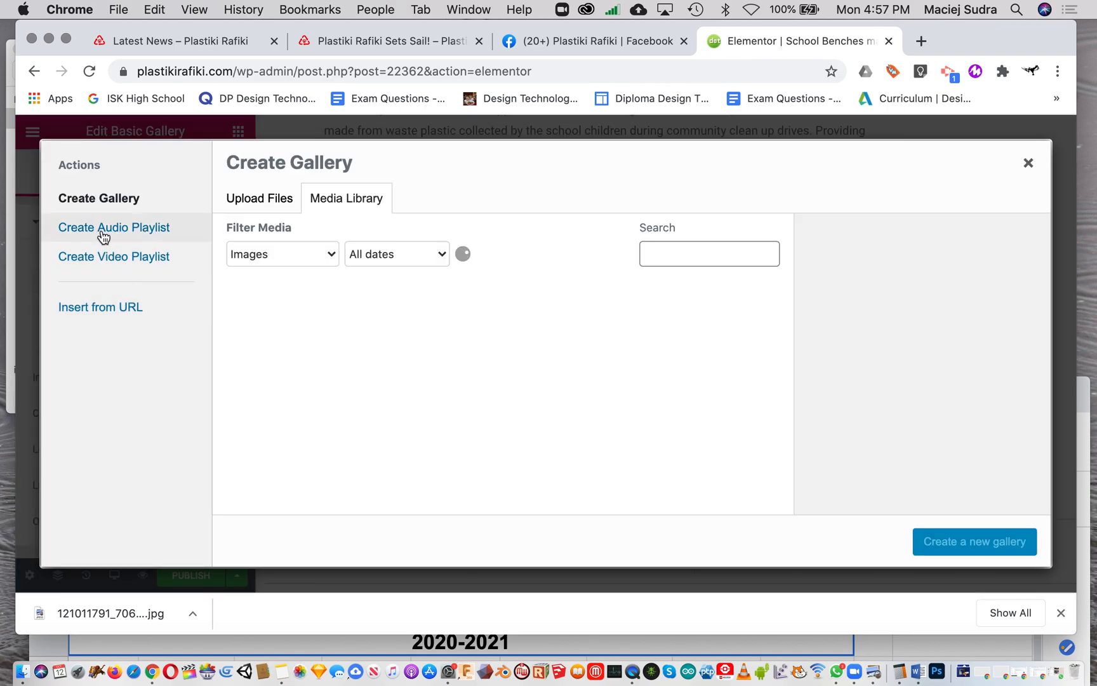
click(267, 205)
click(636, 390)
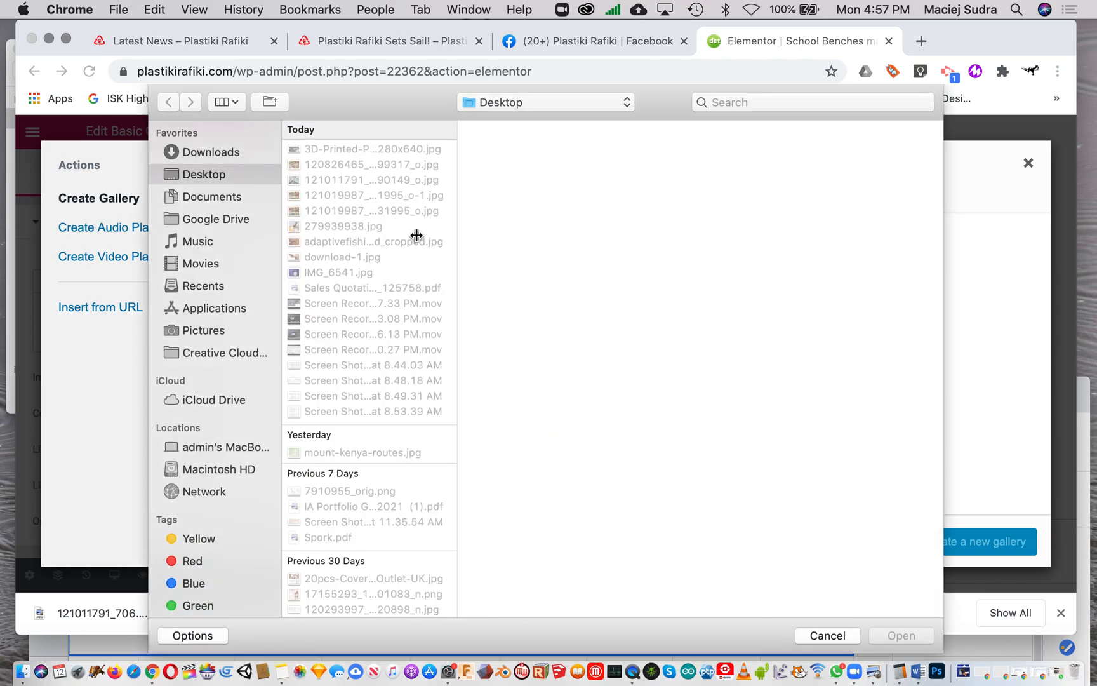
click(315, 175)
click(314, 162)
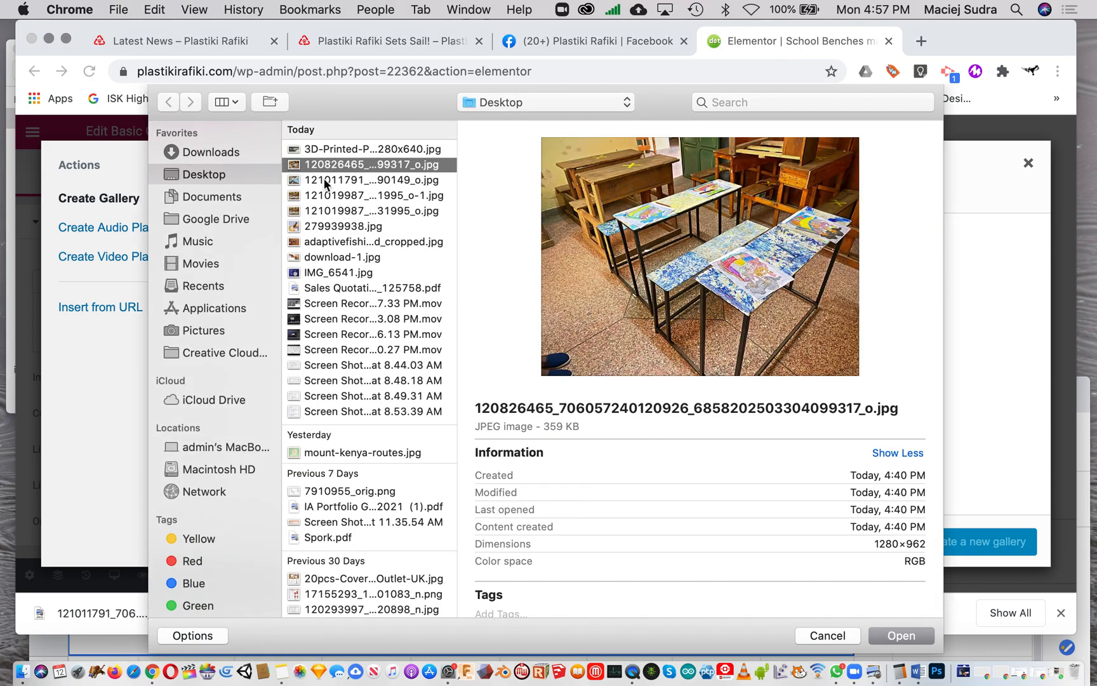
click(325, 182)
click(326, 197)
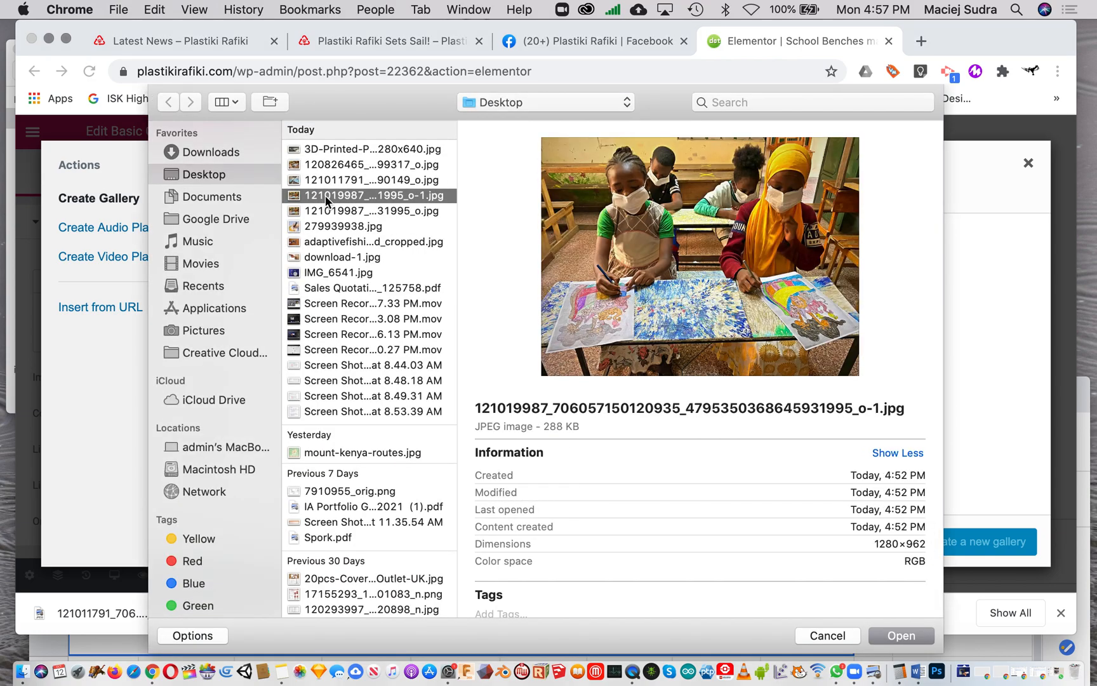
shift+click(326, 160)
click(909, 637)
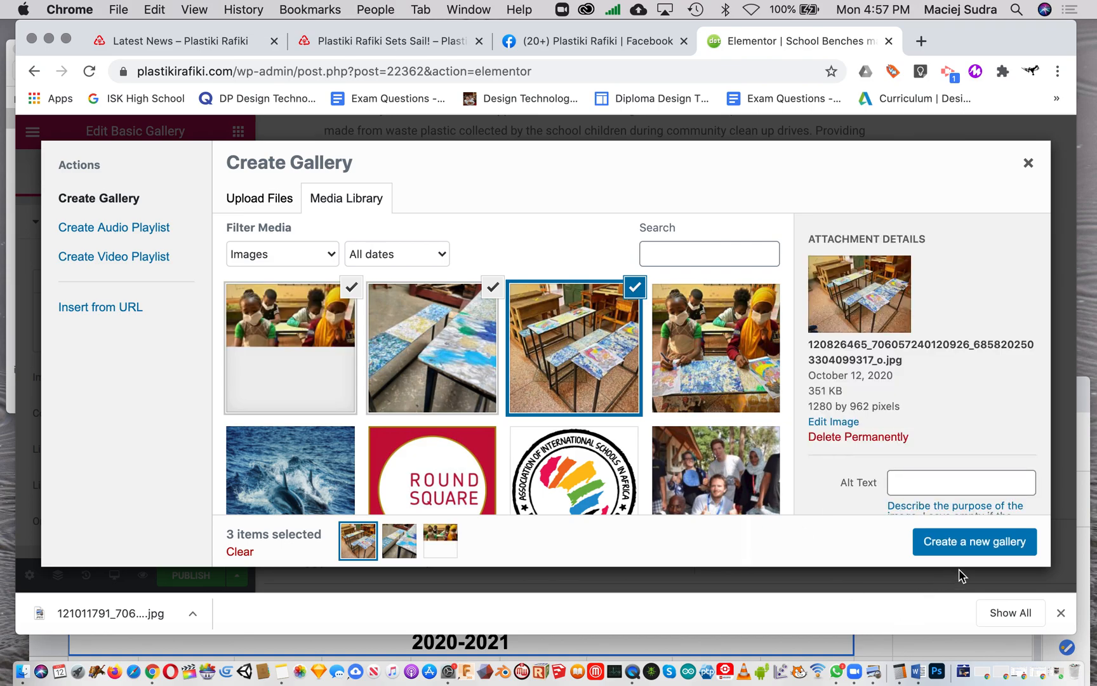
click(978, 544)
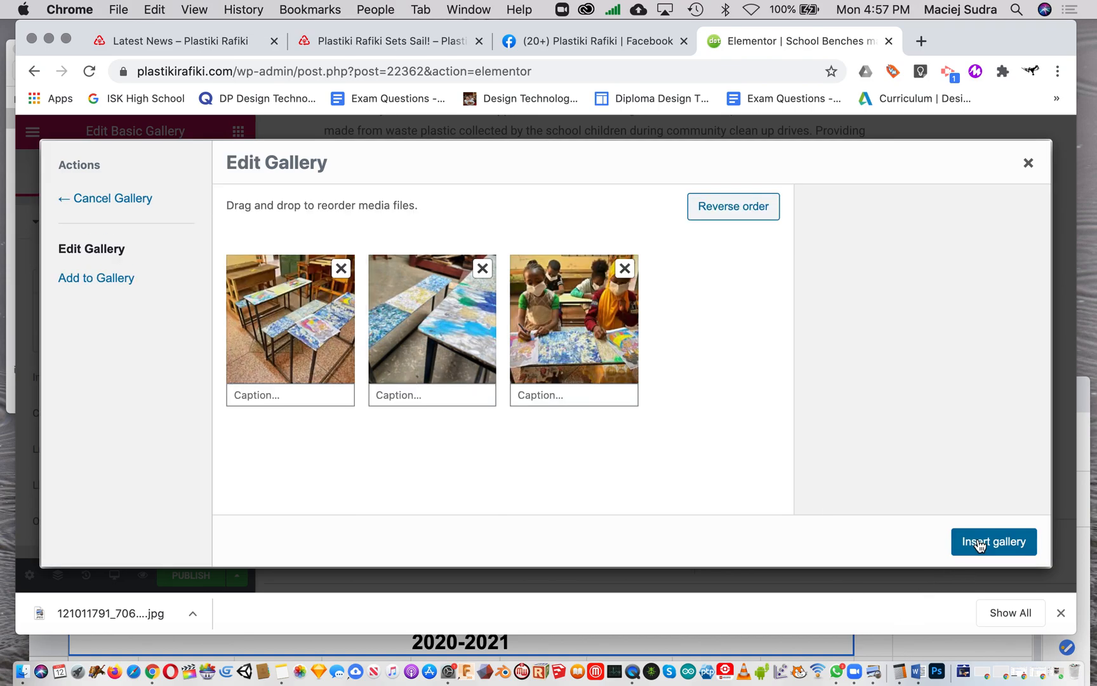
click(981, 543)
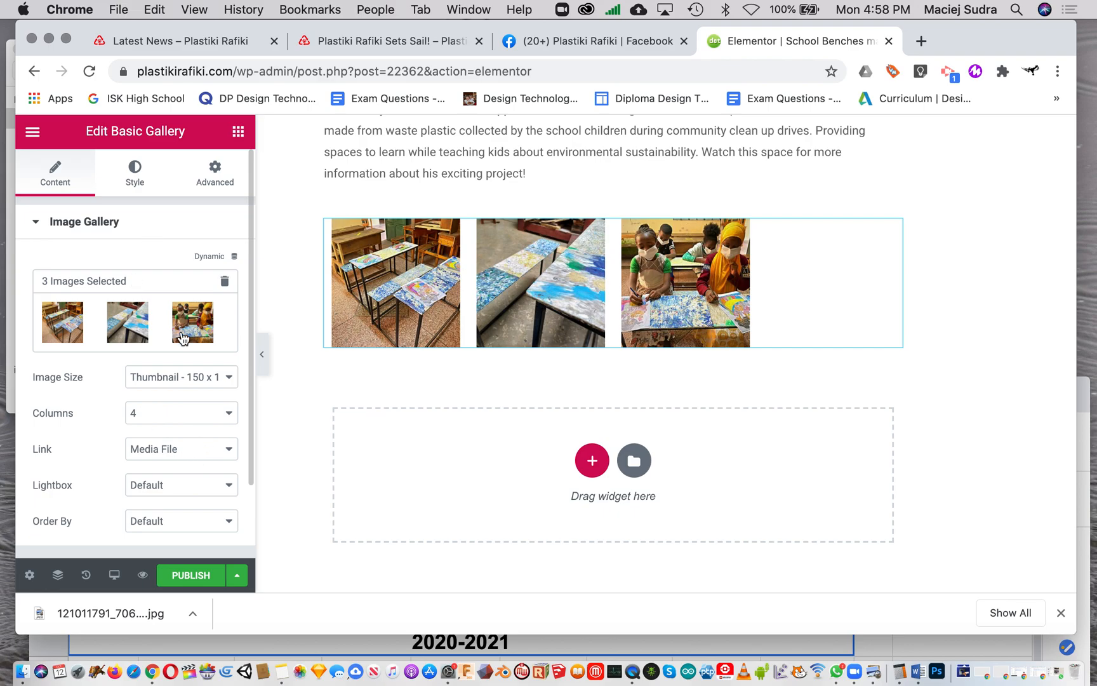
Step: Review the new gallery's image size options and its image style settings
click(183, 383)
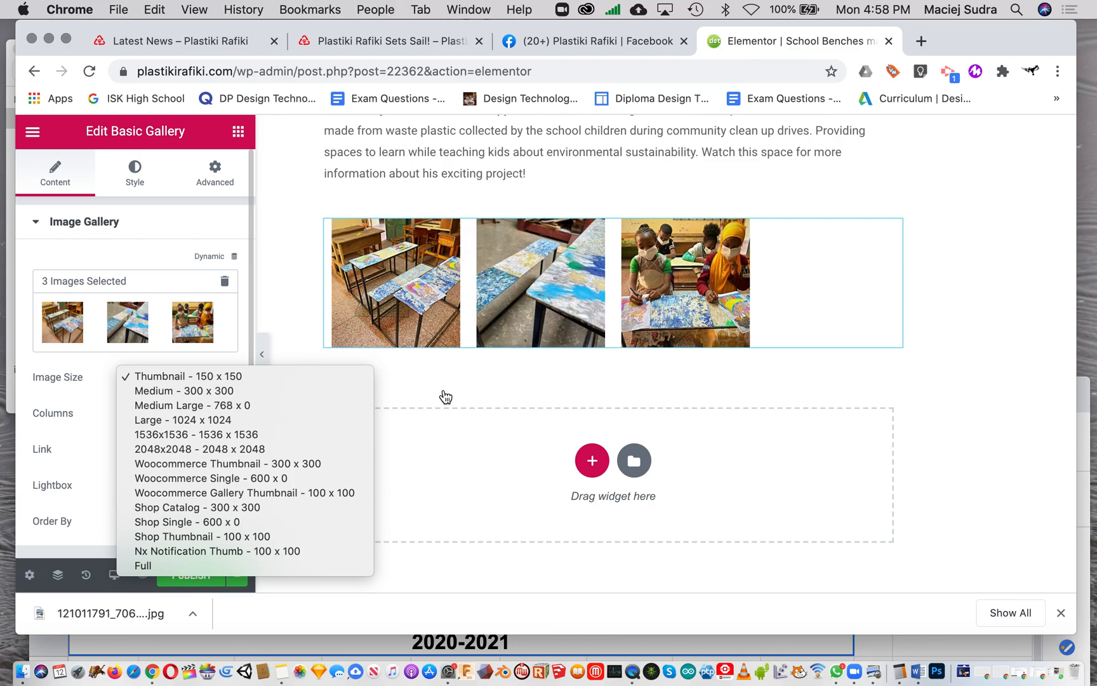
click(140, 182)
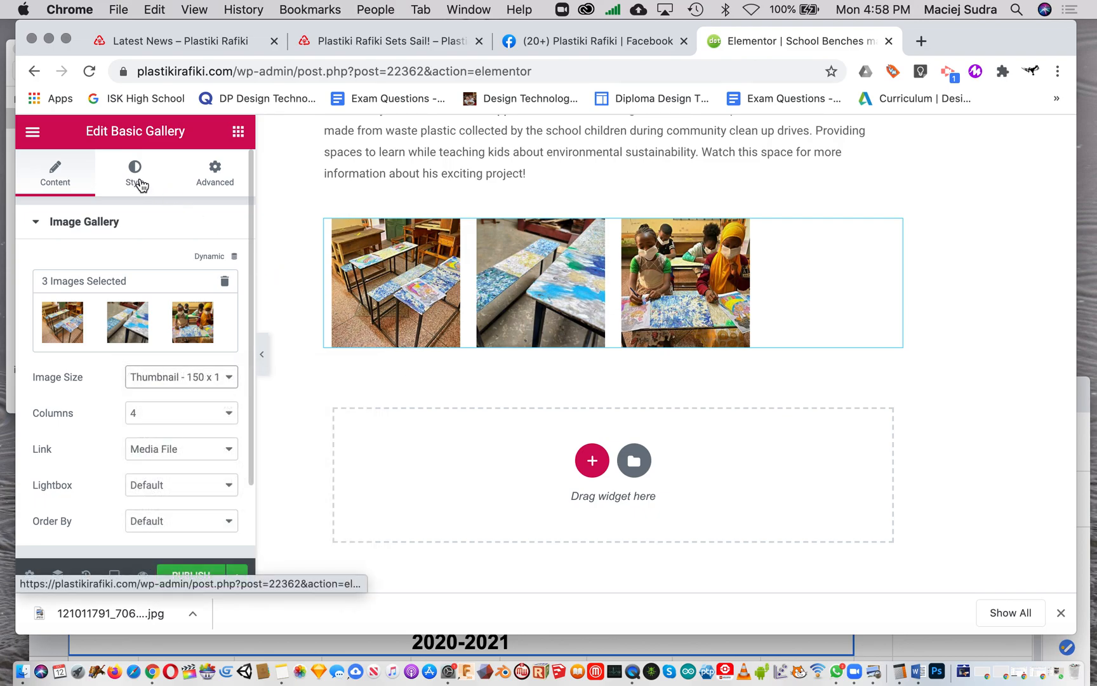
click(139, 182)
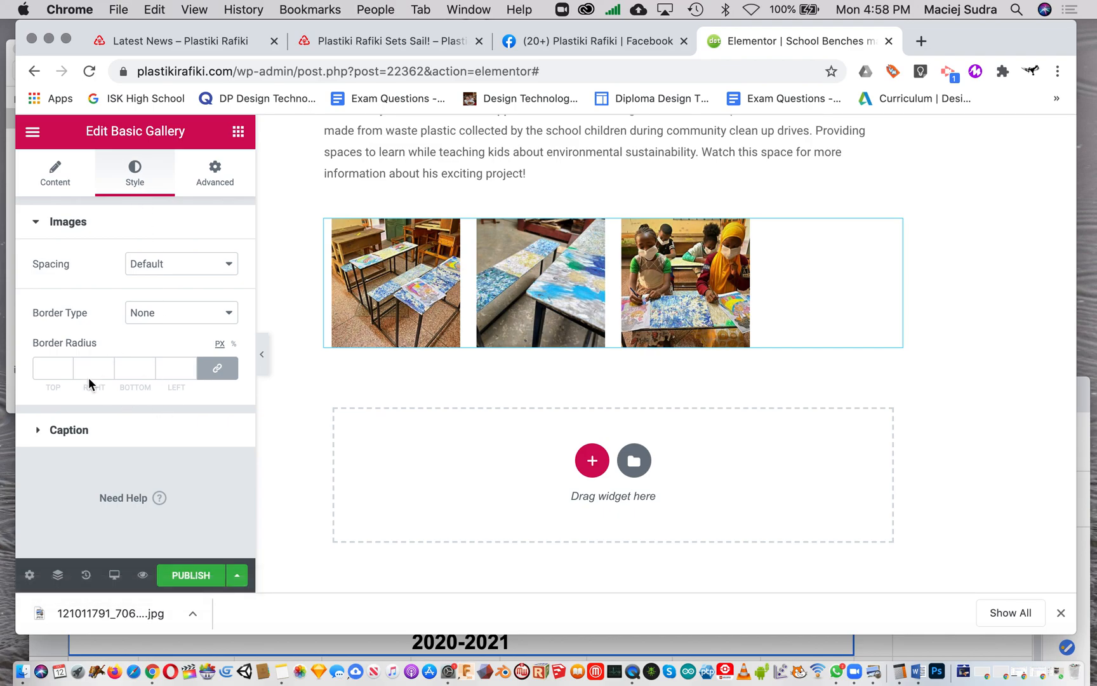
Step: Open the Plastiki Rafiki Sets Sail! post in Elementor and examine its gallery's image size, columns and spacing settings
click(359, 42)
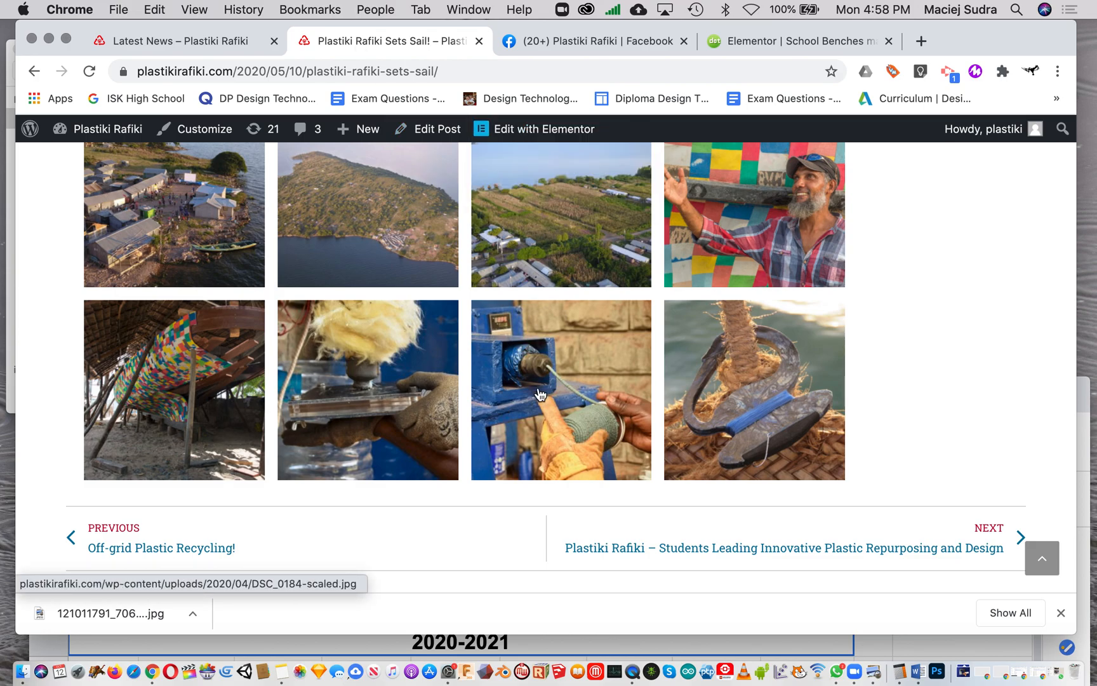
scroll(541, 381, up, 2)
click(537, 128)
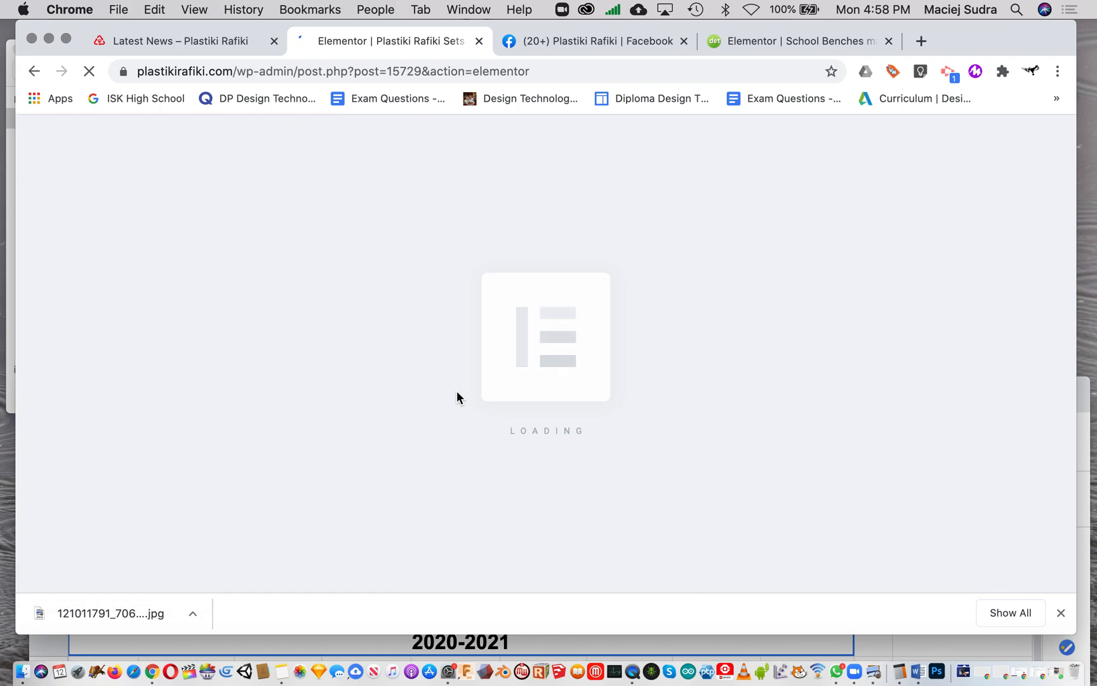
scroll(529, 456, down, 20)
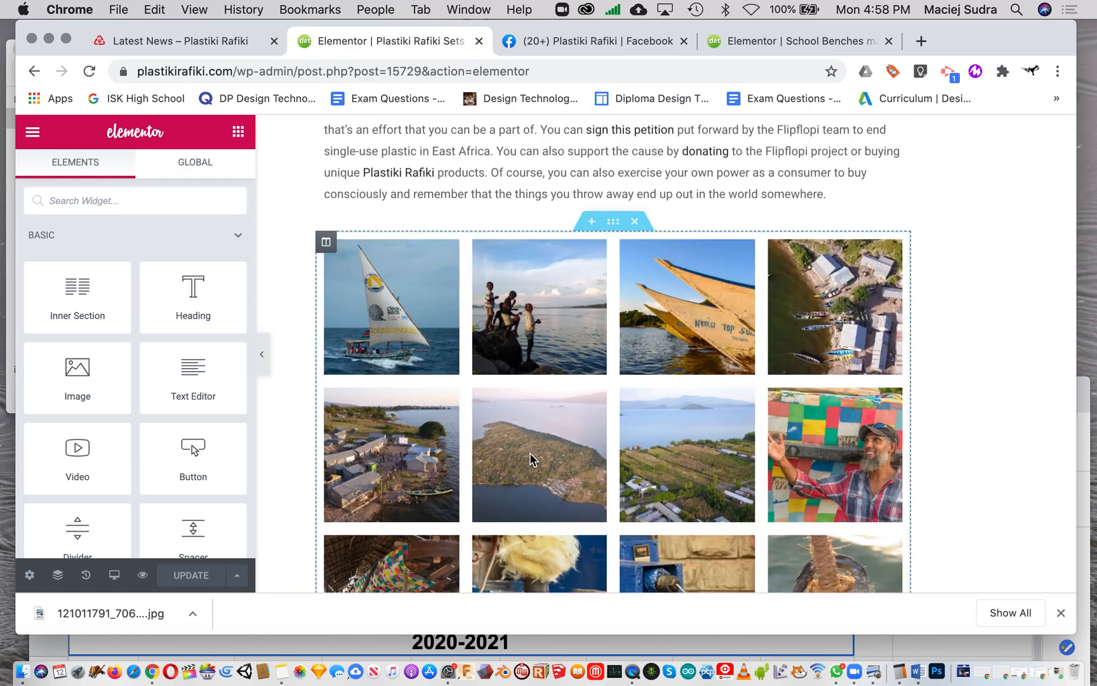
click(557, 316)
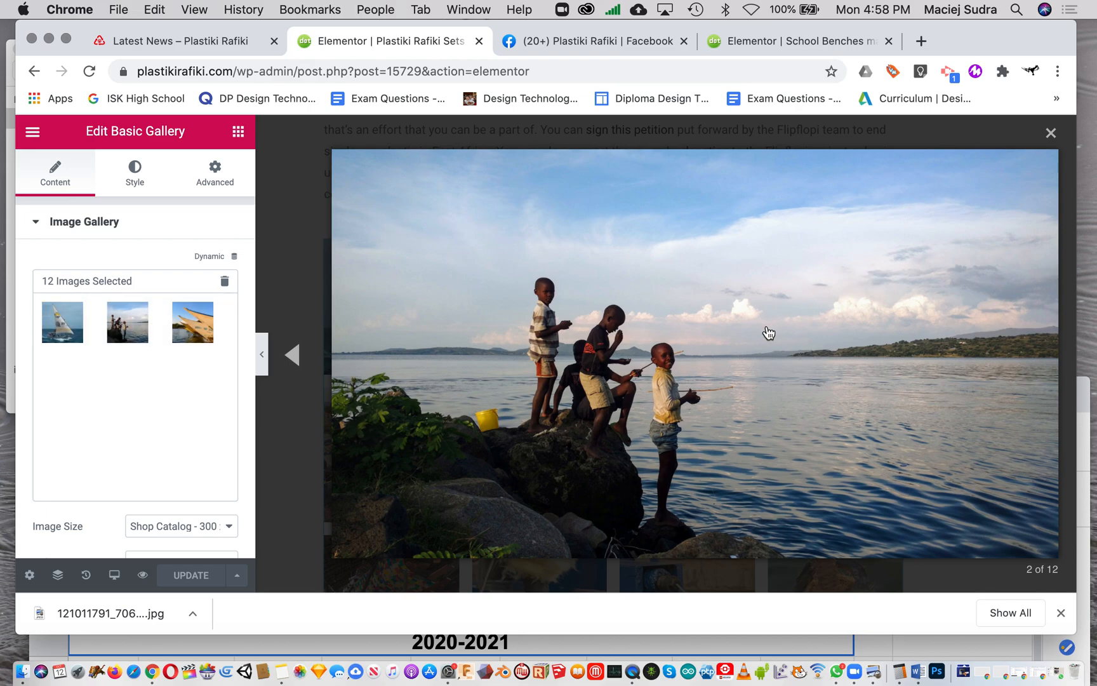
click(1051, 133)
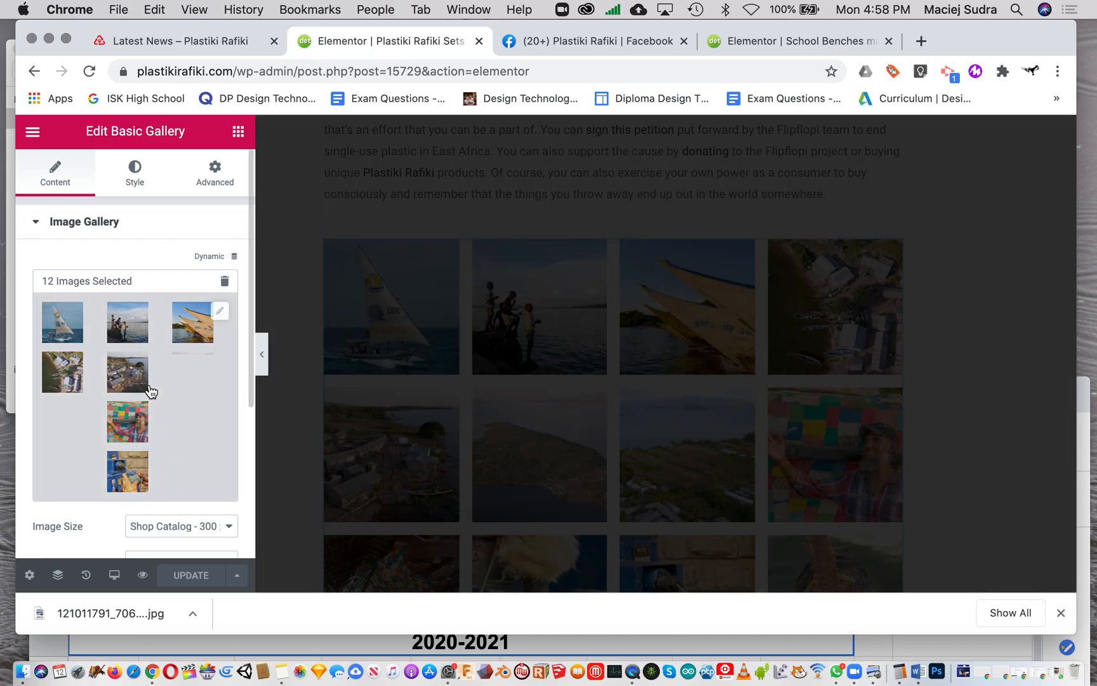
scroll(149, 387, down, 5)
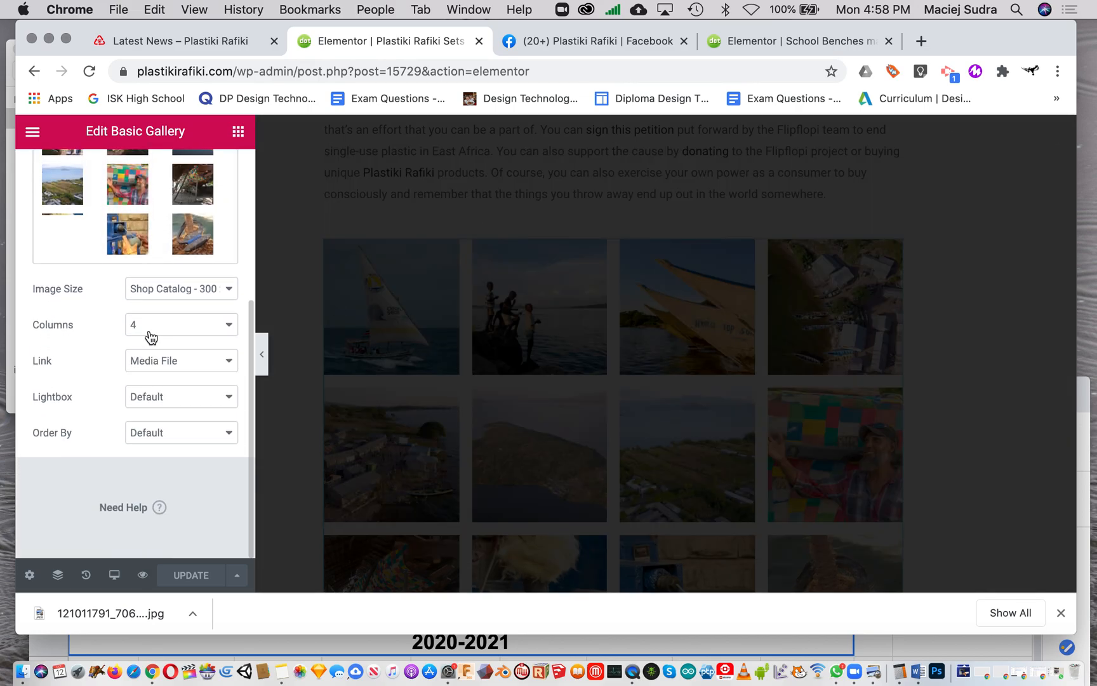
click(223, 290)
click(227, 293)
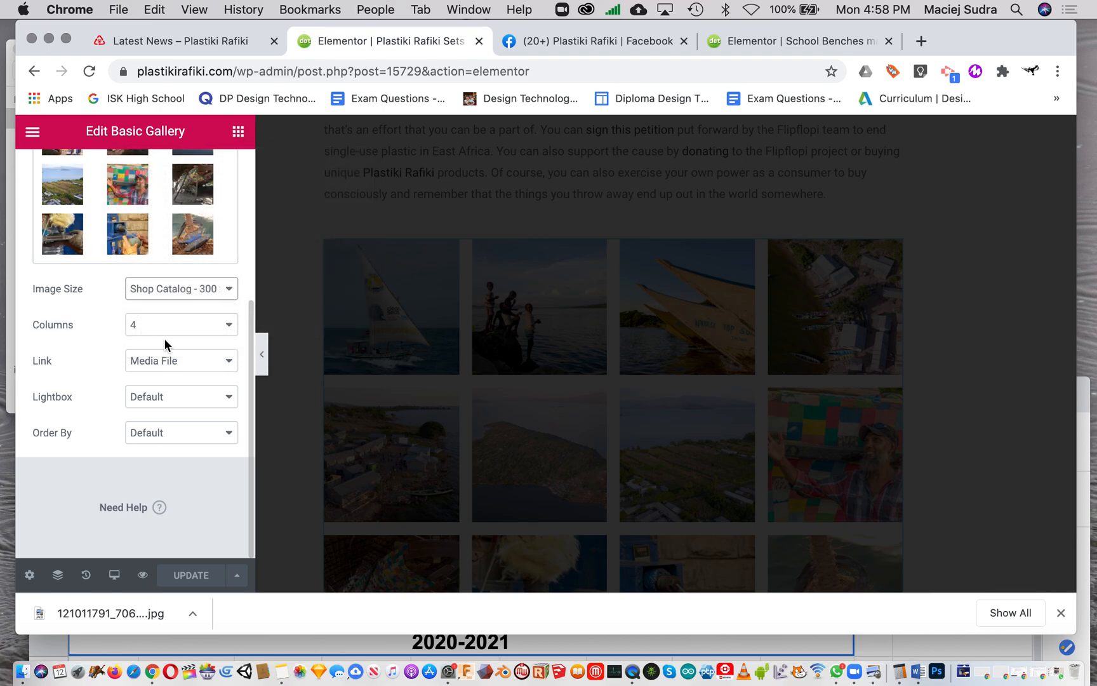
scroll(164, 338, up, 5)
click(135, 173)
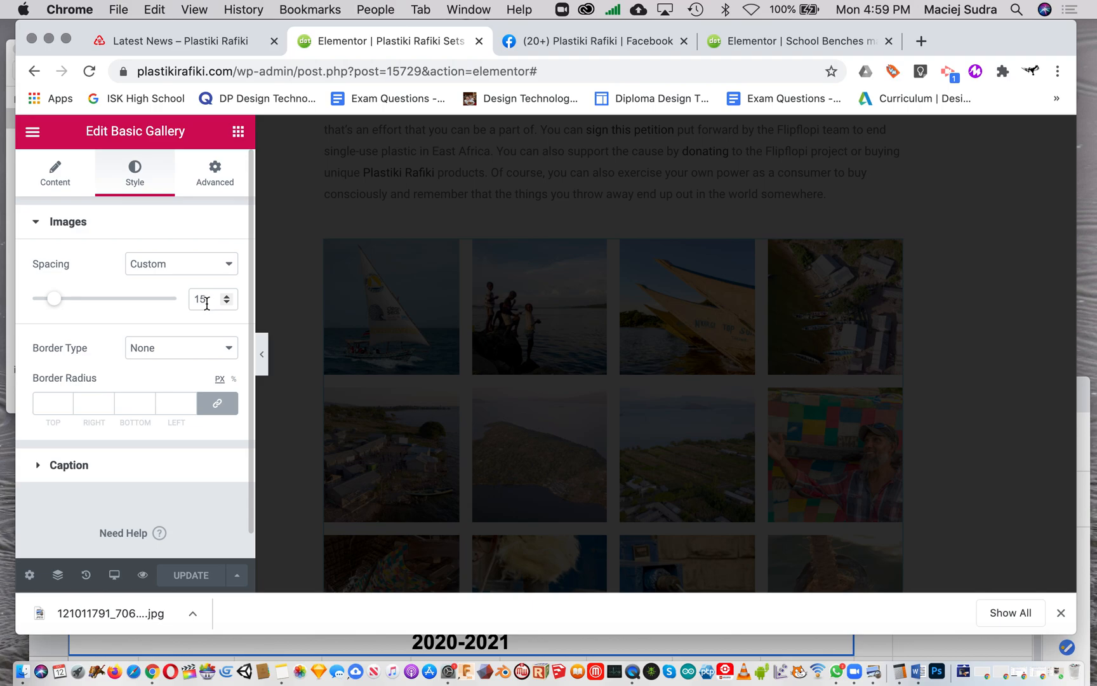
Step: Return to the school benches post and preview the gallery's second photo enlarged
click(811, 50)
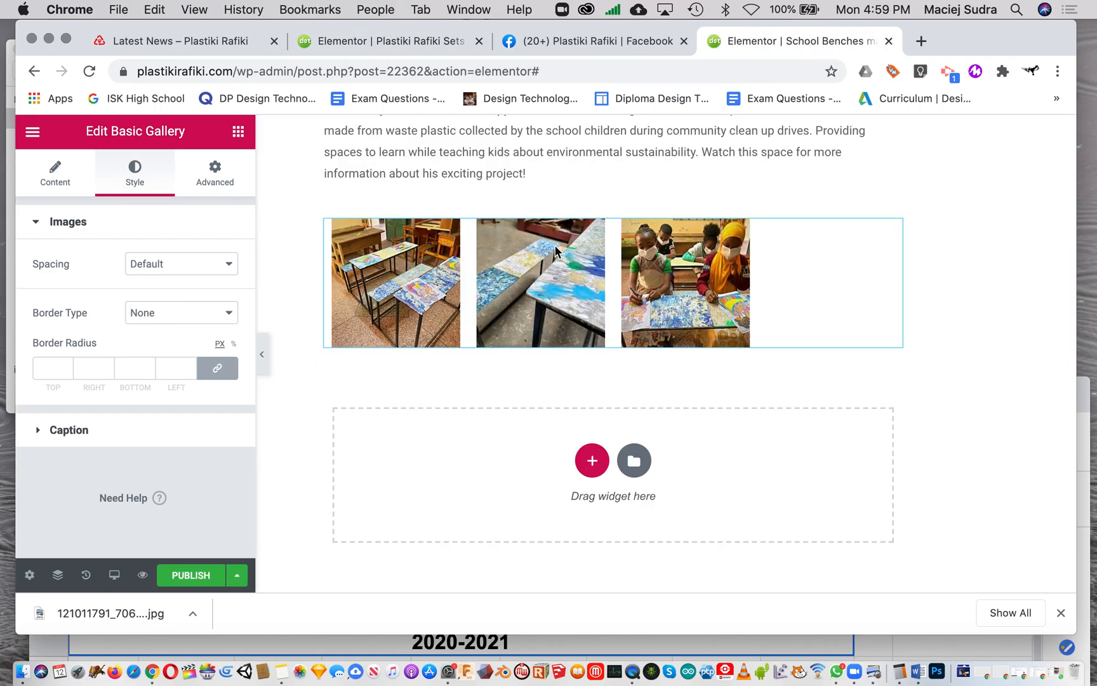
click(542, 269)
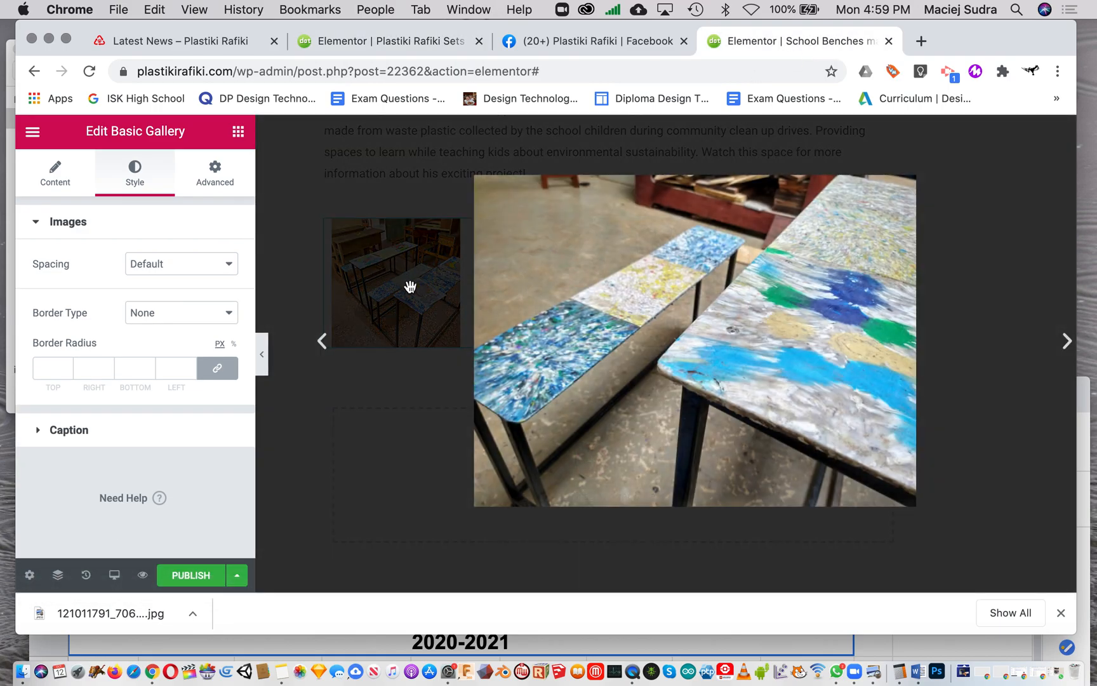
click(975, 266)
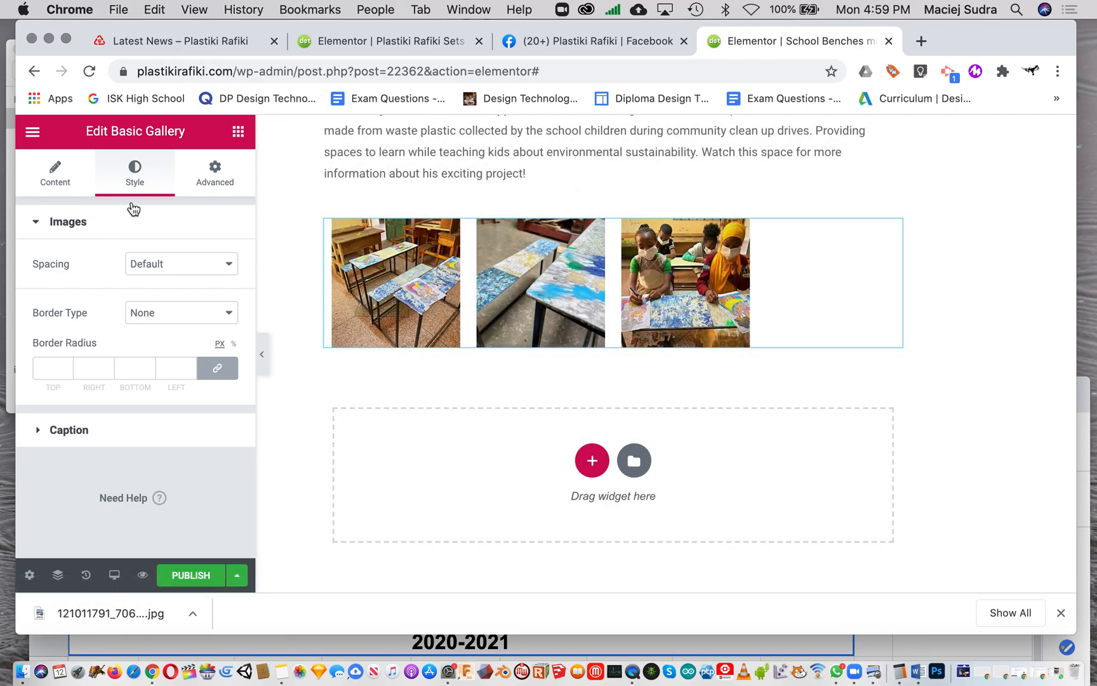
Step: Set the bench gallery's image spacing to Custom and its image size to Shop Catalog - 300 x 300
click(156, 273)
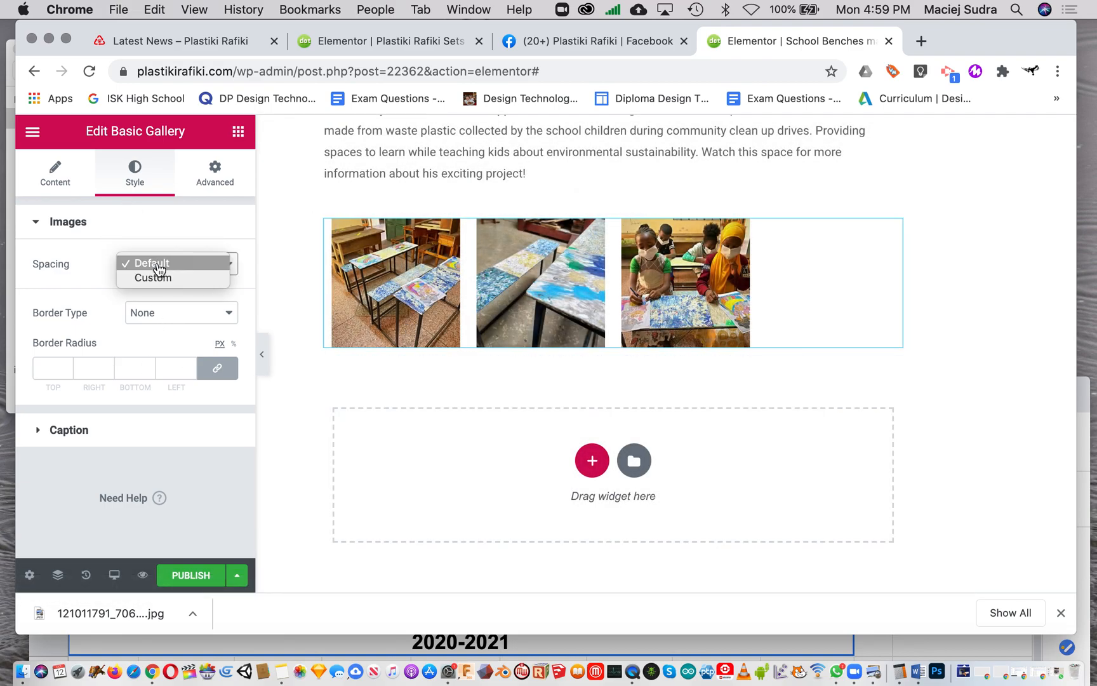
click(158, 274)
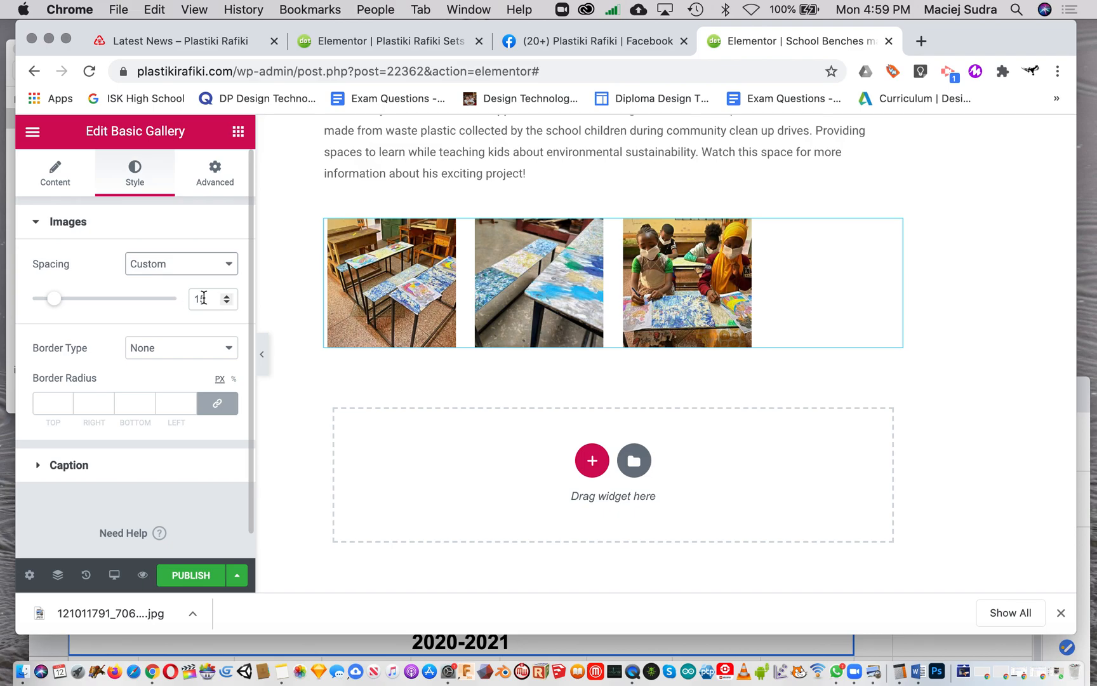
click(59, 184)
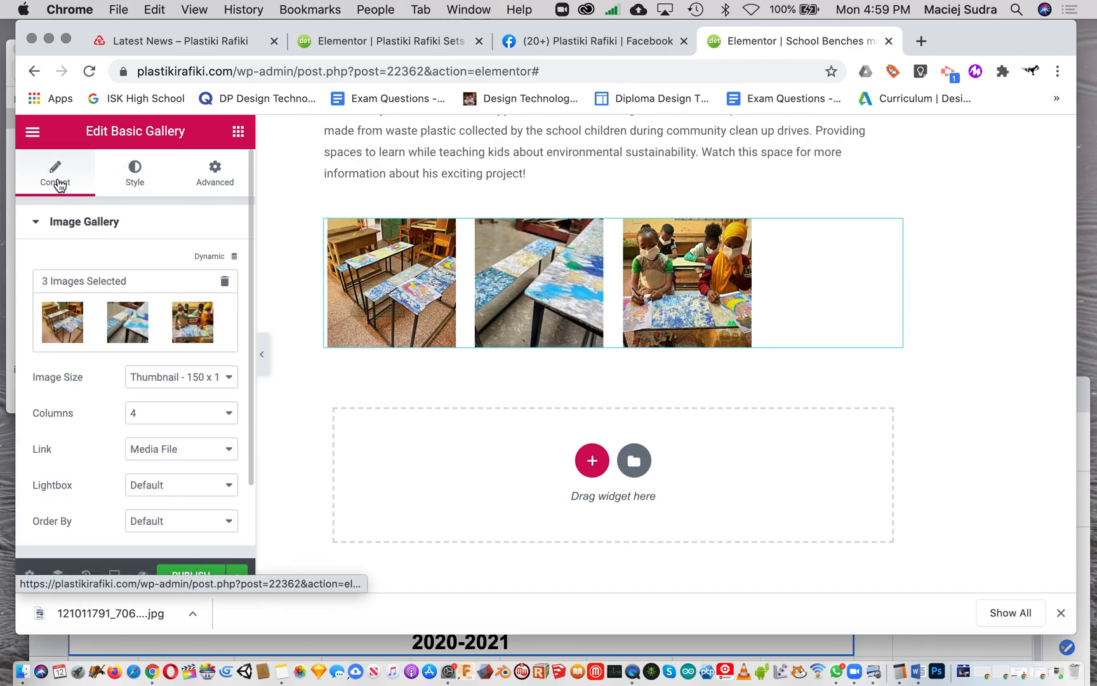
click(188, 381)
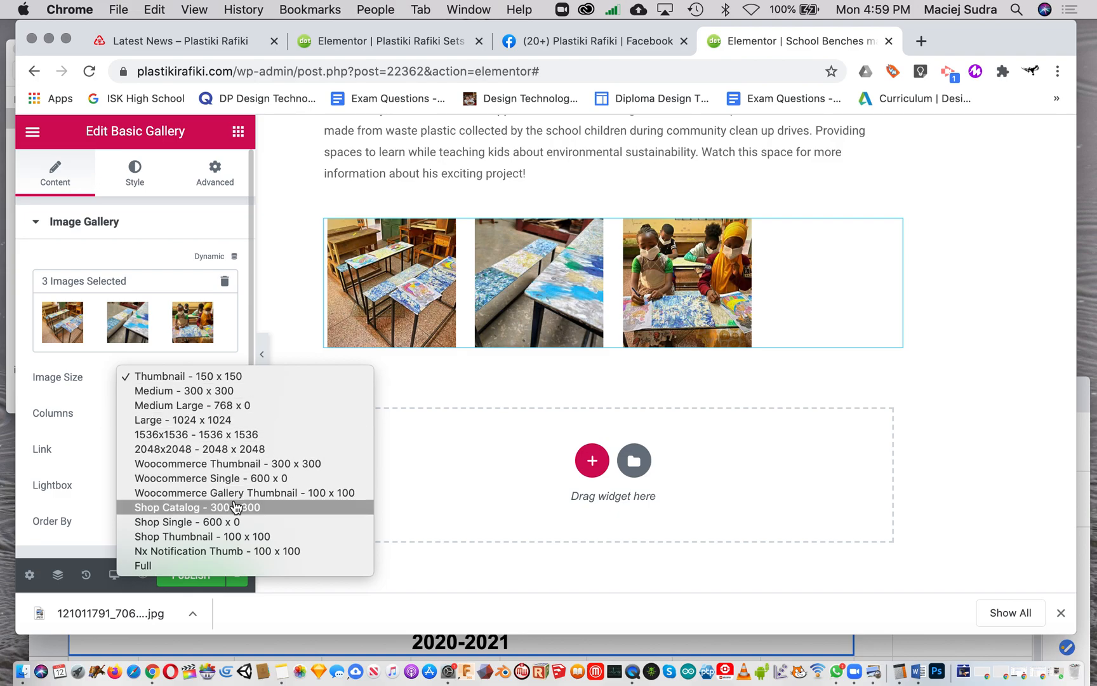
click(232, 507)
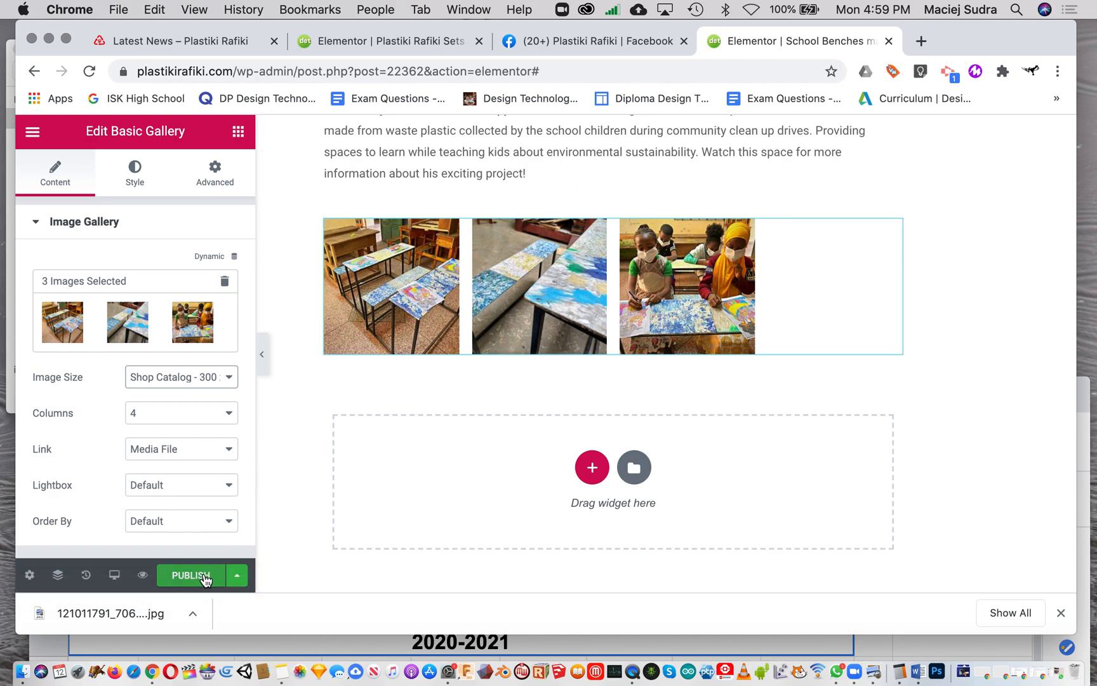
Step: Publish the school benches post and switch to the Latest News page
click(205, 578)
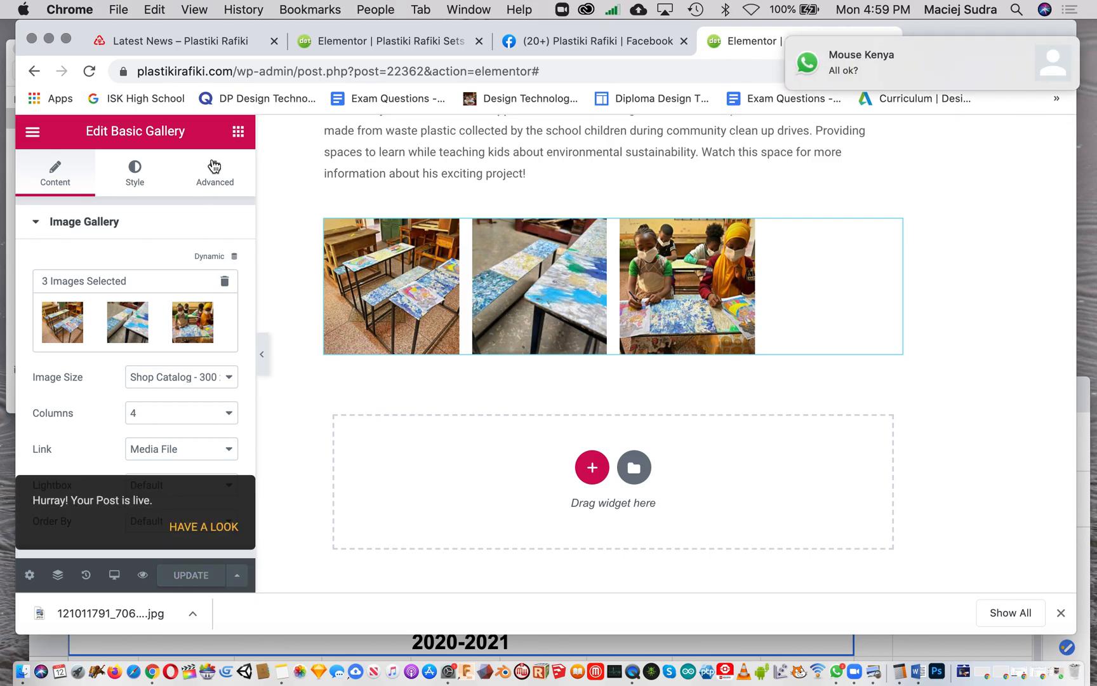
click(178, 44)
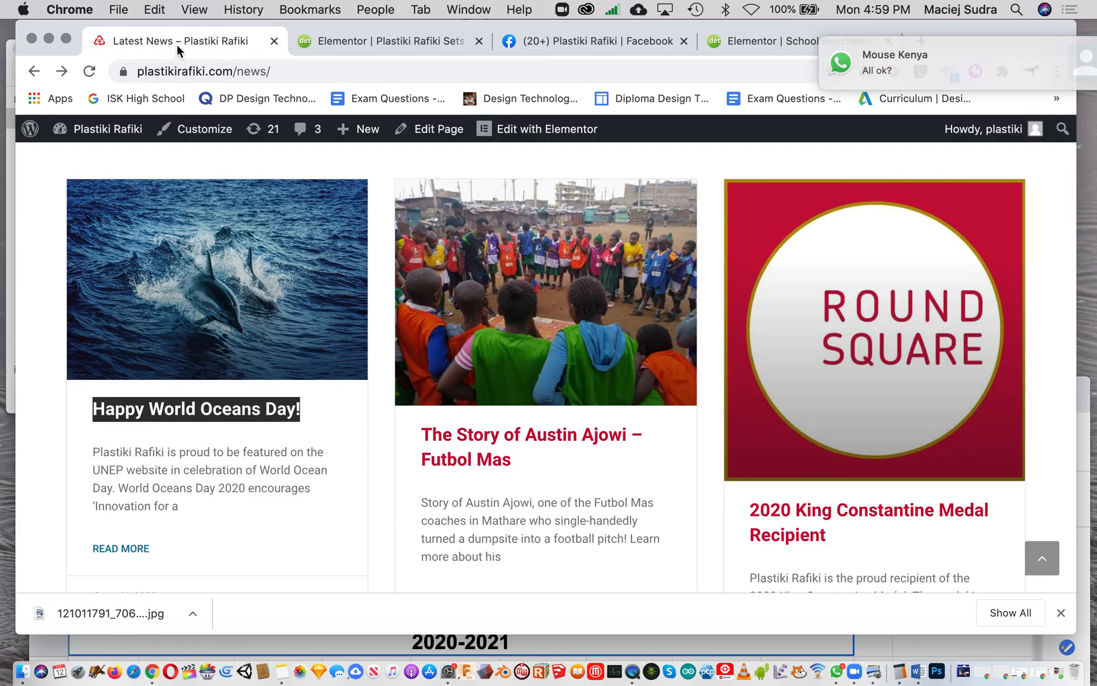
Step: Reload the Latest News page and check the post cards for the school benches article
click(211, 72)
key(Return)
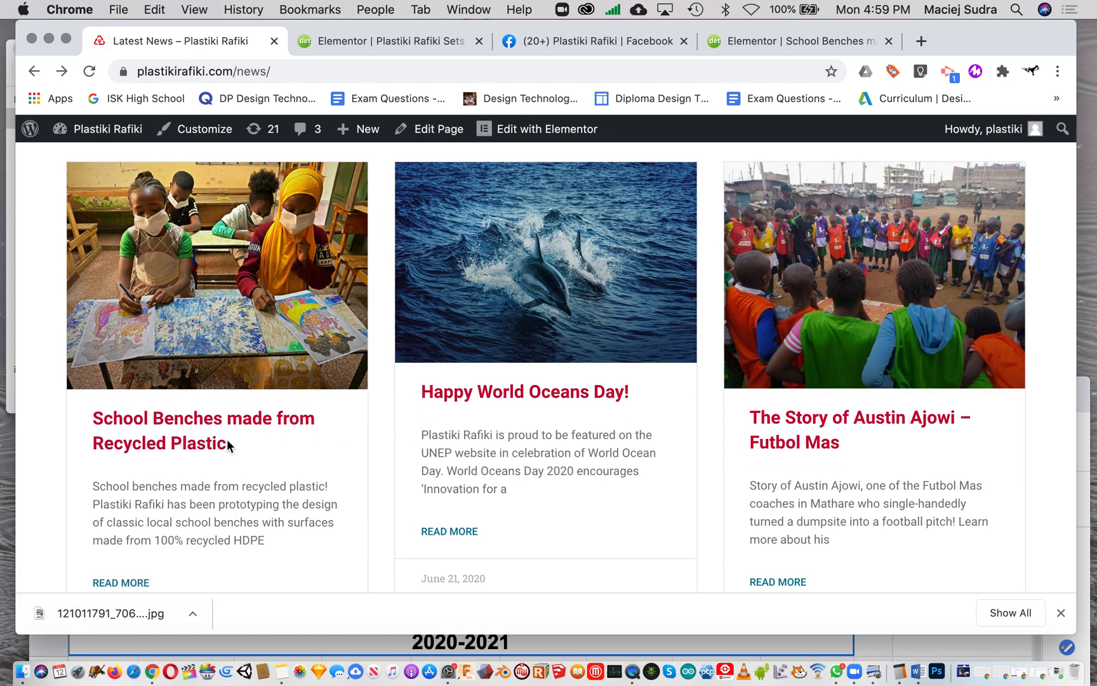
scroll(337, 454, down, 3)
scroll(338, 454, up, 3)
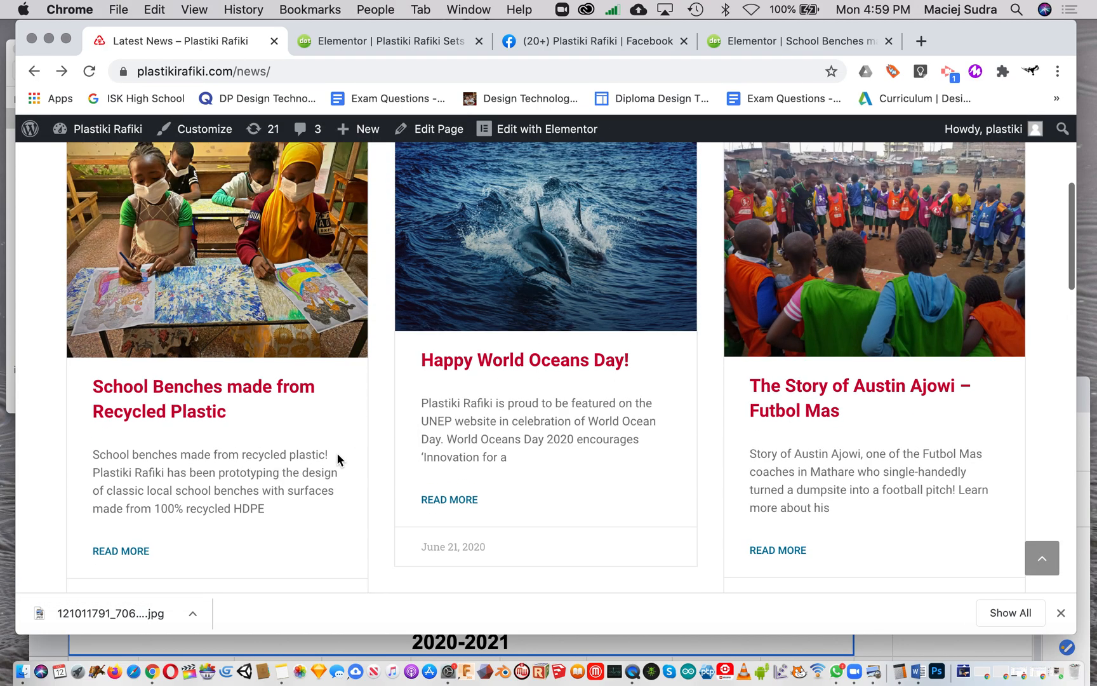
Step: Open the School Benches made from Recycled Plastic post from the news page and review its title, text and photo gallery
click(210, 390)
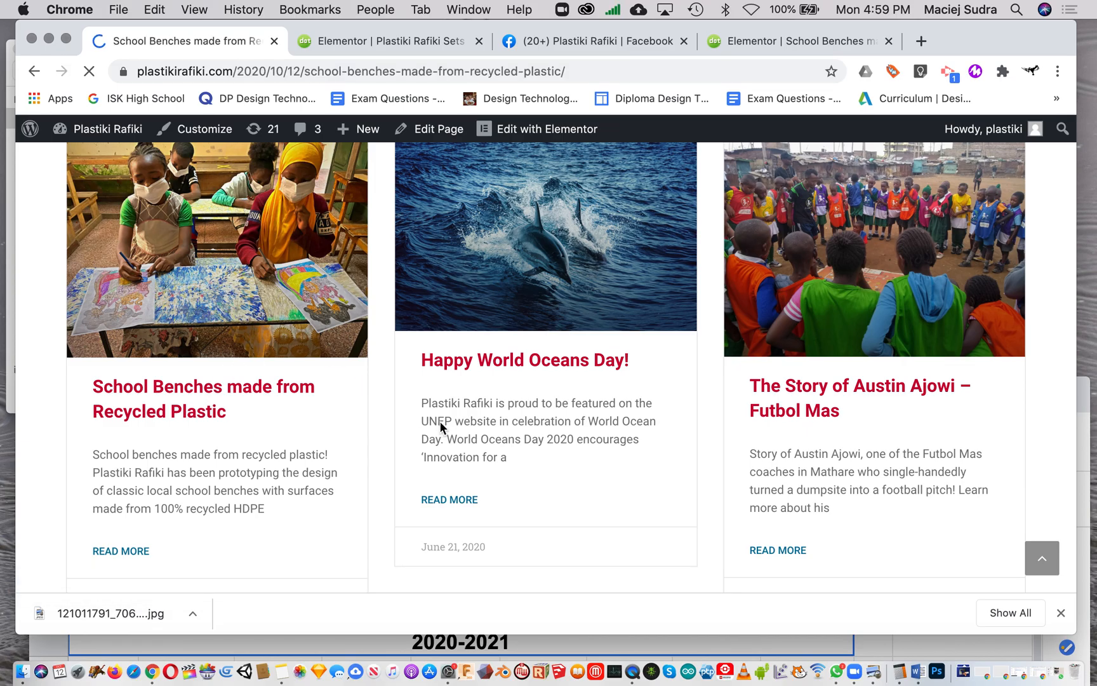
scroll(605, 485, down, 10)
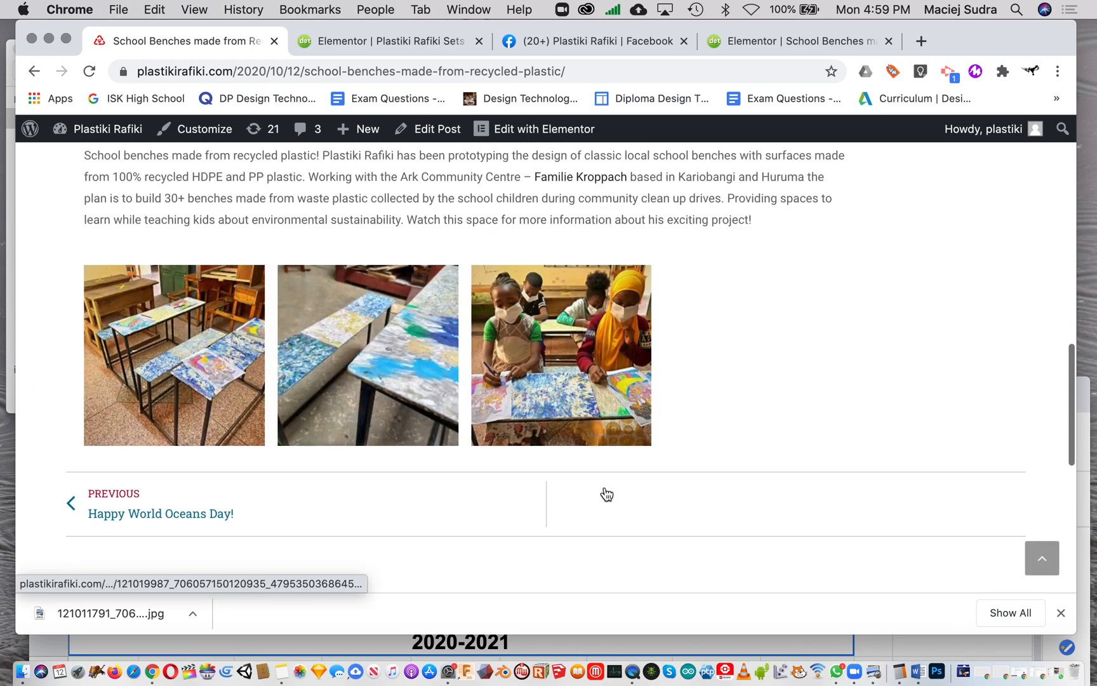
scroll(539, 367, up, 3)
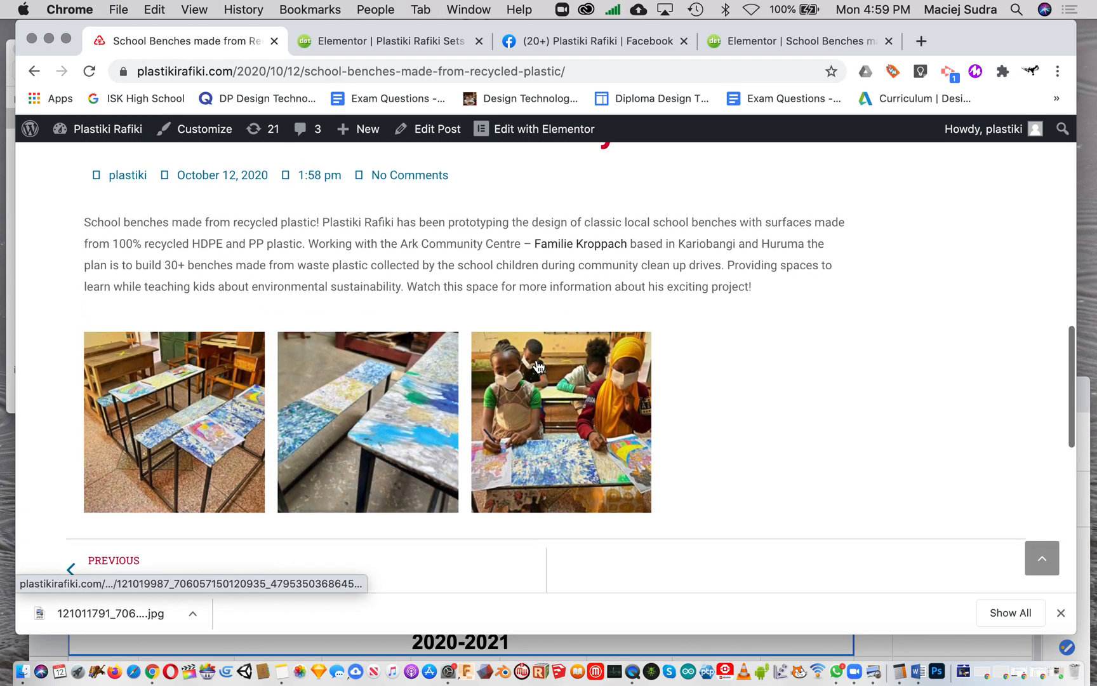
scroll(538, 366, up, 5)
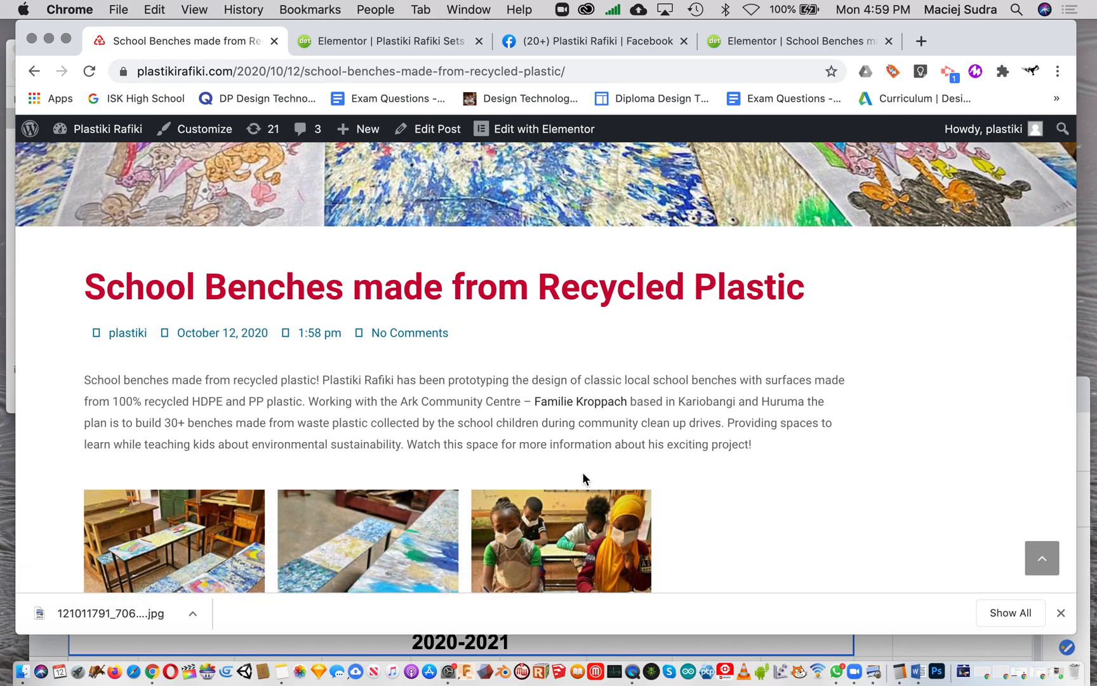
mouse_move(575, 134)
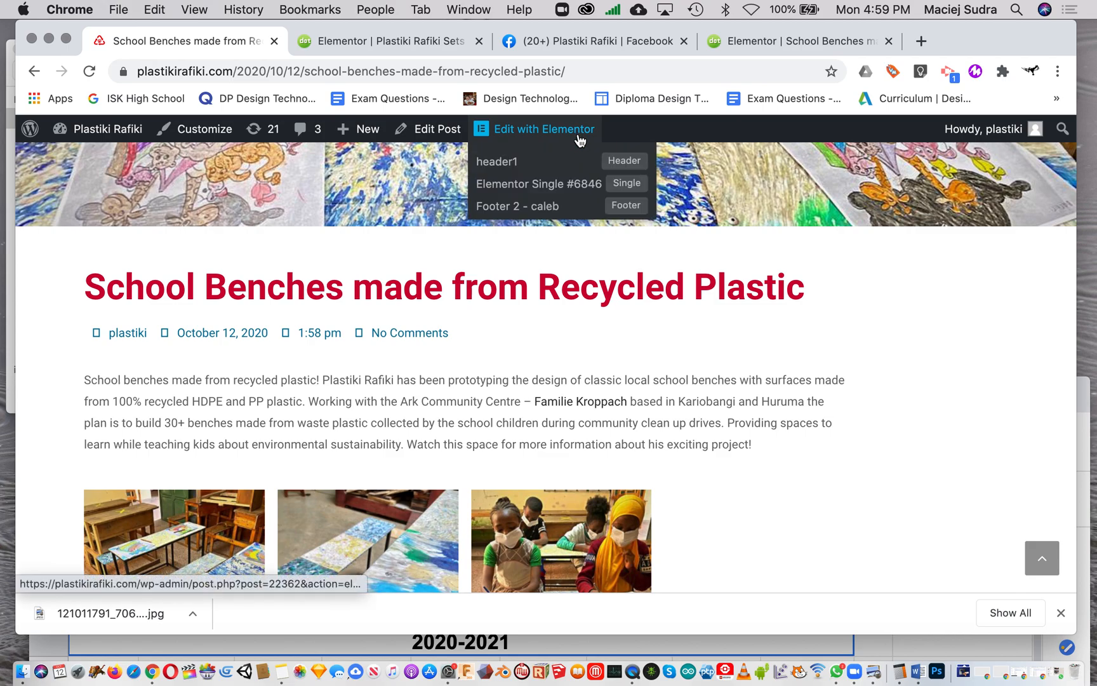